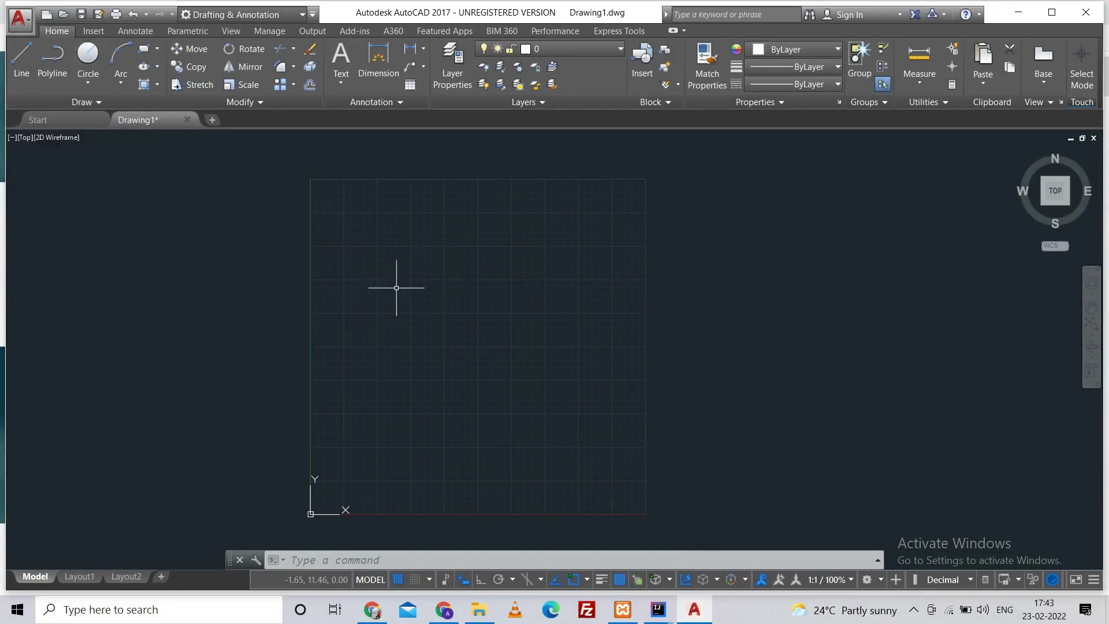
pyautogui.write('circle')
pyautogui.press('Return')
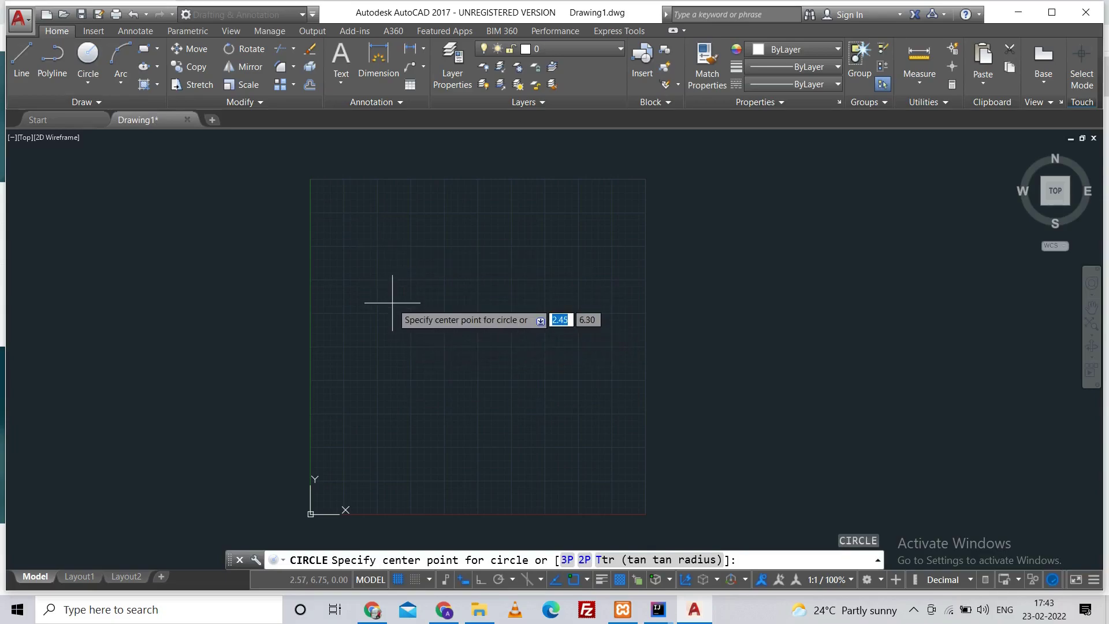
pyautogui.click(450, 300)
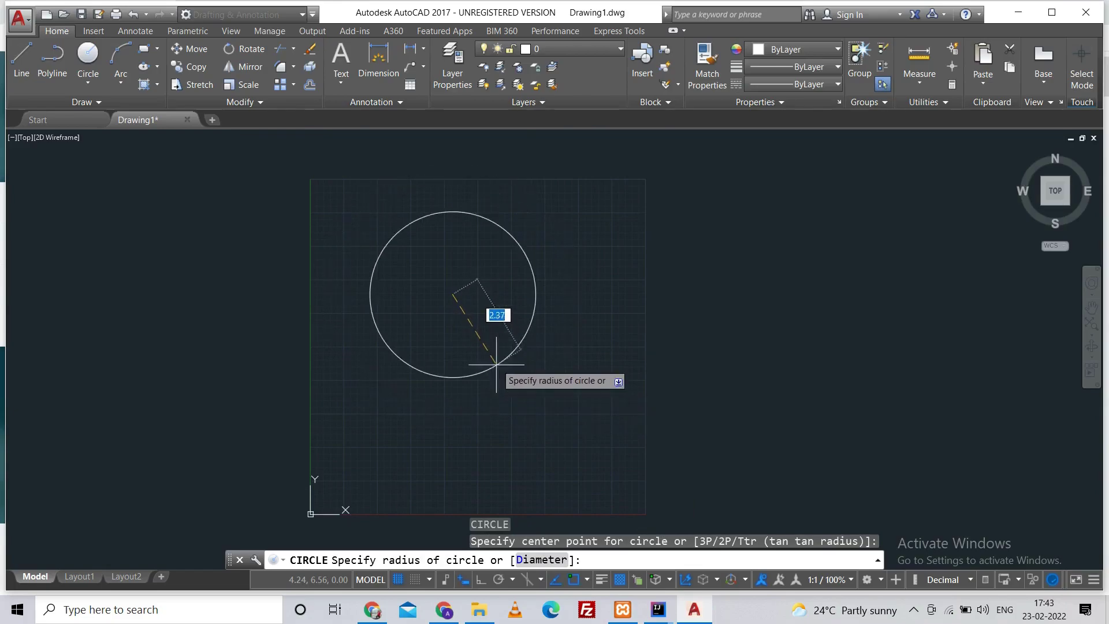
pyautogui.click(534, 558)
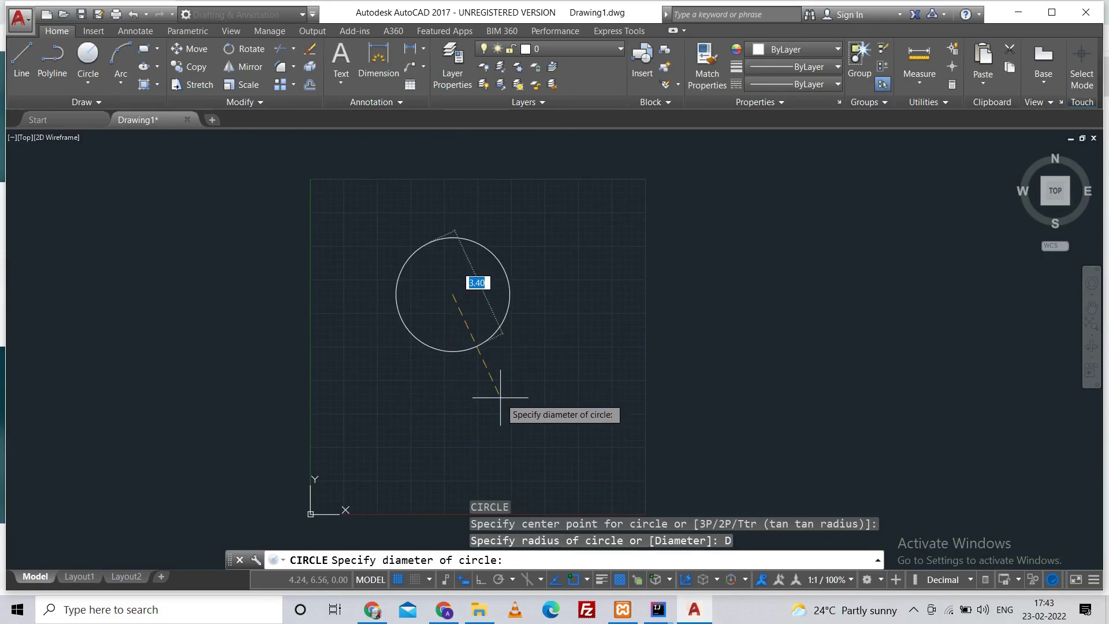
pyautogui.press('Escape')
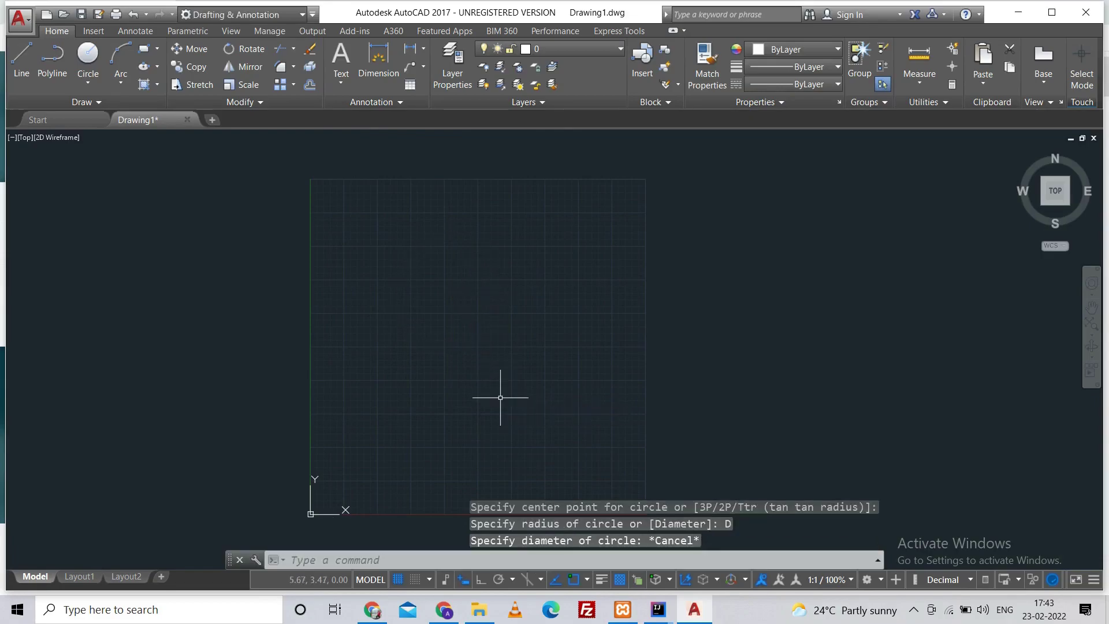
pyautogui.click(85, 76)
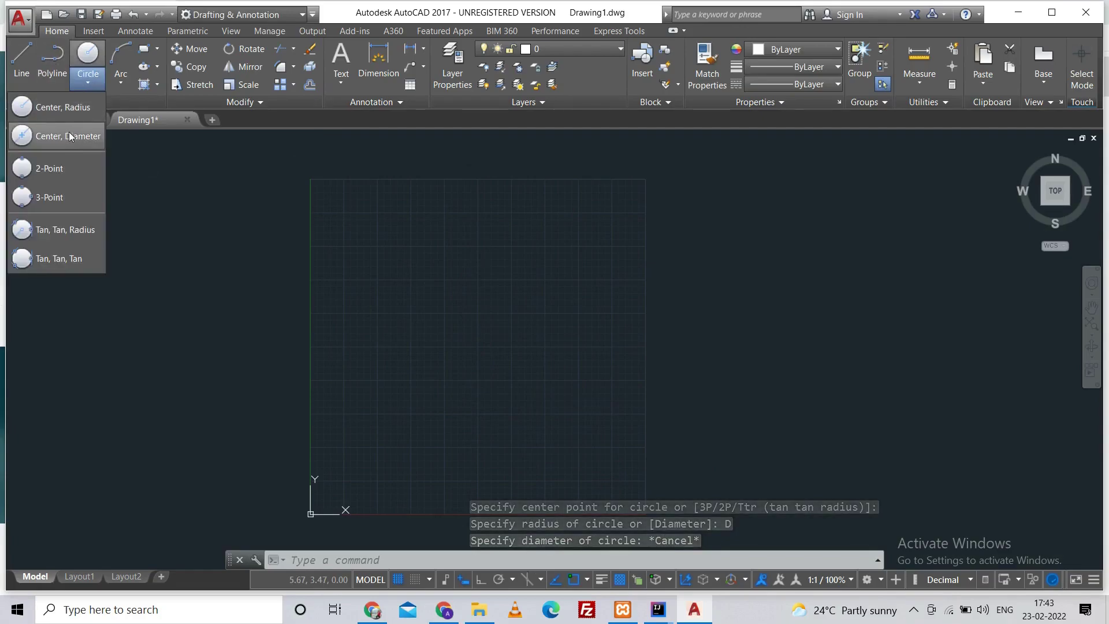
pyautogui.write('c')
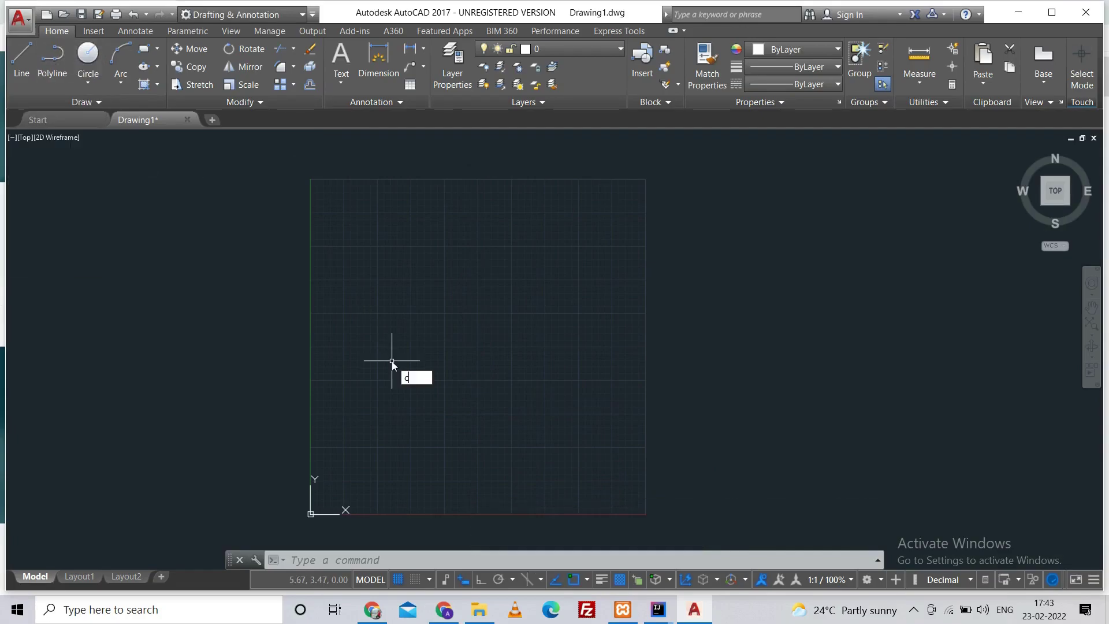
pyautogui.press('Return')
pyautogui.click(461, 337)
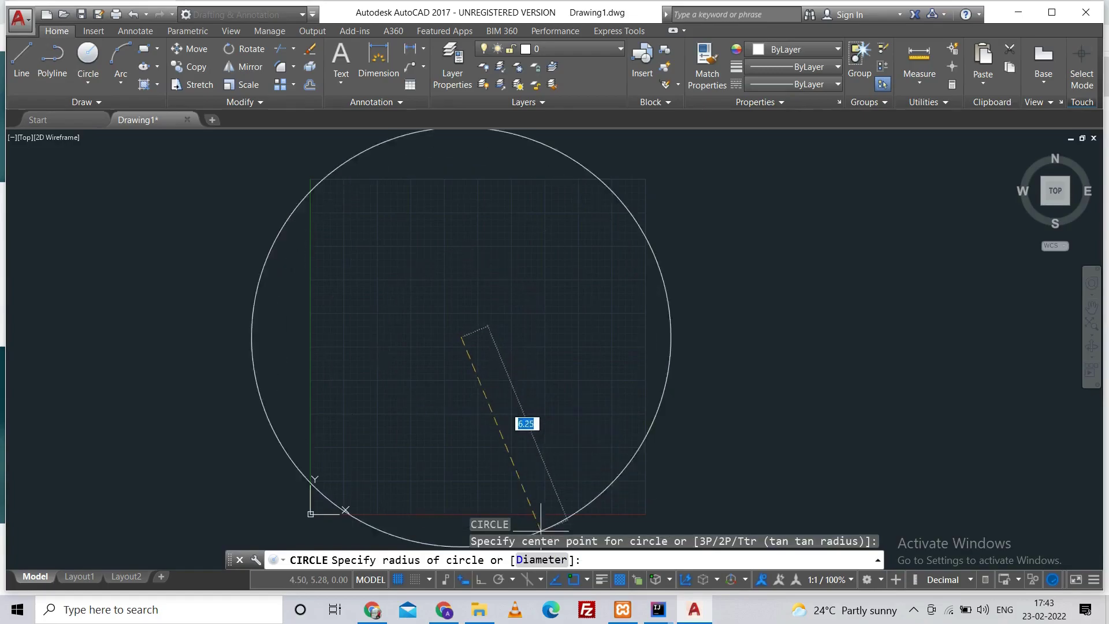
pyautogui.click(532, 559)
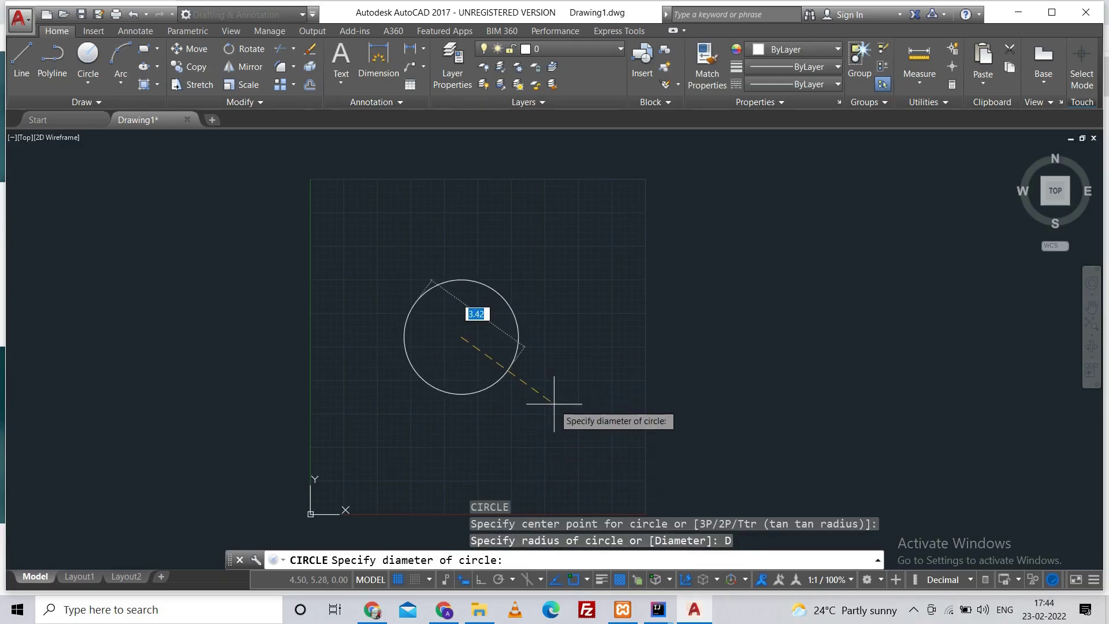
pyautogui.press('Escape')
pyautogui.write('c')
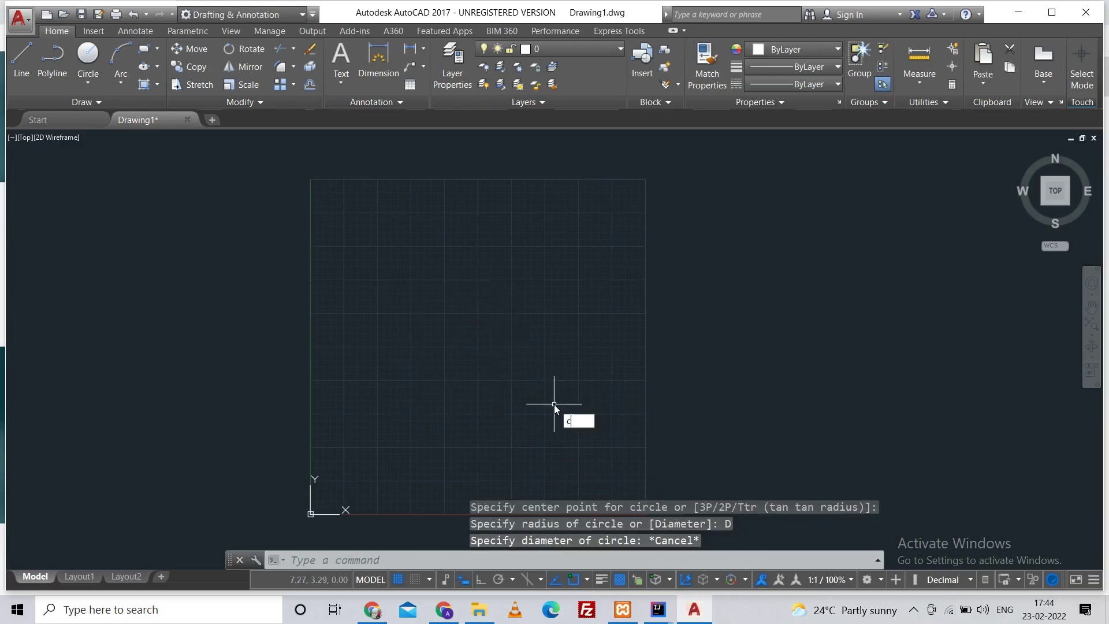
pyautogui.press('Return')
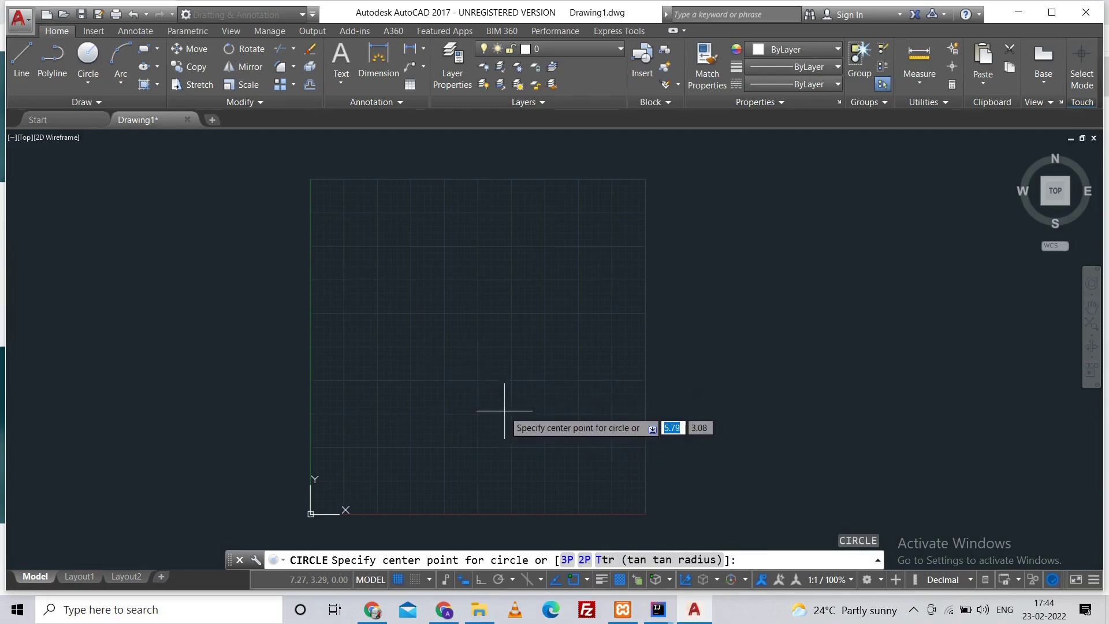
pyautogui.press('Escape')
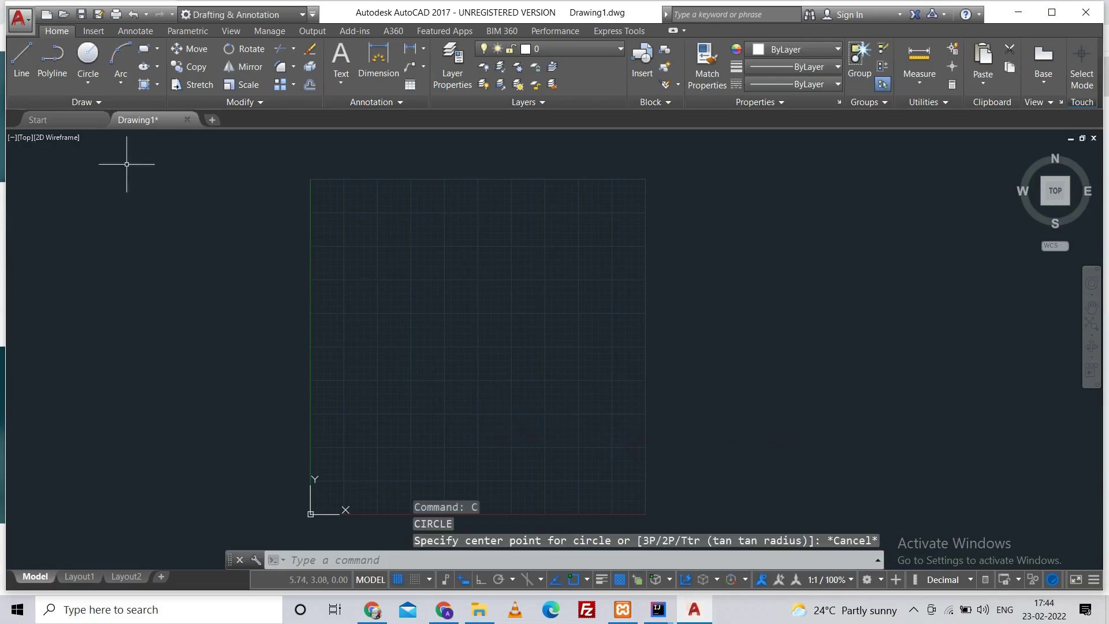
# - Draw a center-radius circle of radius 3 near the middle of the grid and undo it
pyautogui.click(80, 88)
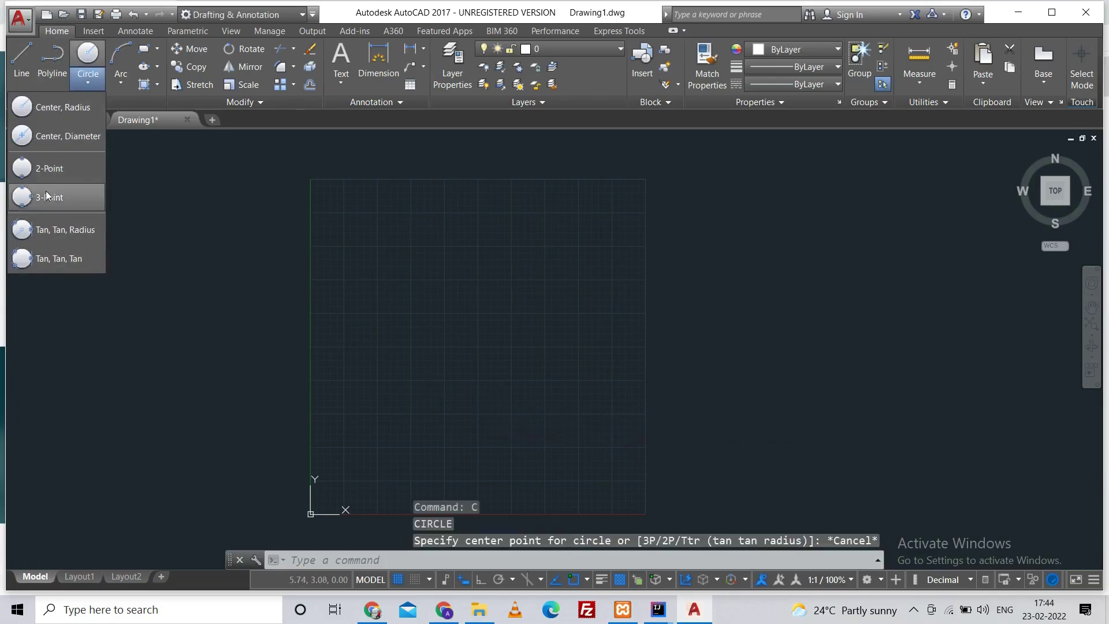
pyautogui.click(71, 109)
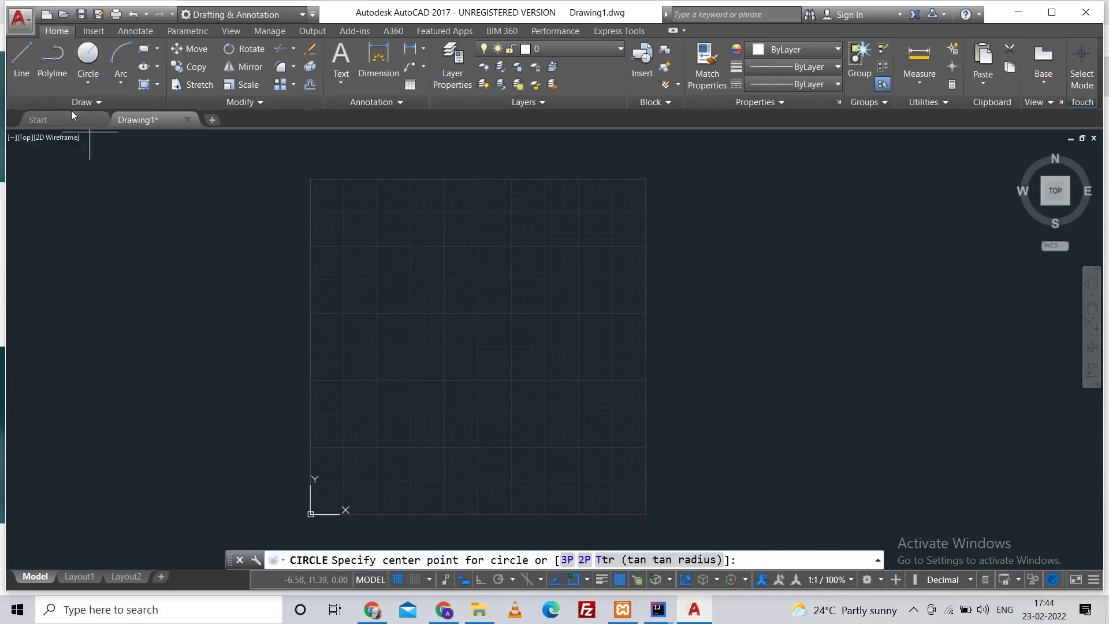
pyautogui.click(465, 315)
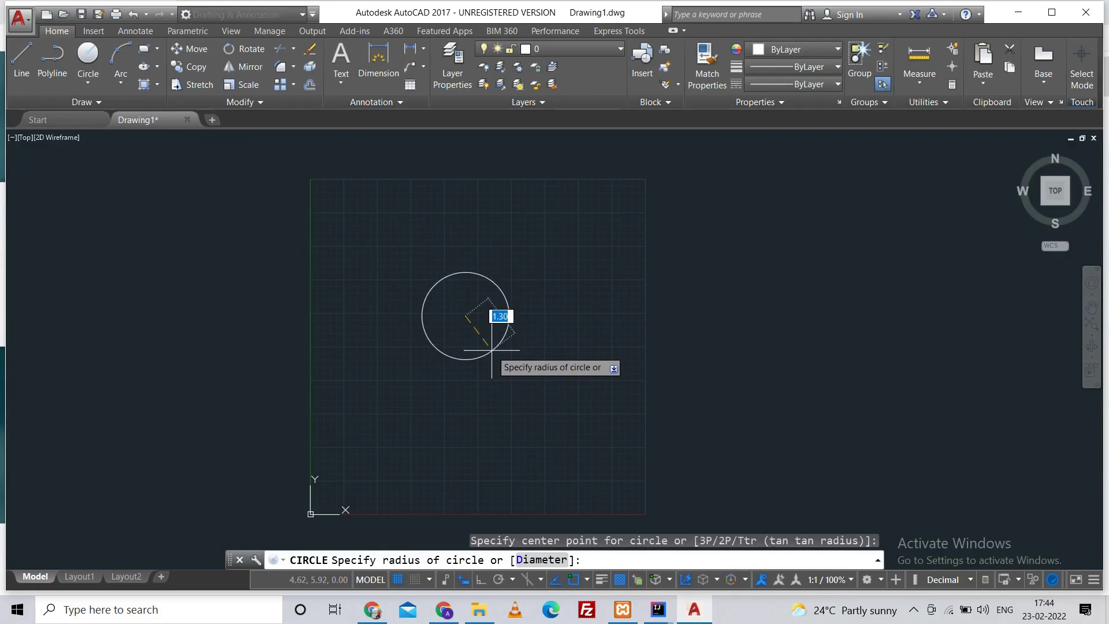
pyautogui.write('3')
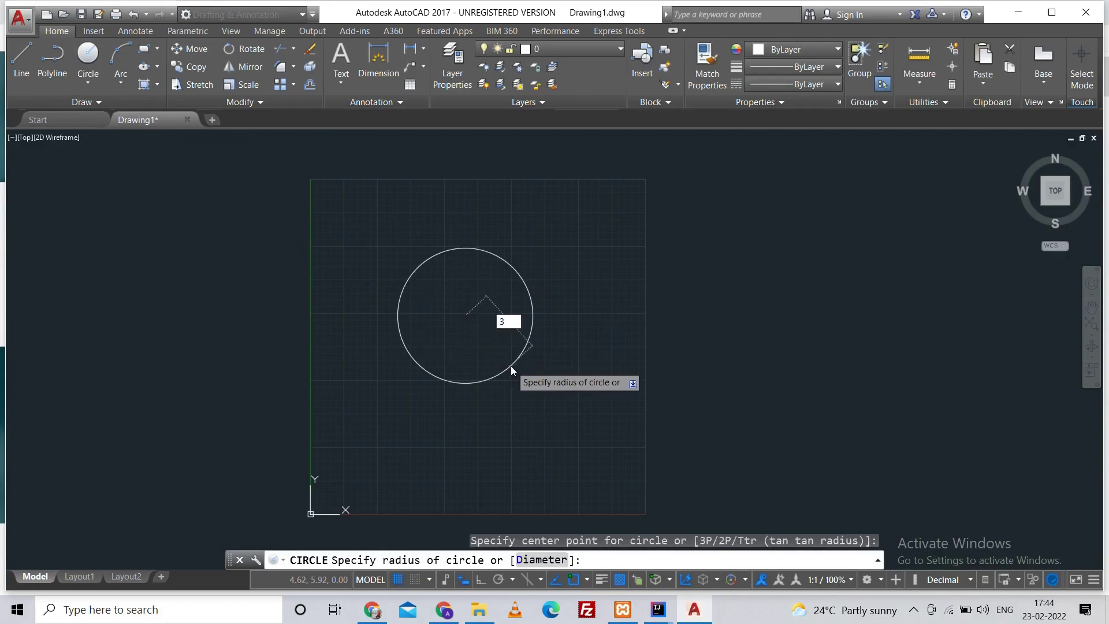
pyautogui.press('Return')
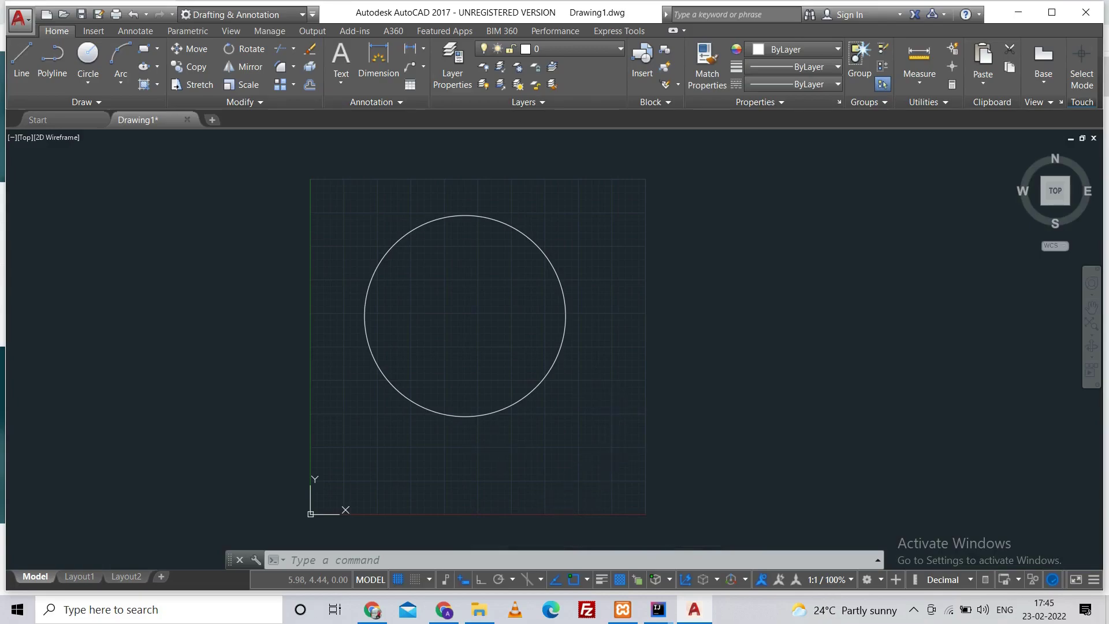
pyautogui.hotkey('ctrl', 'z')
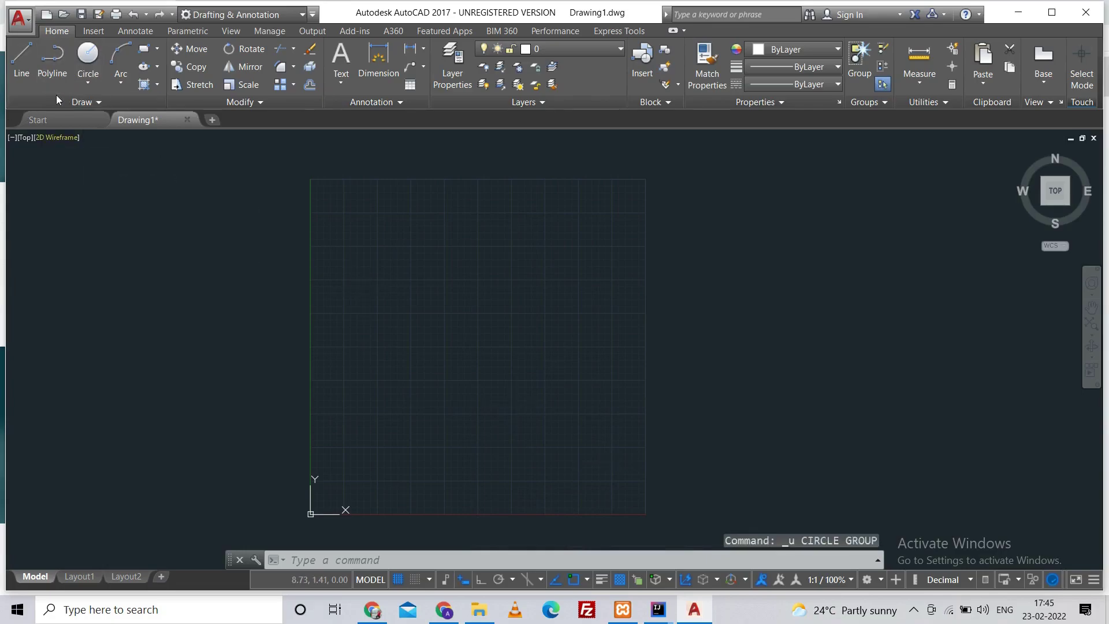
# - Draw a center-diameter circle with a diameter of 6 near the middle of the grid
pyautogui.click(89, 79)
pyautogui.click(82, 141)
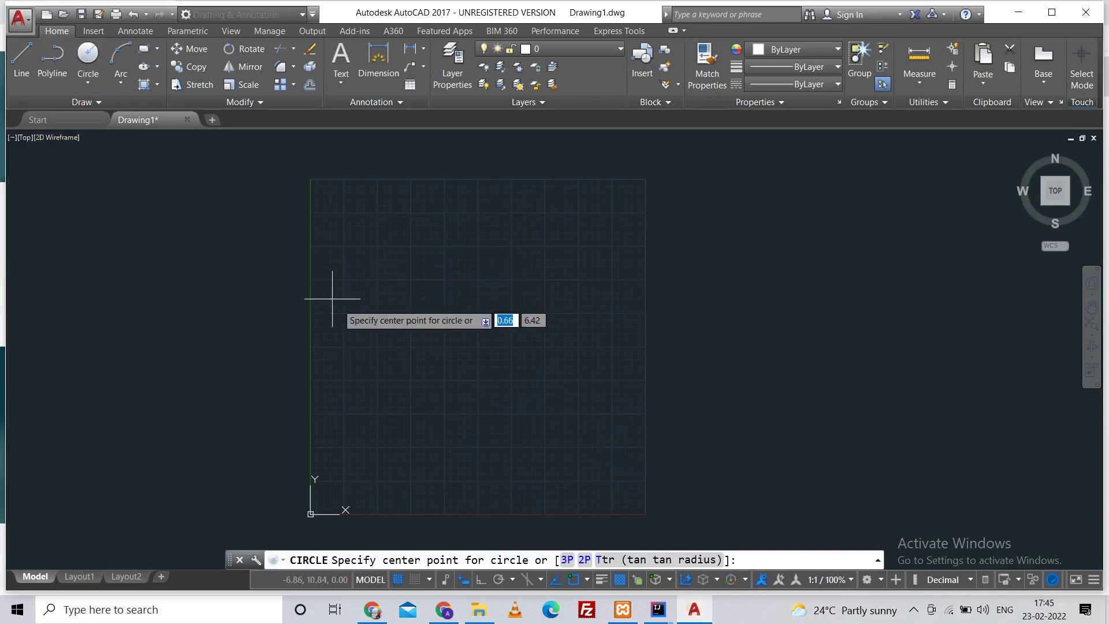
pyautogui.click(460, 341)
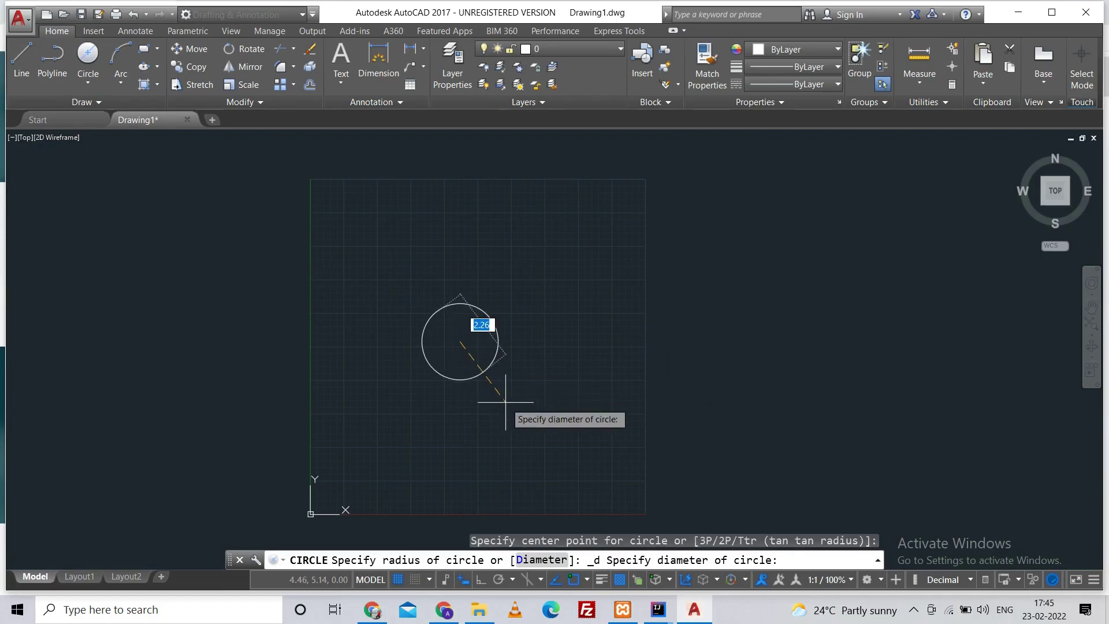
pyautogui.write('6')
pyautogui.press('Return')
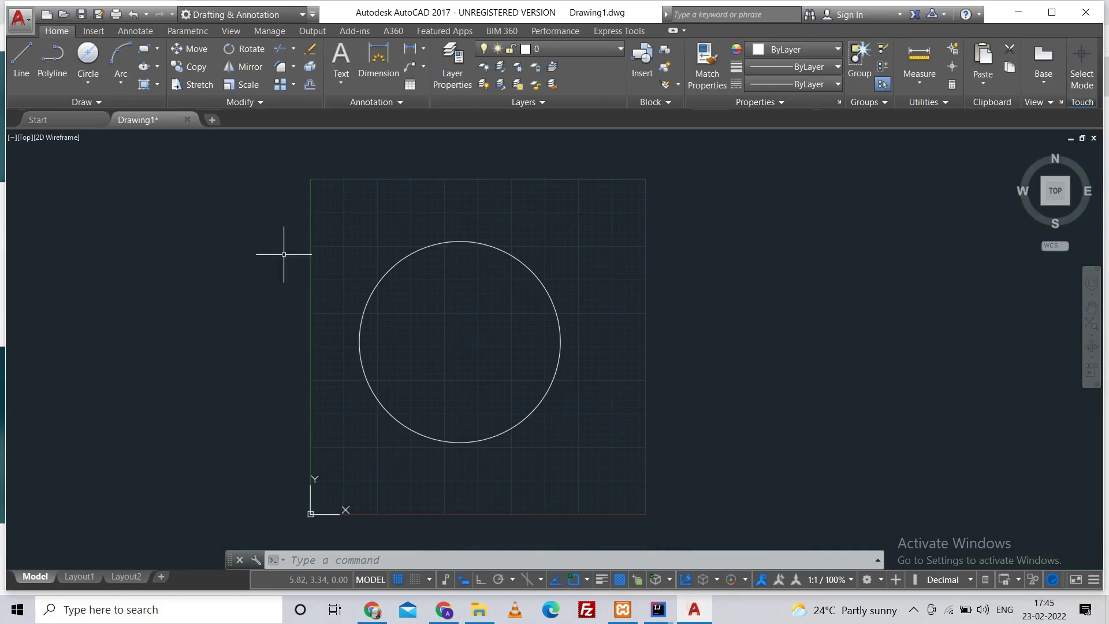
# - Draw a smaller center-diameter circle freehand to the right of the existing circle, straddling the grid's right edge
pyautogui.click(88, 55)
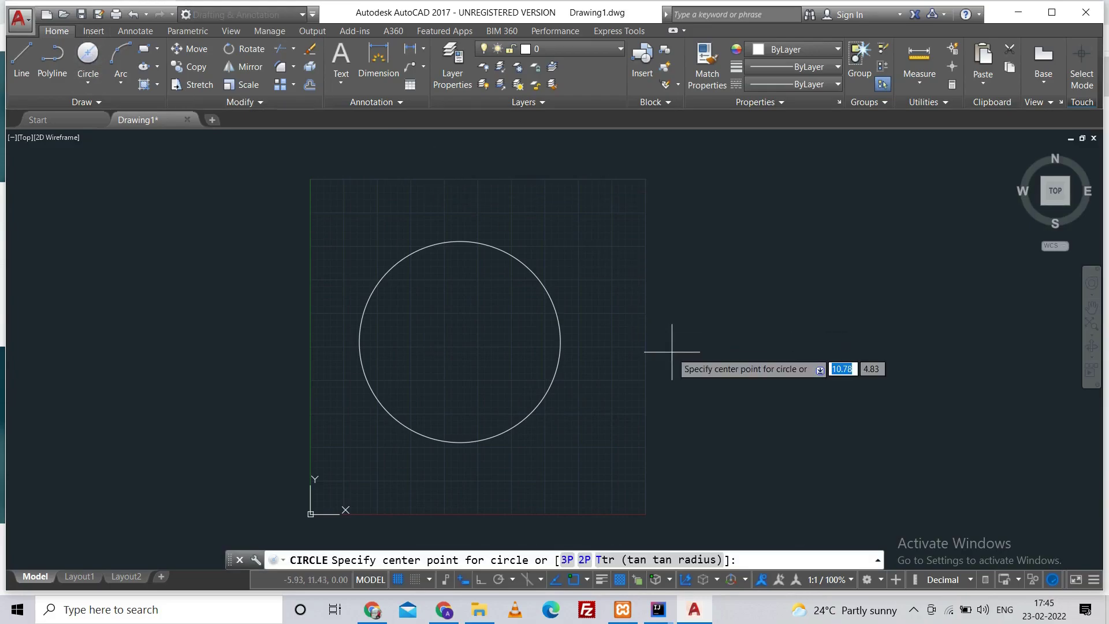
pyautogui.click(659, 364)
pyautogui.click(642, 331)
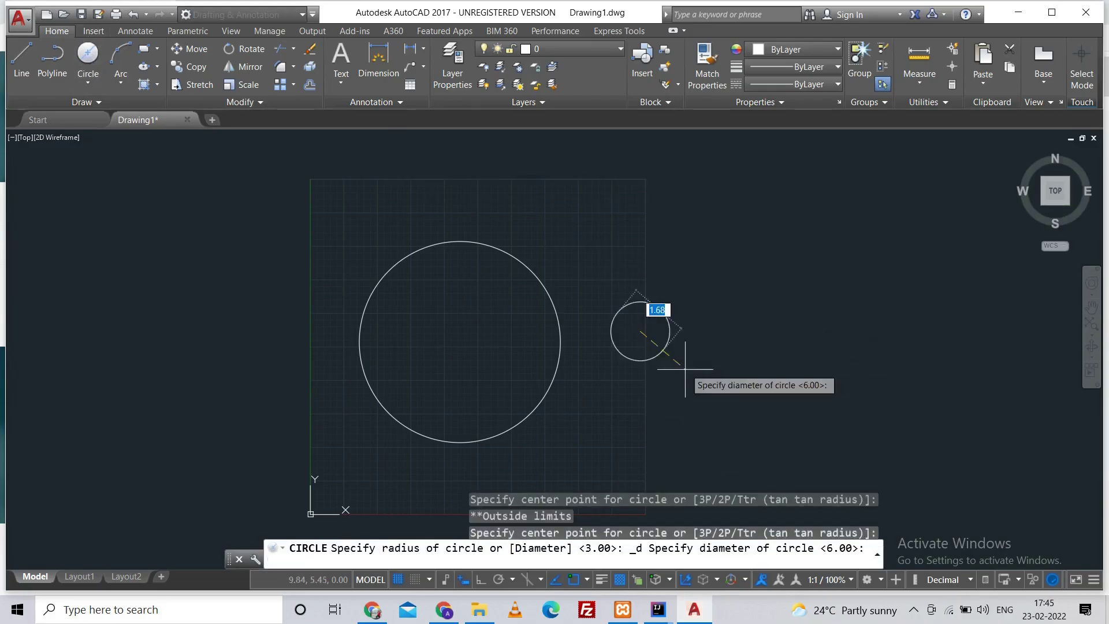
pyautogui.click(628, 440)
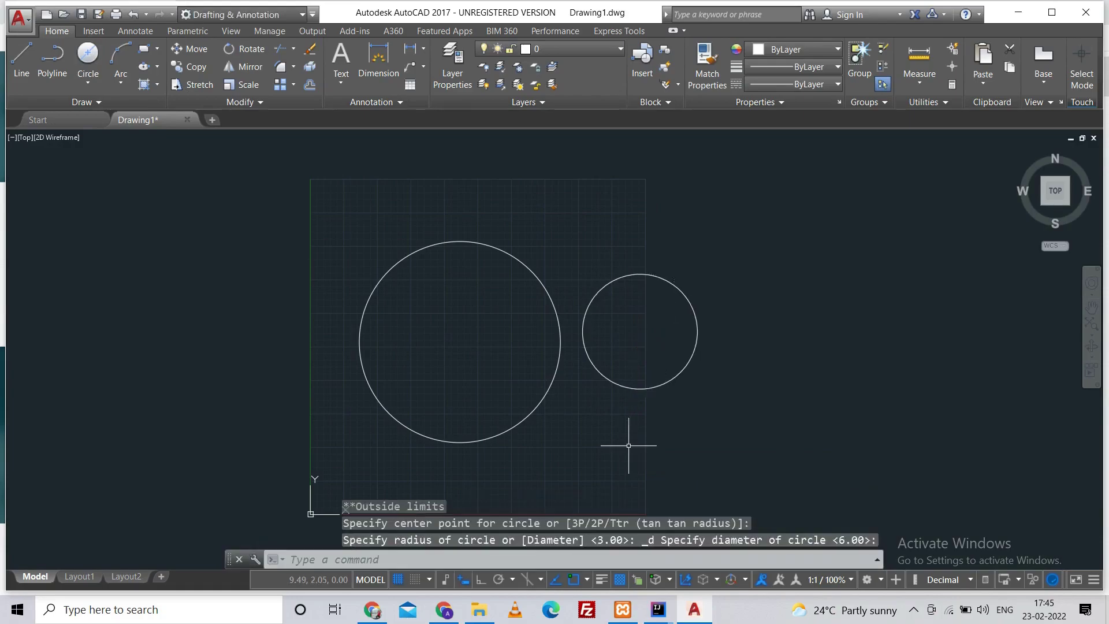
pyautogui.moveTo(578, 346); pyautogui.dragTo(574, 324, button='middle')
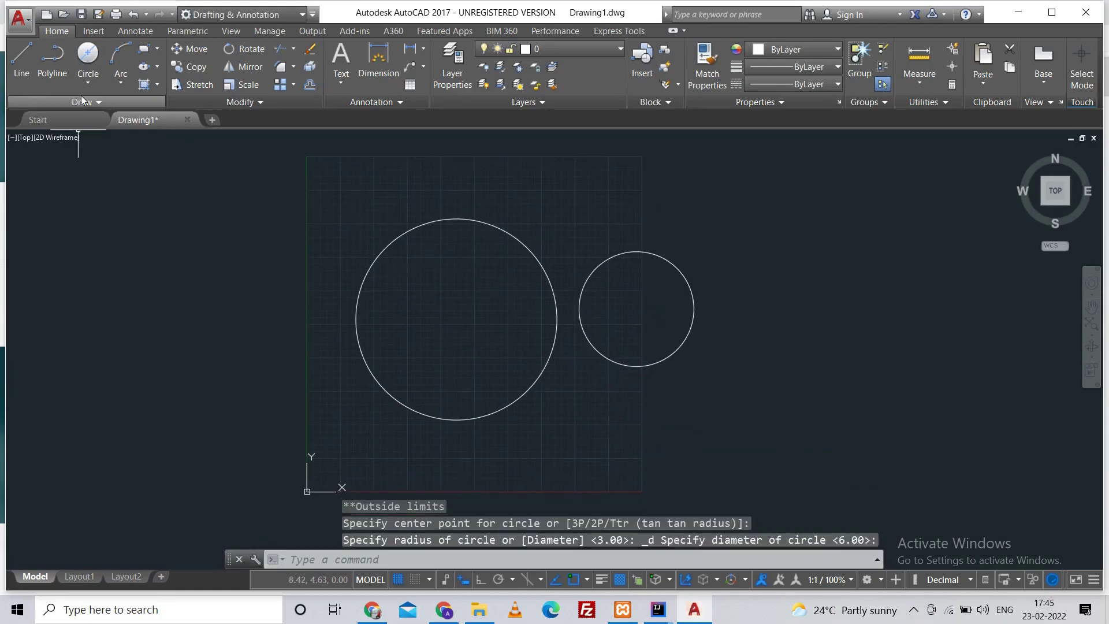
pyautogui.click(89, 84)
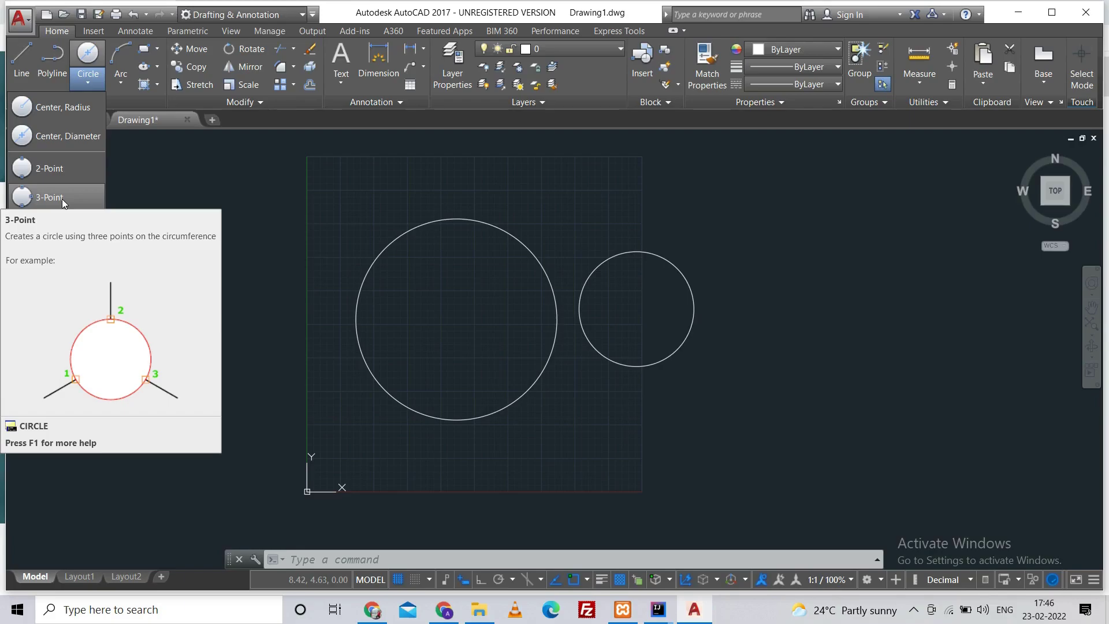
pyautogui.click(67, 167)
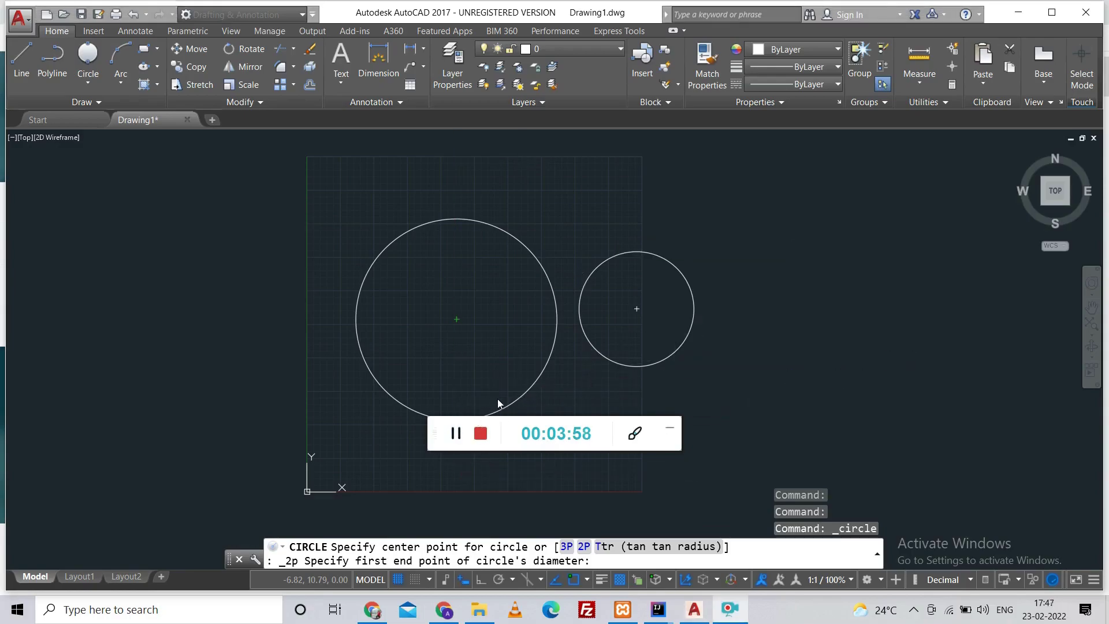
pyautogui.press('Escape')
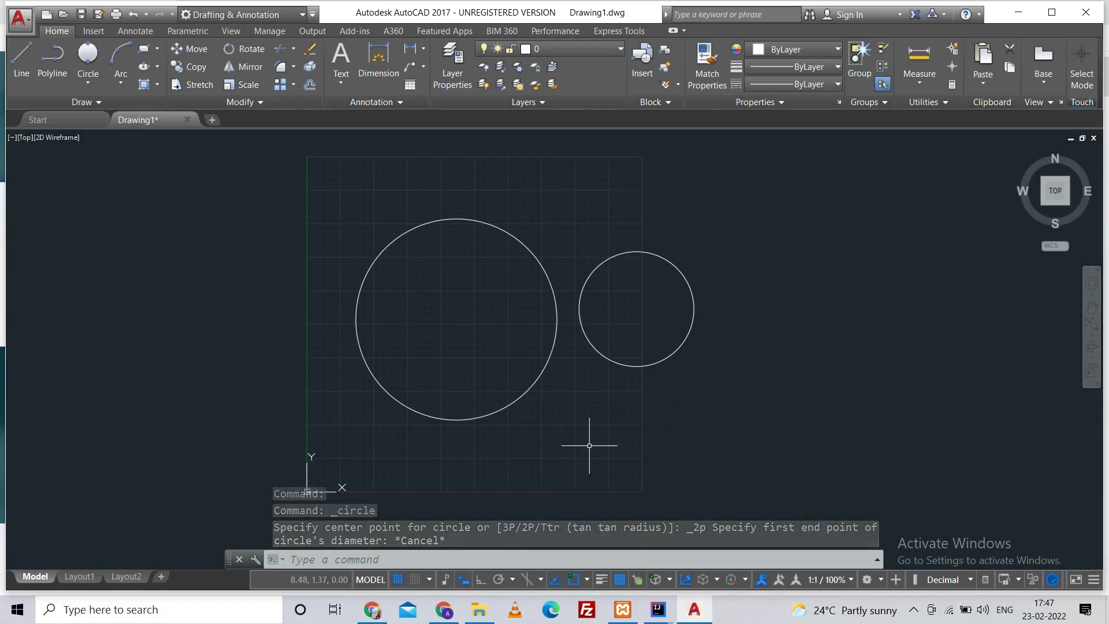
# - Enable all object snap modes in the drafting settings and toggle object snap off and back on
pyautogui.write('ds')
pyautogui.press('Return')
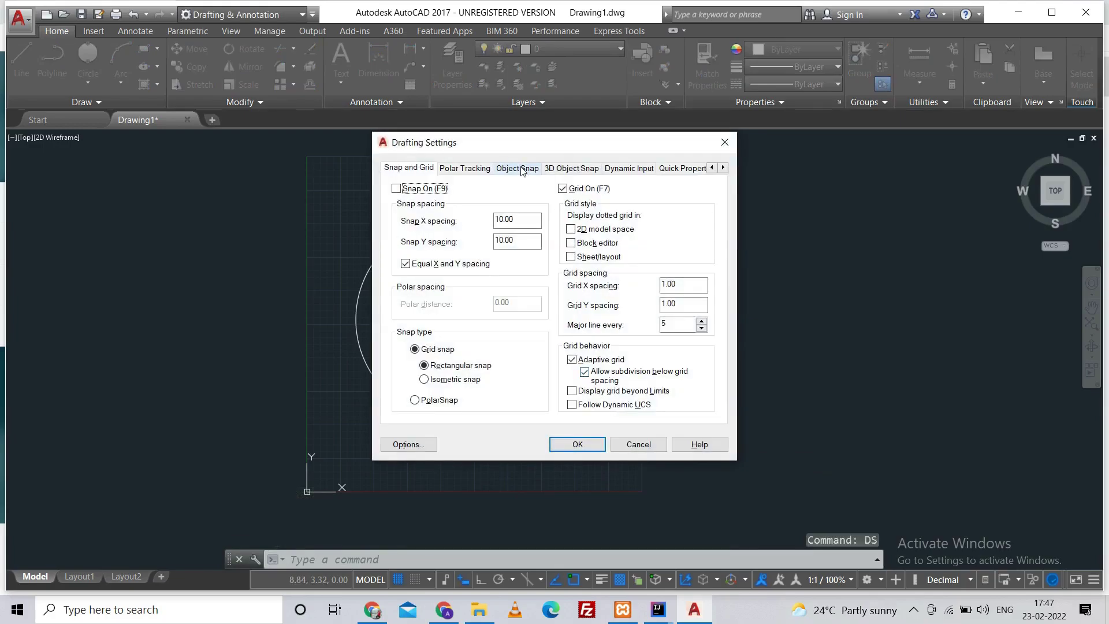
pyautogui.click(521, 169)
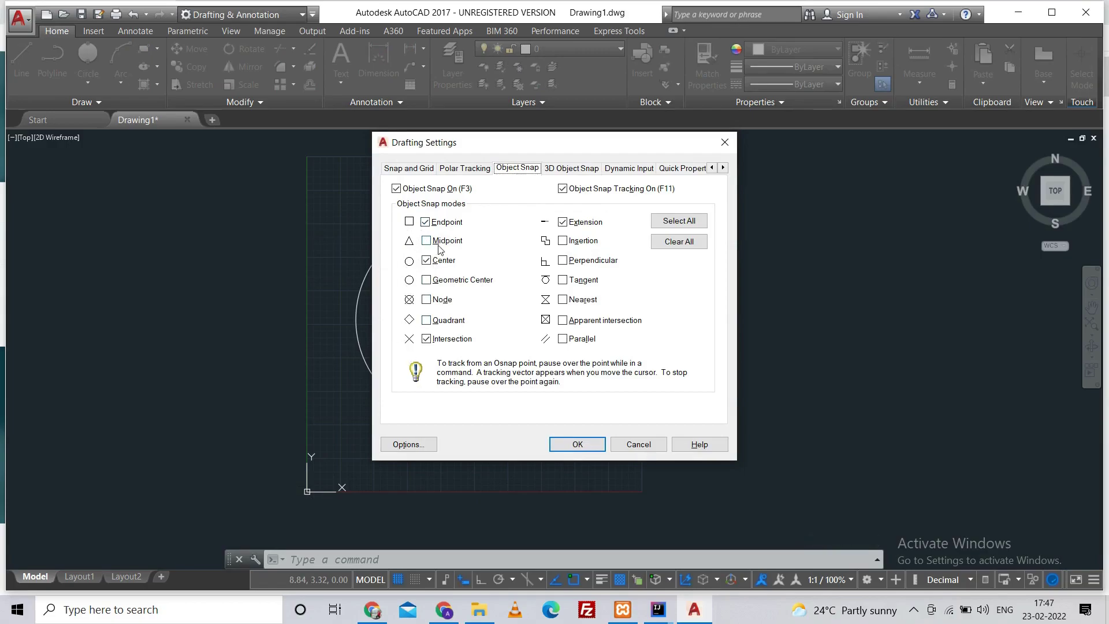
pyautogui.click(685, 222)
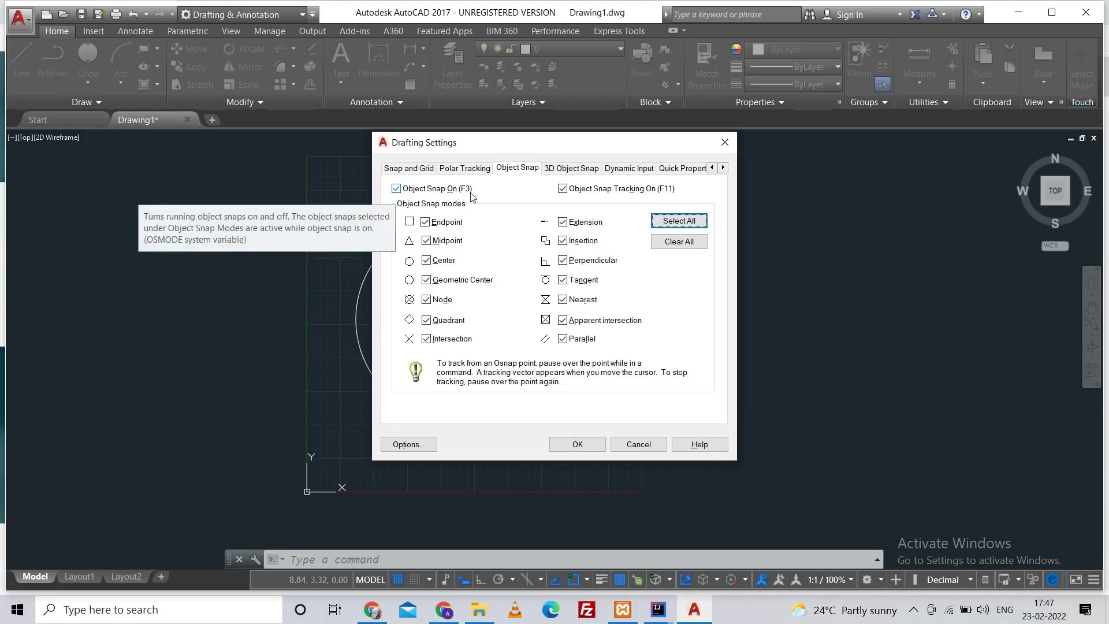
pyautogui.click(588, 444)
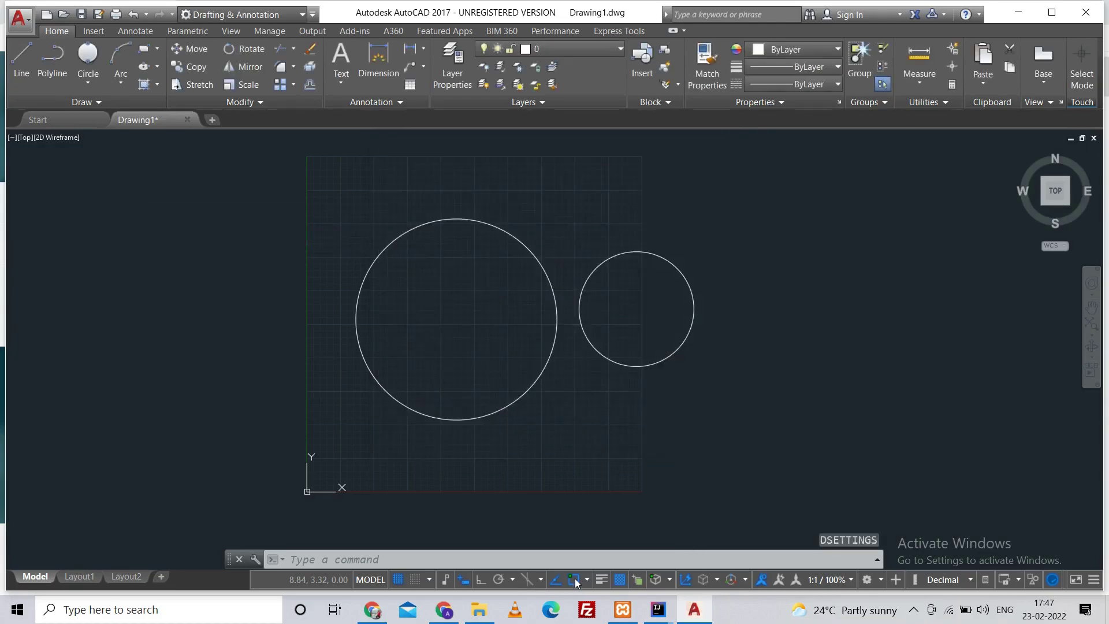
pyautogui.click(575, 580)
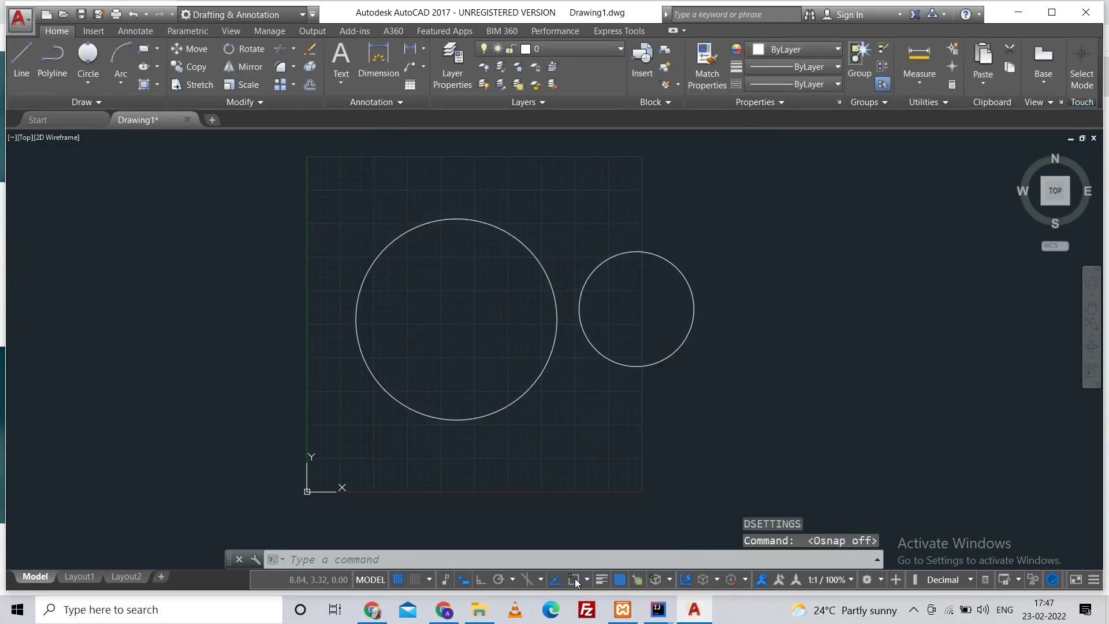
pyautogui.click(576, 580)
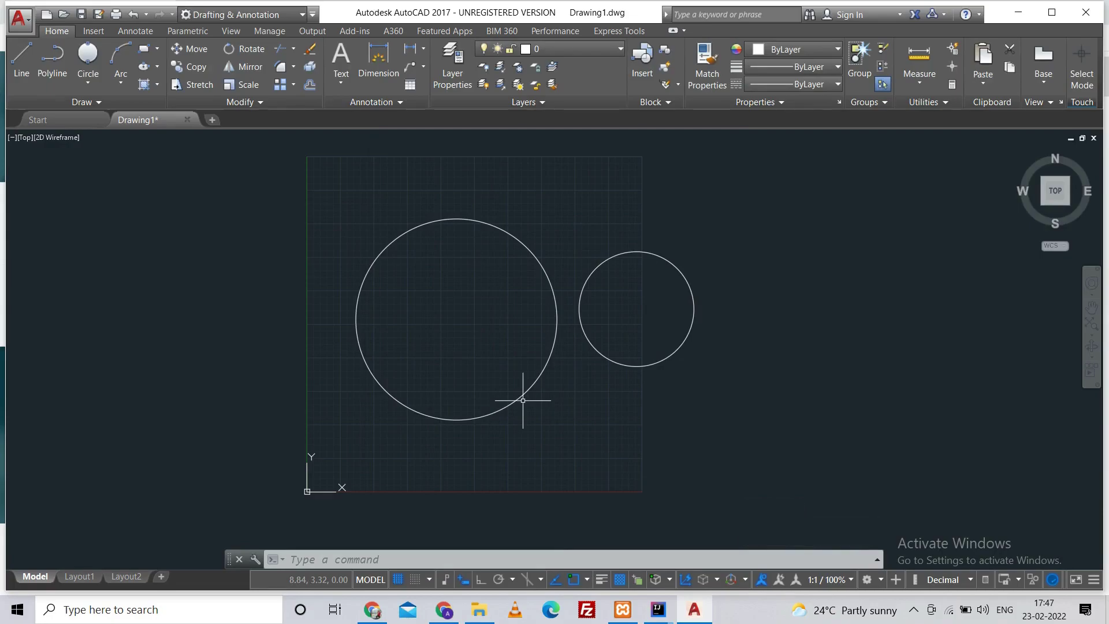
# - Draw a two-point circle from the large circle's top quadrant to the smaller circle's center
pyautogui.click(88, 58)
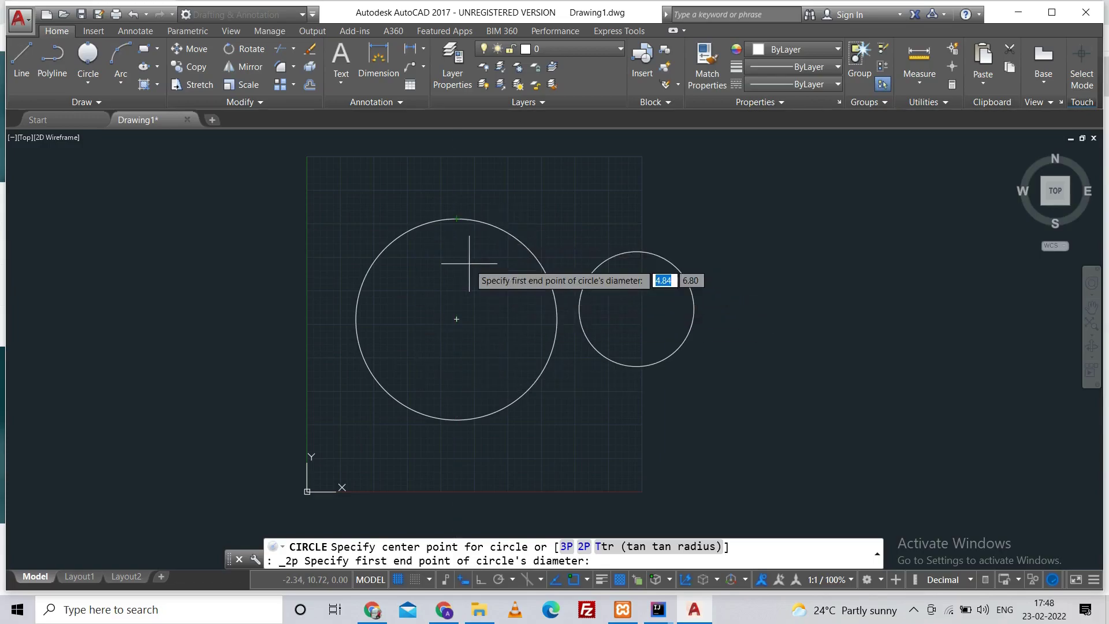
pyautogui.click(456, 219)
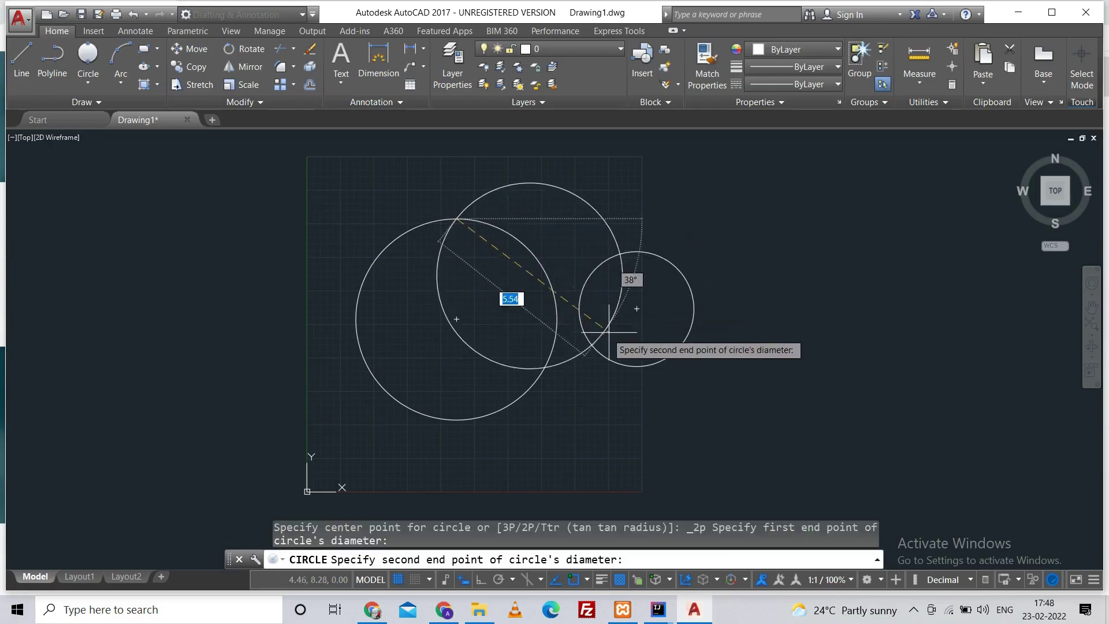
pyautogui.click(635, 309)
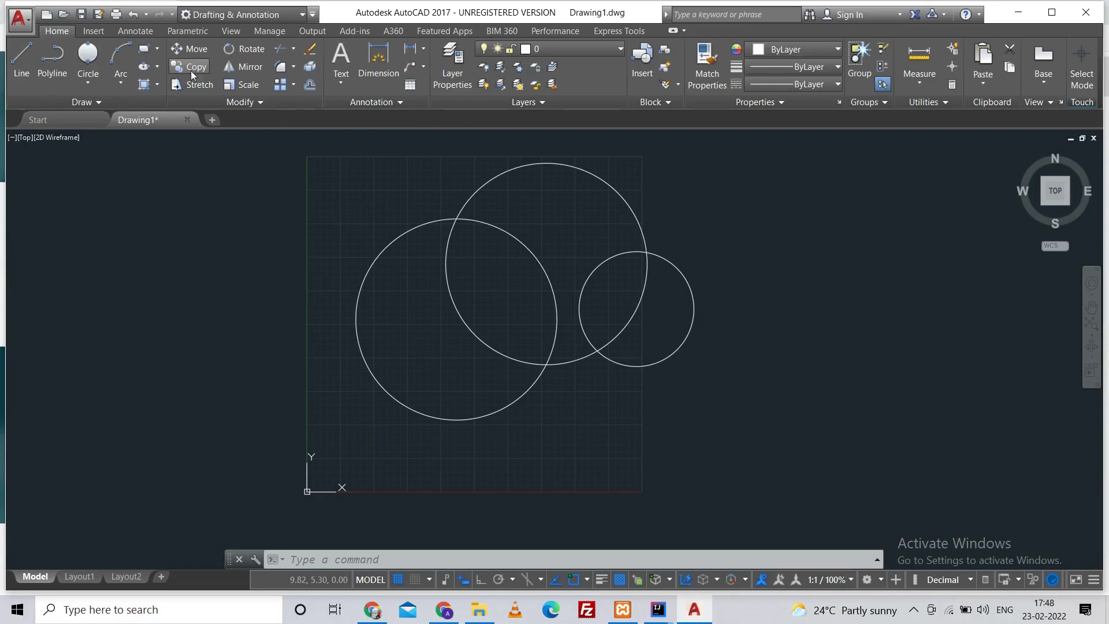
pyautogui.click(144, 49)
pyautogui.click(800, 306)
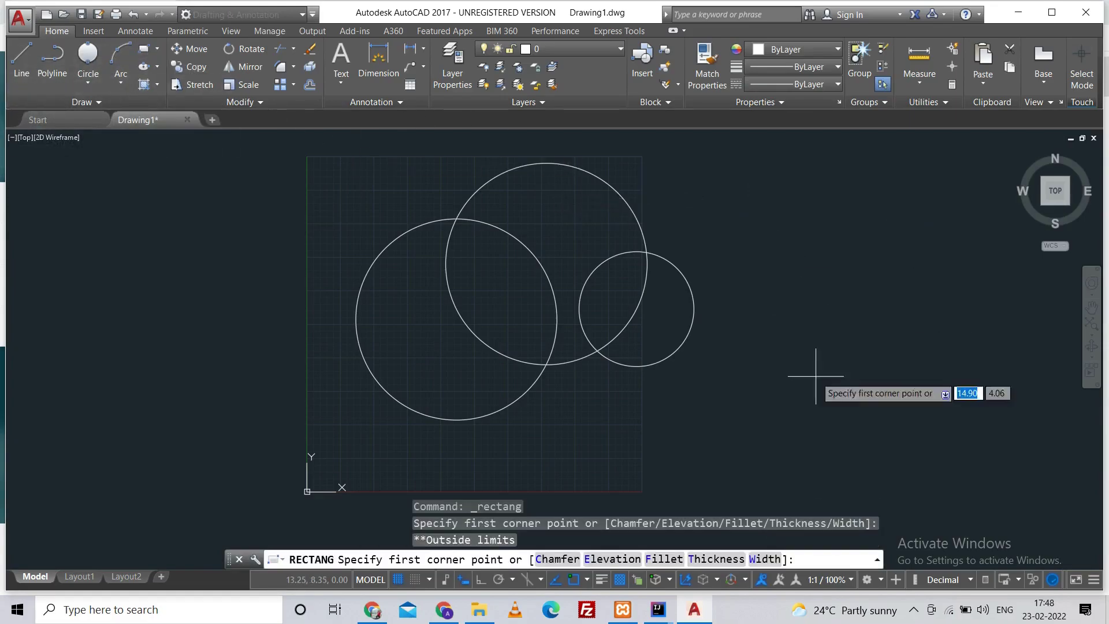
pyautogui.moveTo(873, 410); pyautogui.dragTo(701, 389, button='middle')
pyautogui.click(764, 398)
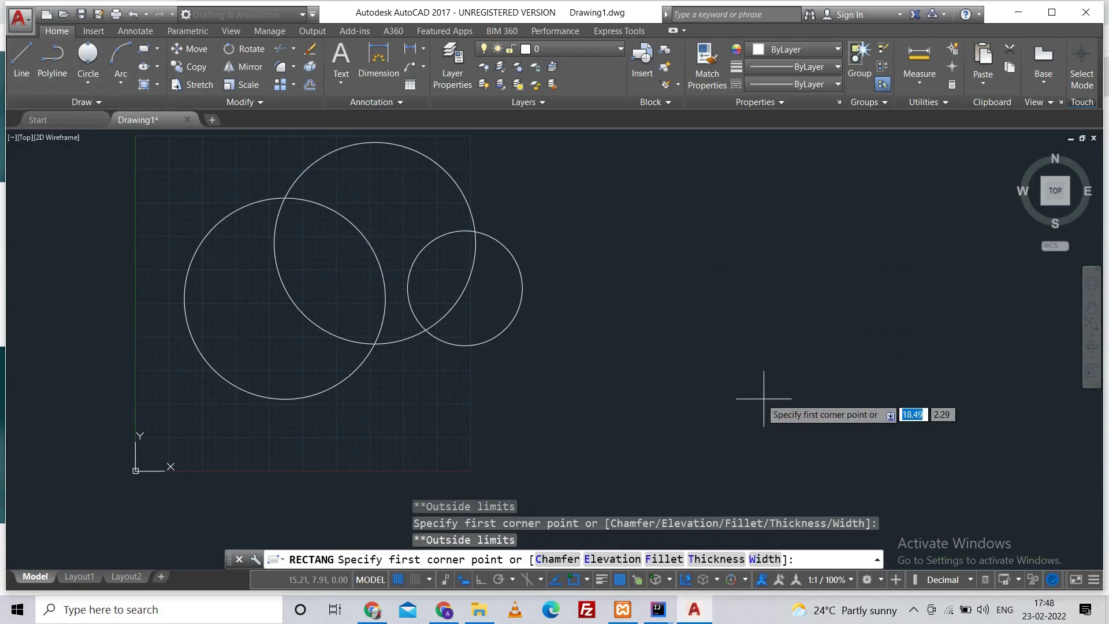
pyautogui.press('Escape')
# - Turn off drawing limits checking with the LIMITS command
pyautogui.write('limits')
pyautogui.press('Return')
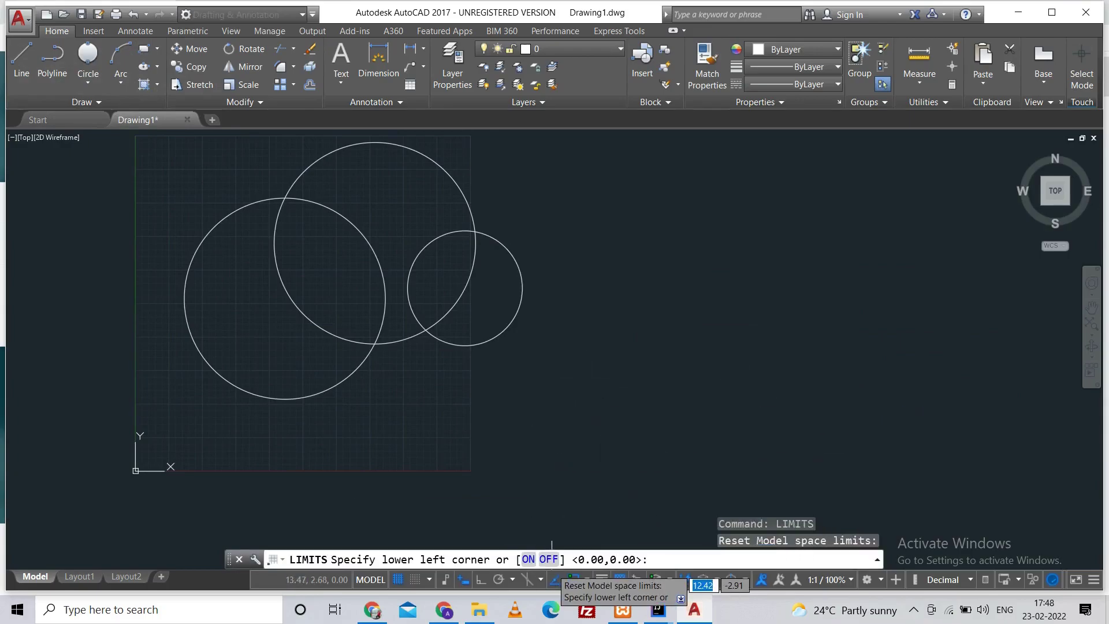
pyautogui.click(549, 559)
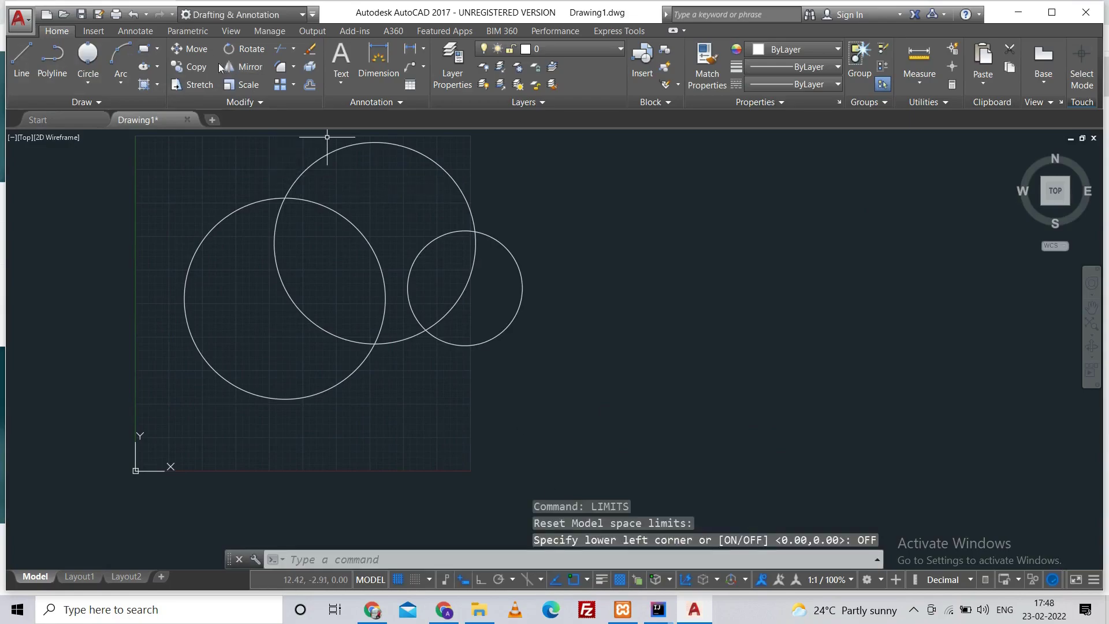
# - Draw a rectangle about 11.8 by 8.5 units in the empty area to the right of the circles
pyautogui.click(145, 50)
pyautogui.click(550, 168)
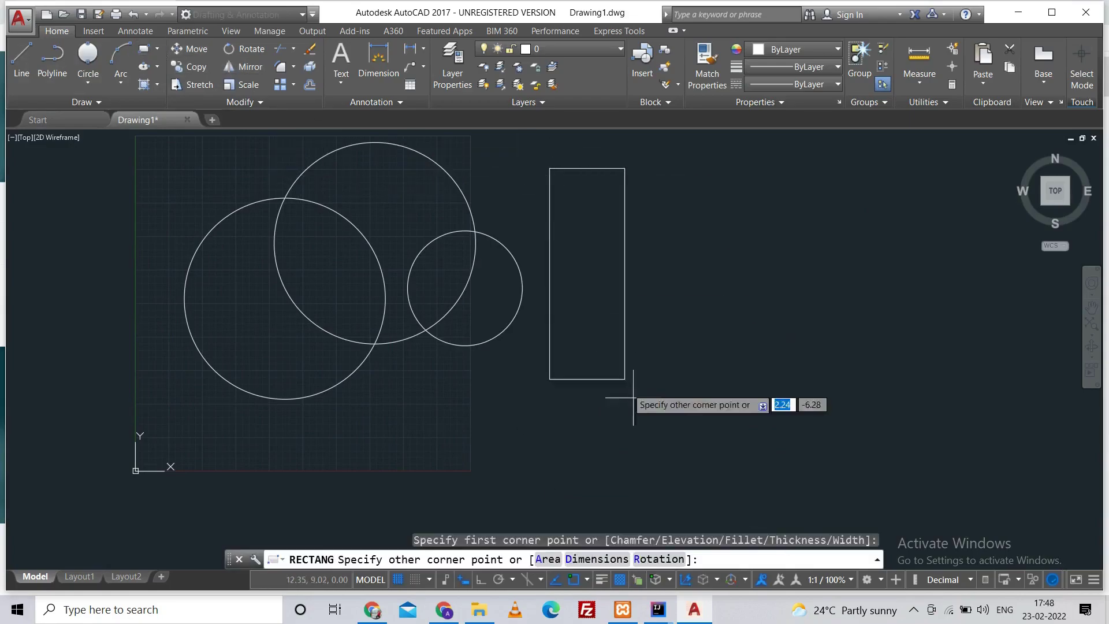
pyautogui.click(944, 453)
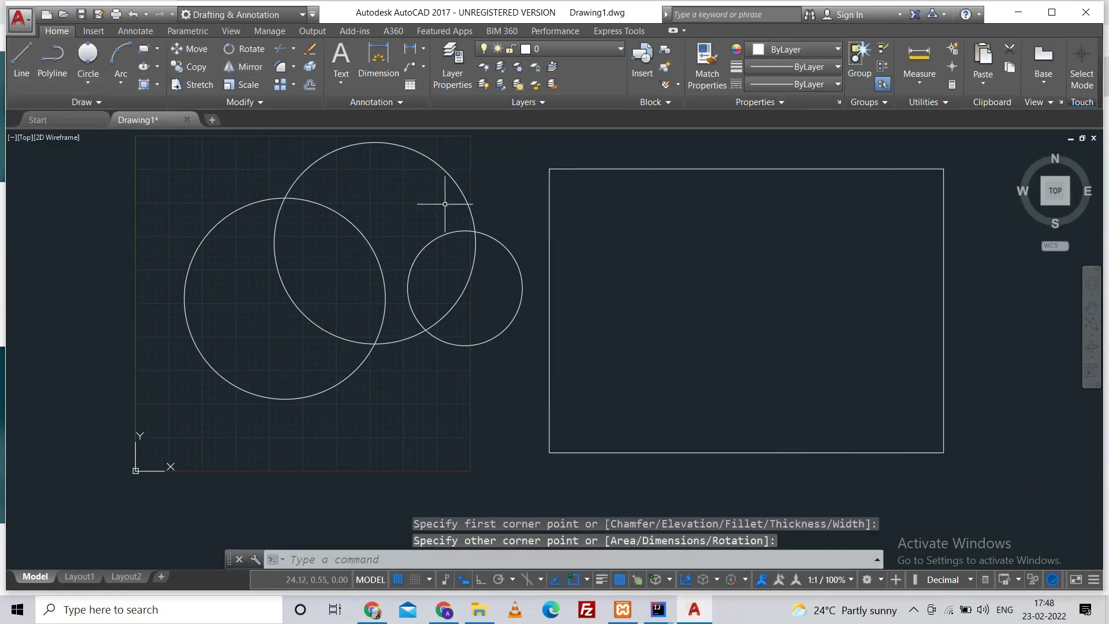
# - Draw a three-point circle through the rectangle's bottom edge, left edge midpoint and top edge, and delete it
pyautogui.click(87, 83)
pyautogui.click(80, 196)
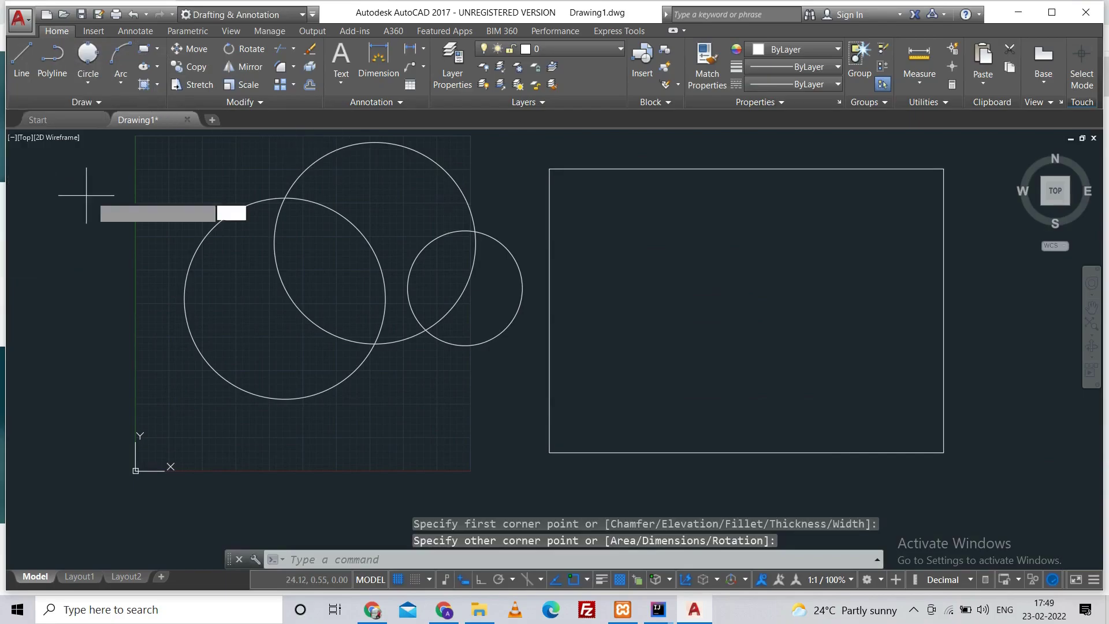
pyautogui.click(606, 452)
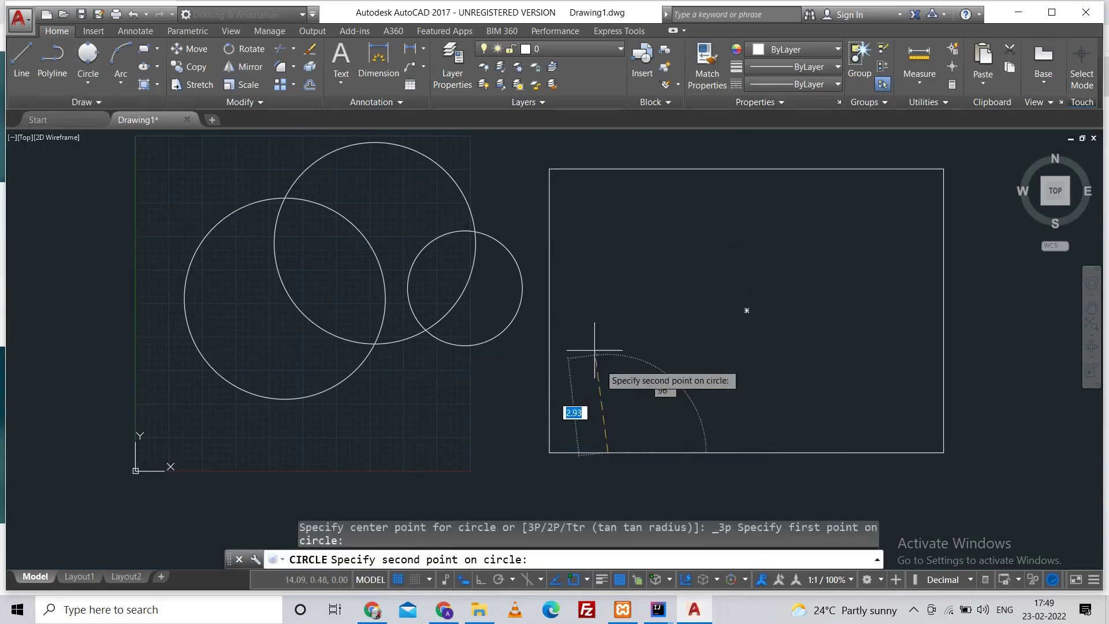
pyautogui.click(549, 310)
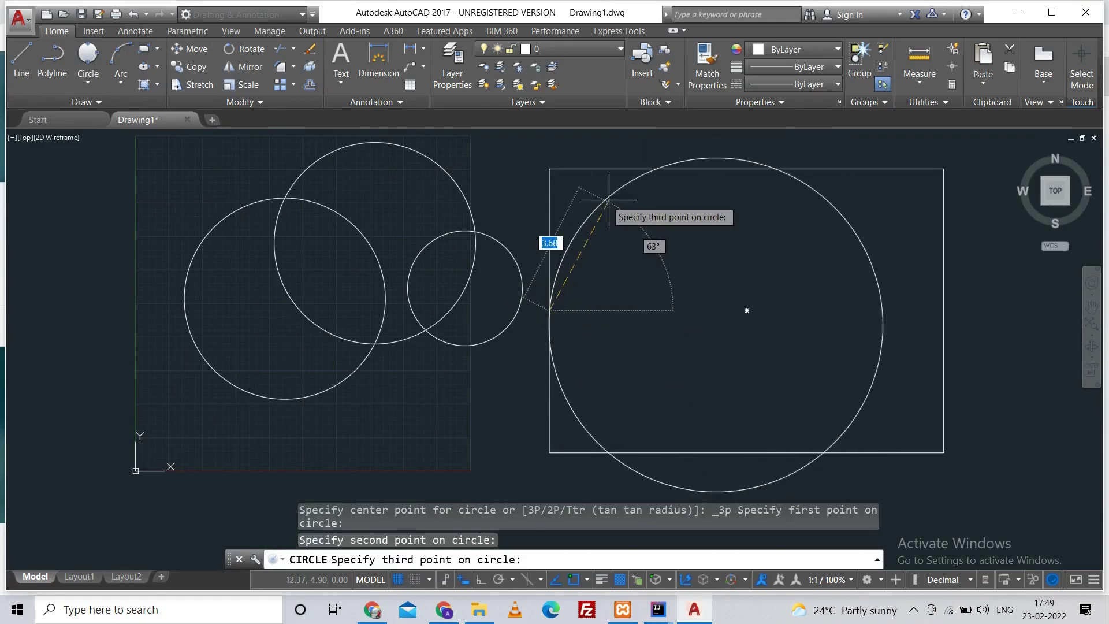
pyautogui.click(662, 168)
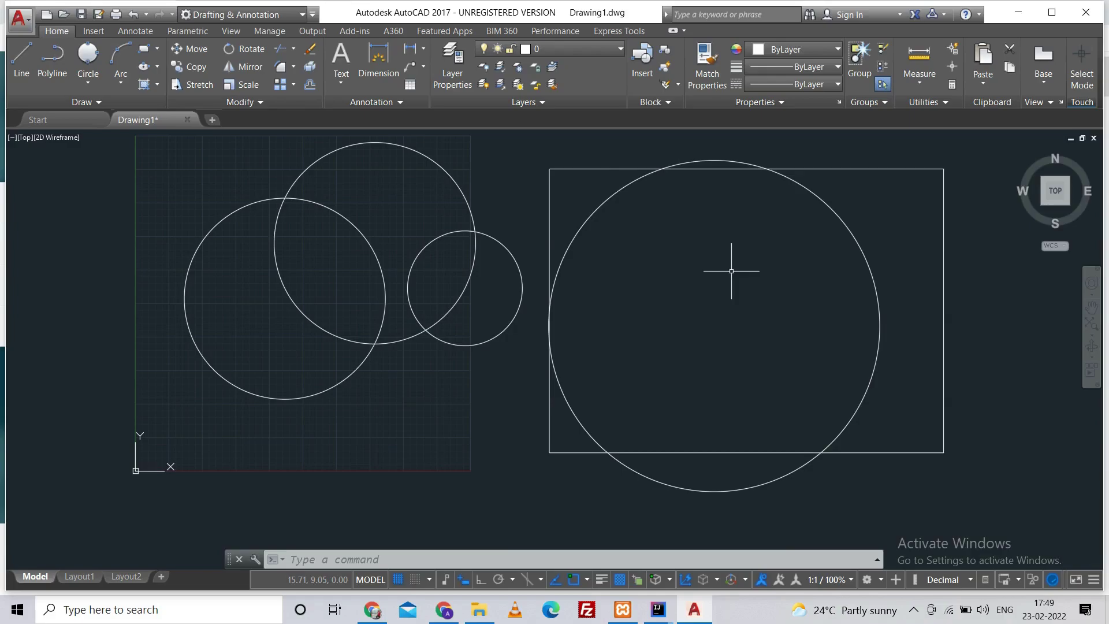
pyautogui.moveTo(898, 228); pyautogui.dragTo(783, 276)
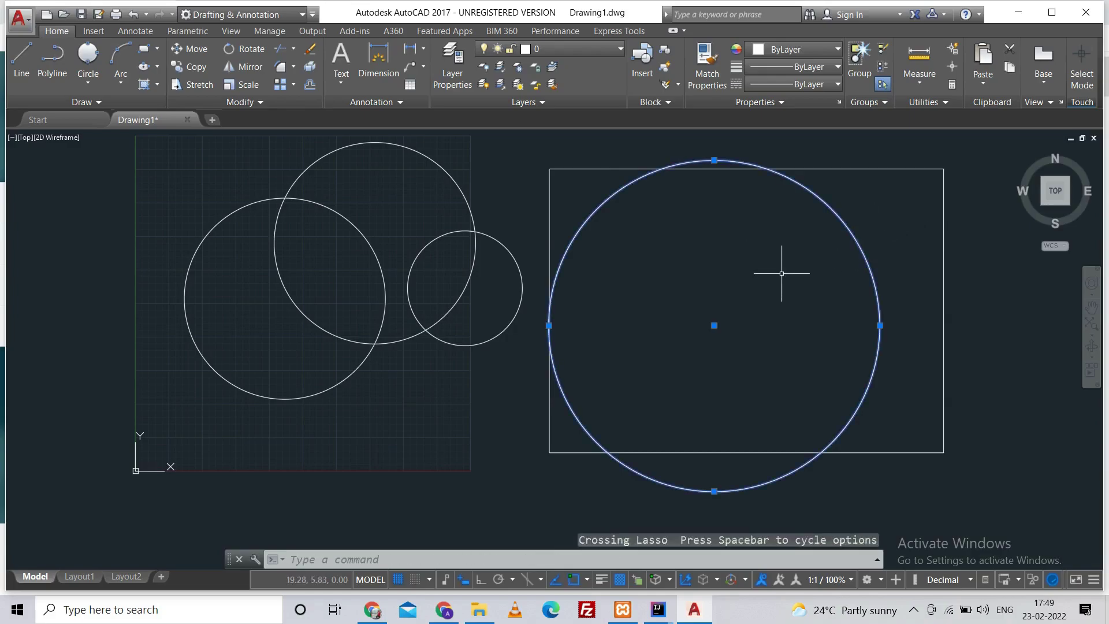
pyautogui.press('Delete')
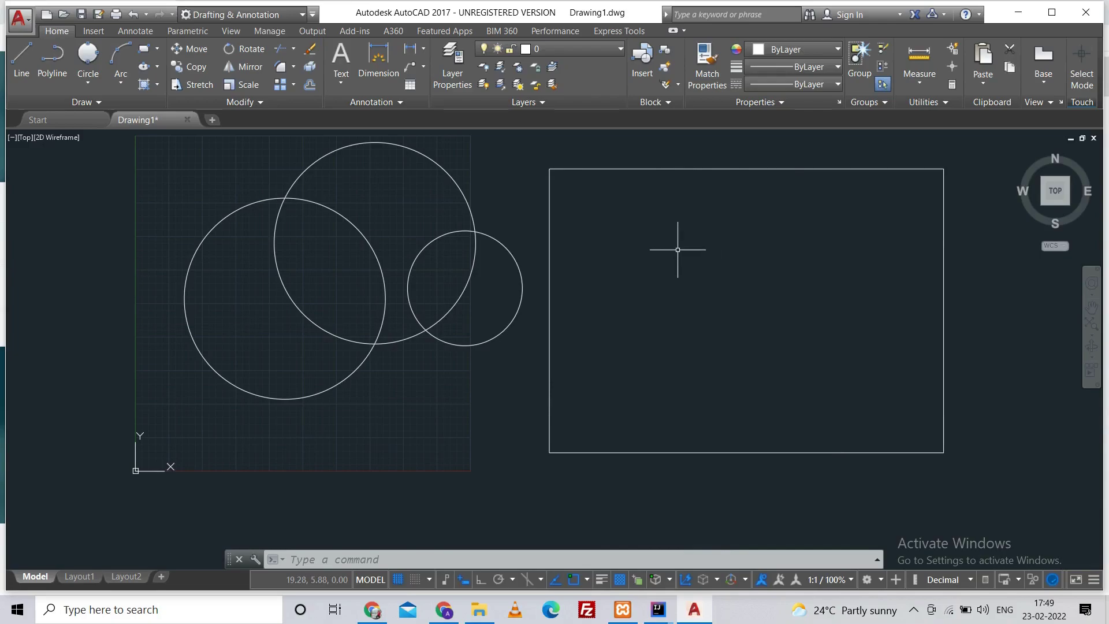
# - Draw a Tan, Tan, Tan circle touching the rectangle's bottom, left and top edges
pyautogui.click(76, 80)
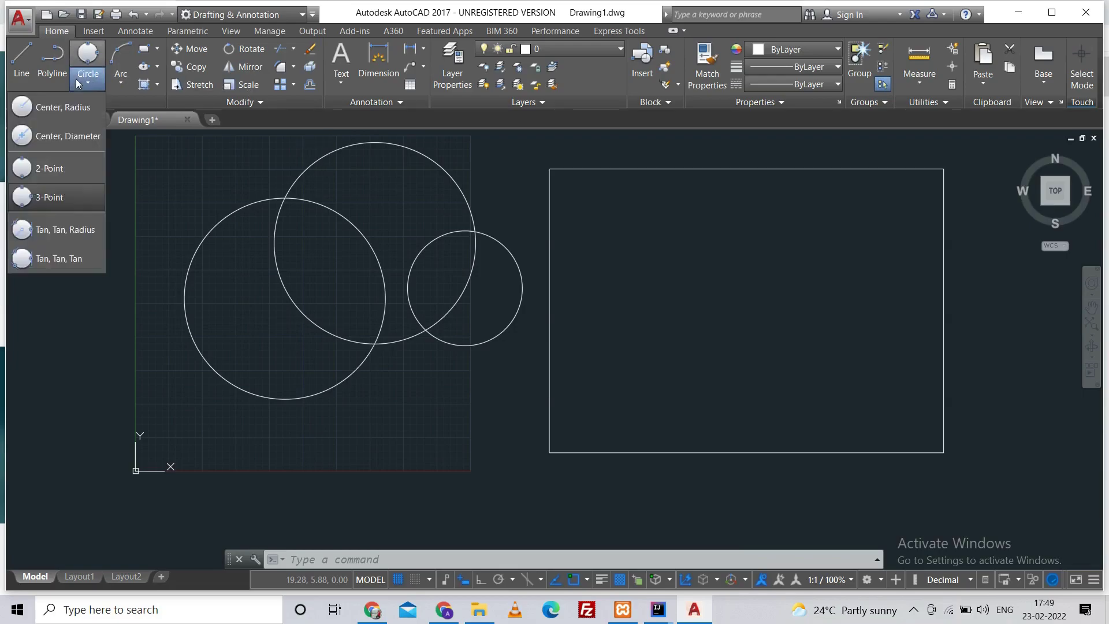
pyautogui.click(76, 257)
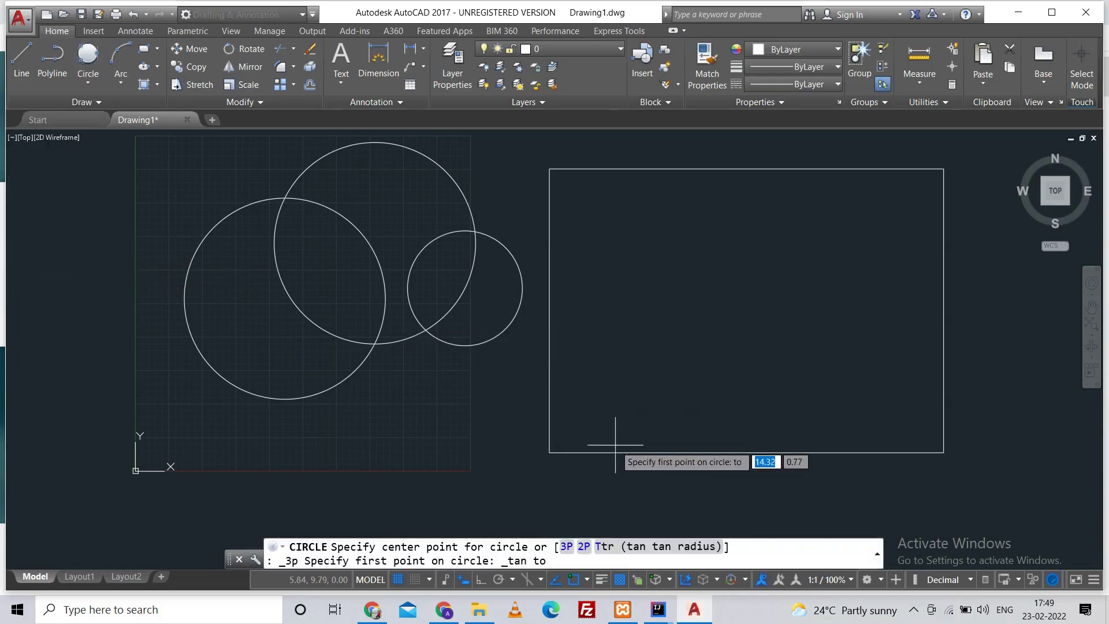
pyautogui.click(565, 427)
pyautogui.click(548, 416)
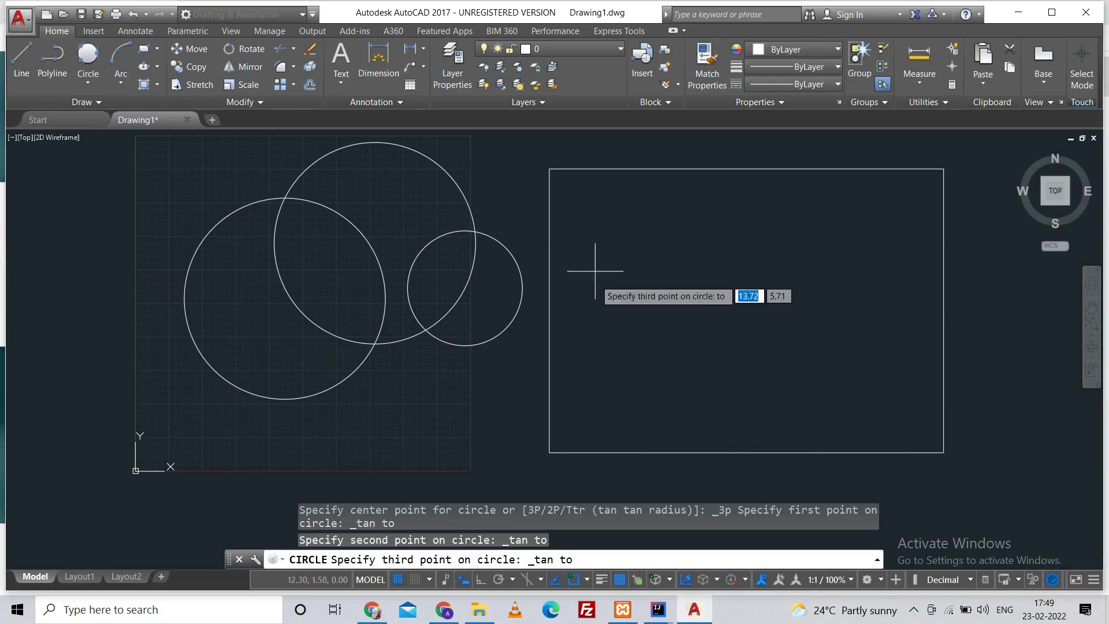
pyautogui.click(589, 173)
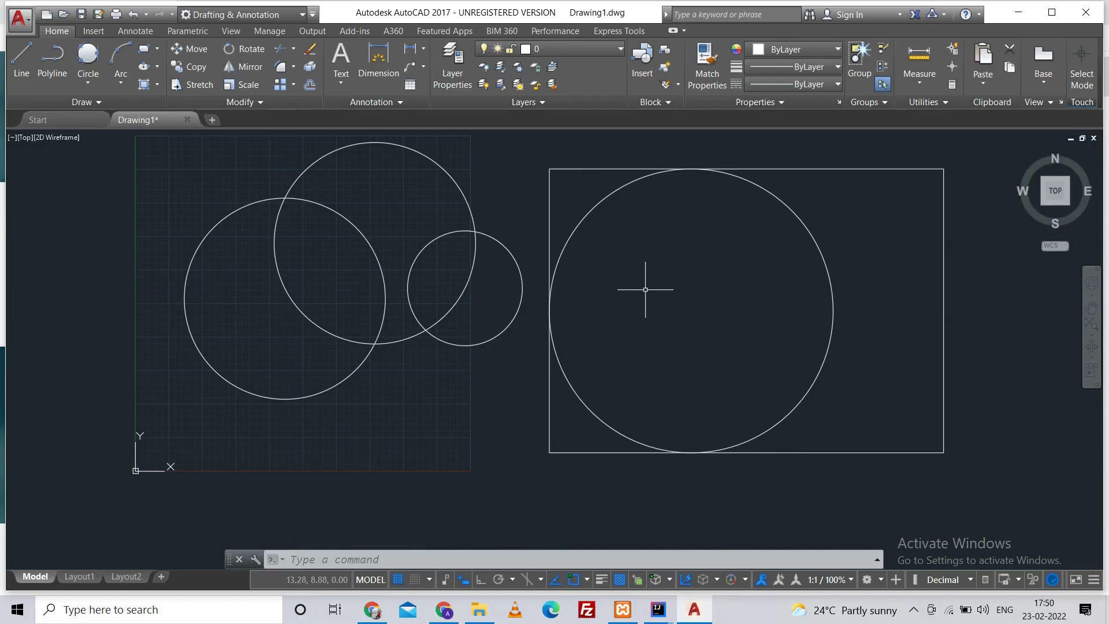
# - Draw a small Tan, Tan, Tan circle in the gap between the three overlapping circles, tangent to all three
pyautogui.scroll(3, 372, 240)
pyautogui.moveTo(448, 277); pyautogui.dragTo(436, 327, button='middle')
pyautogui.moveTo(300, 428); pyautogui.dragTo(305, 267, button='middle')
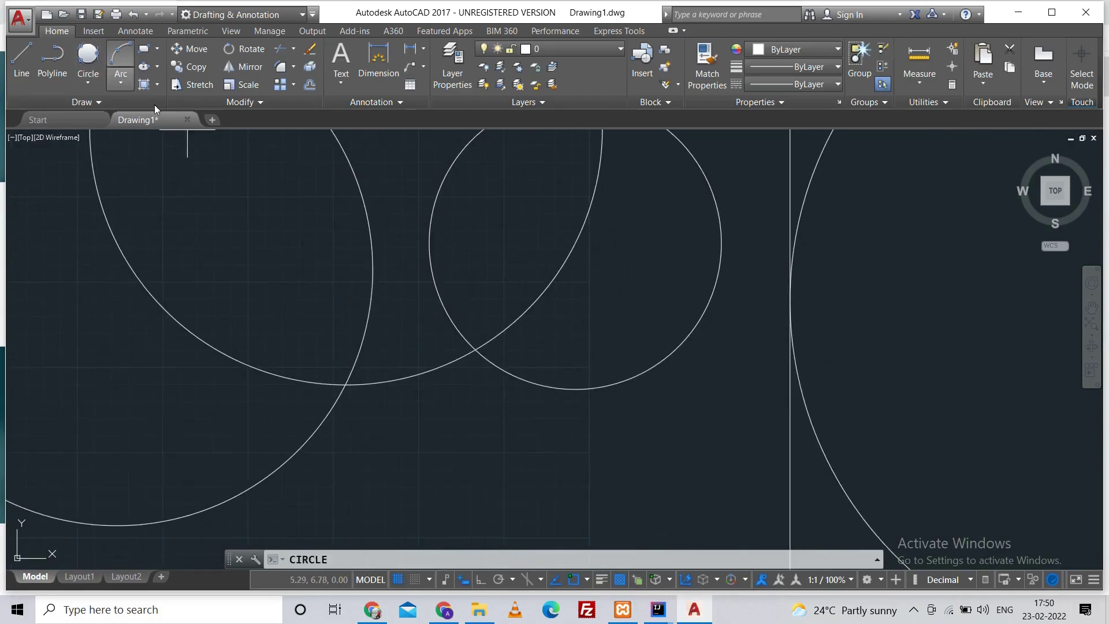
pyautogui.click(93, 61)
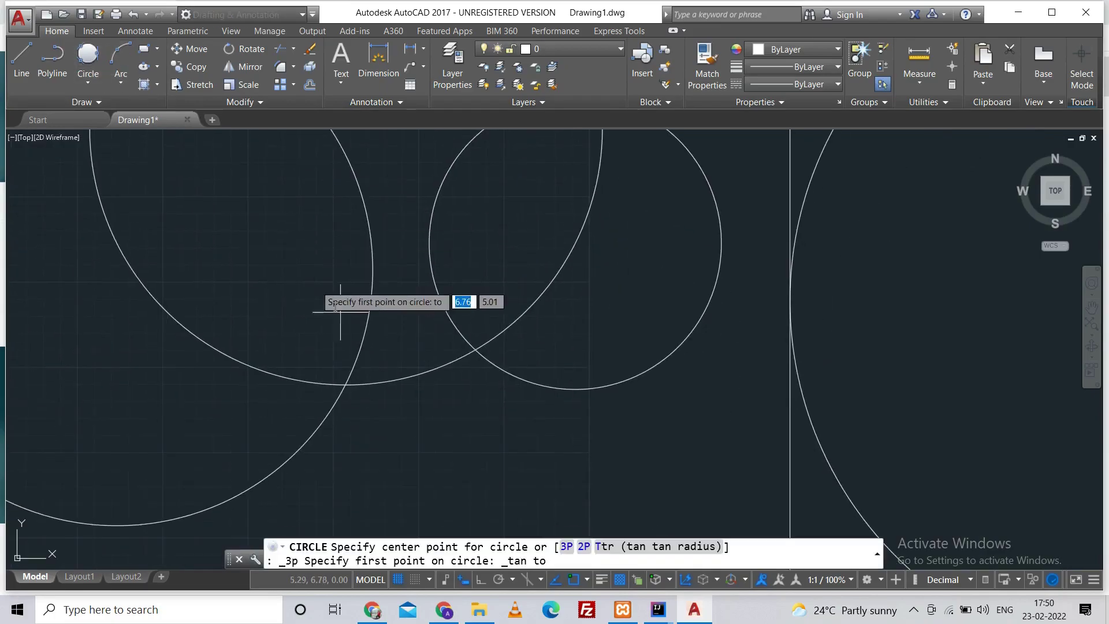
pyautogui.click(376, 327)
pyautogui.click(450, 328)
pyautogui.click(448, 329)
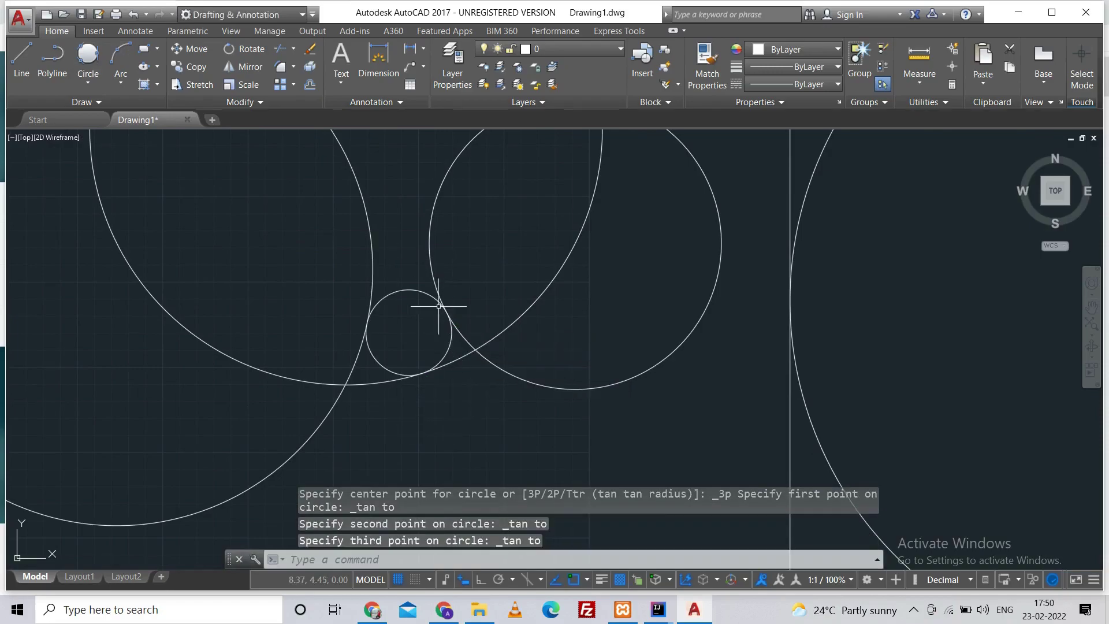
# - Draw another Tan, Tan, Tan circle just above the small one, tangent to it and to the circles on either side
pyautogui.click(87, 56)
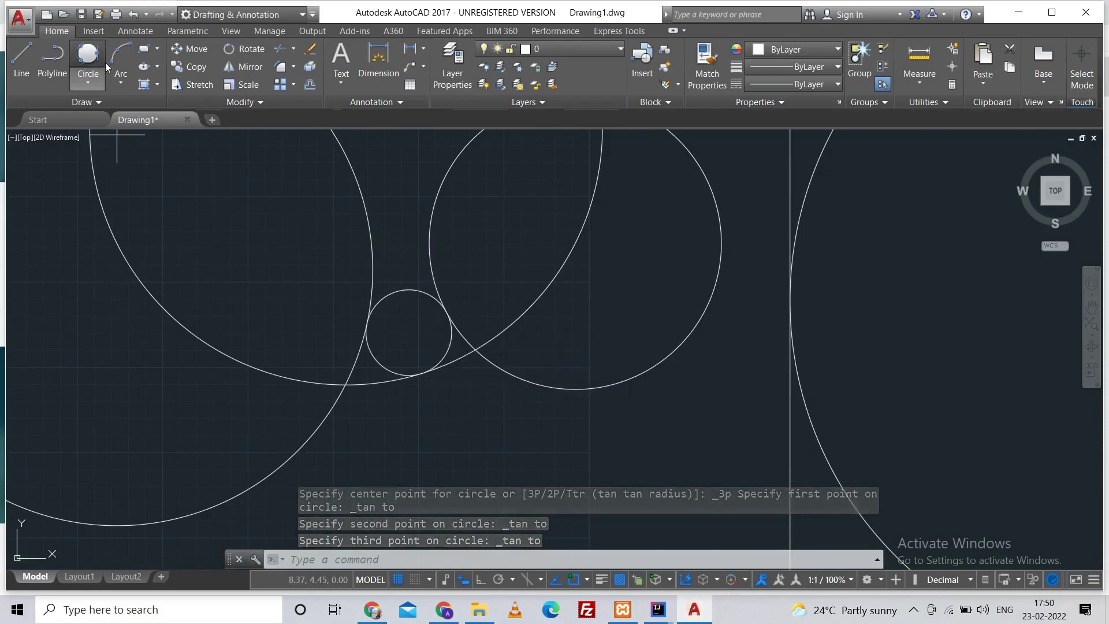
pyautogui.click(376, 253)
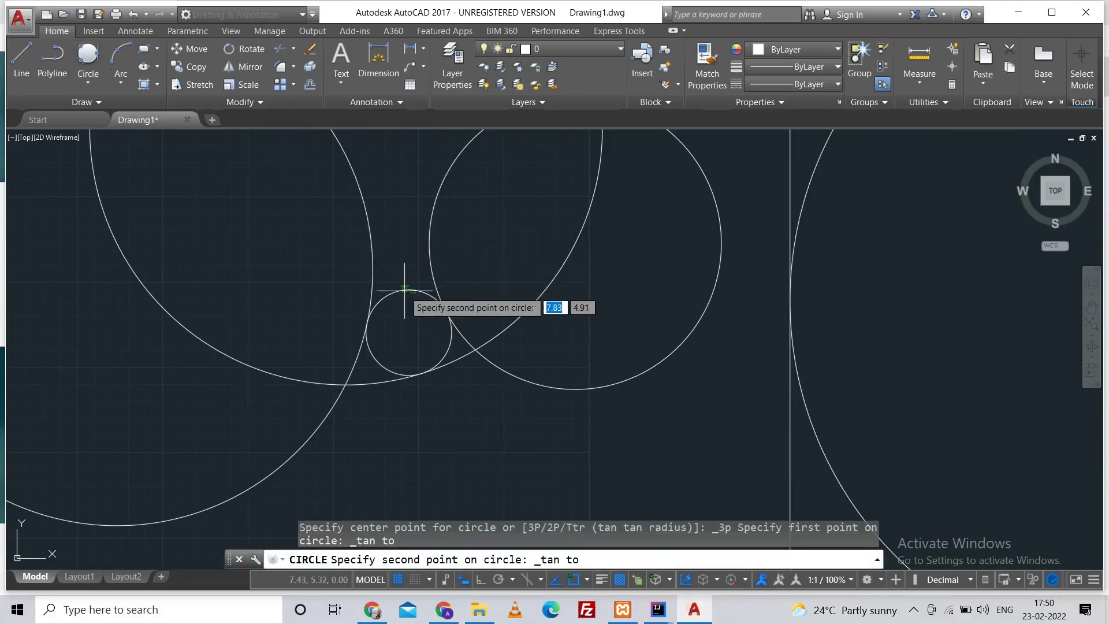
pyautogui.click(420, 282)
pyautogui.click(425, 256)
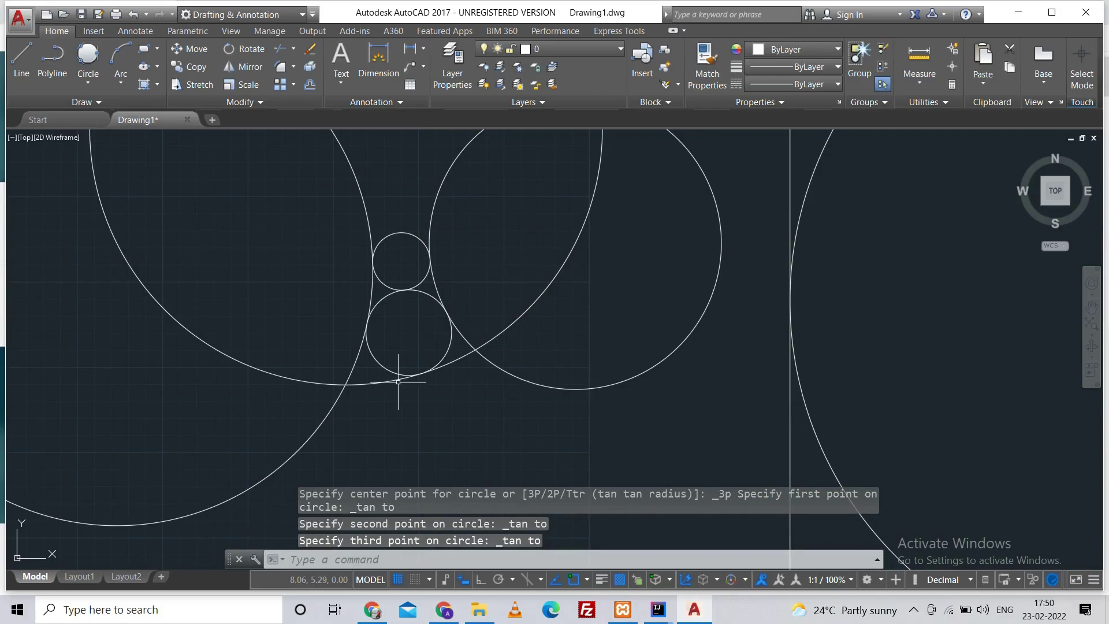
pyautogui.scroll(-2, 426, 348)
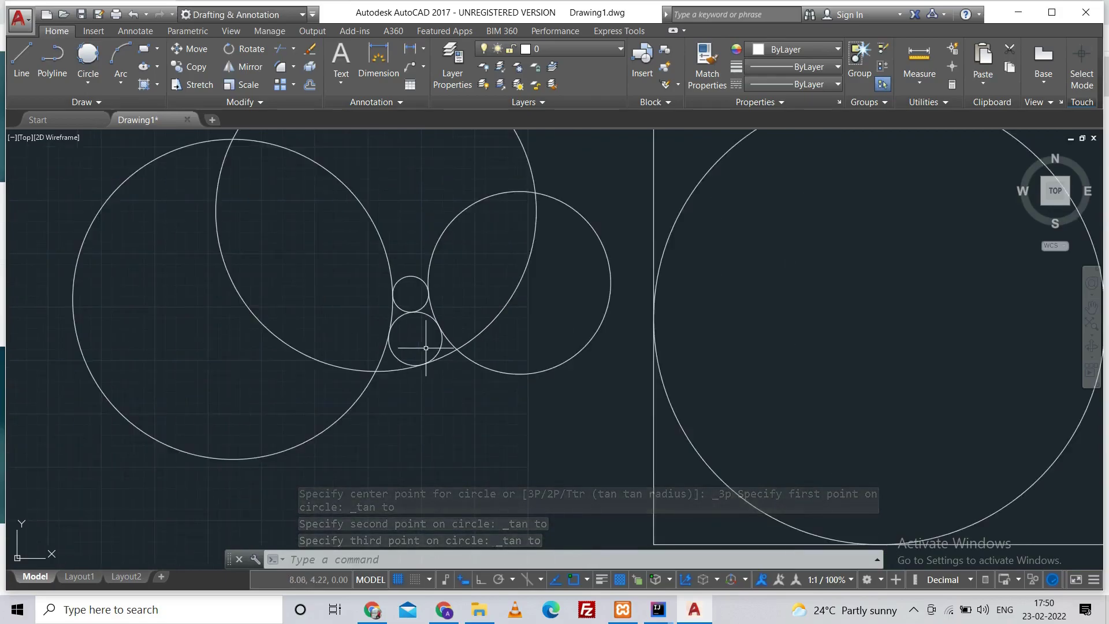
pyautogui.scroll(-4, 426, 348)
pyautogui.press('Escape')
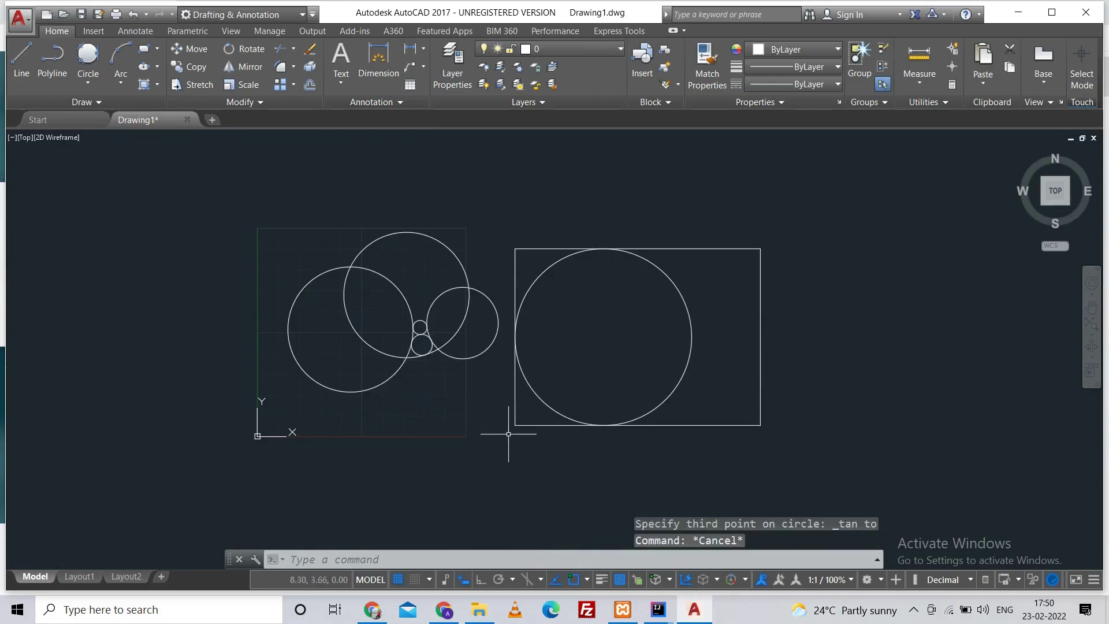
# - Maximize the program window and trim away the right half of the circle inside the rectangle, using all objects as cutting edges
pyautogui.moveTo(503, 393); pyautogui.dragTo(492, 313, button='middle')
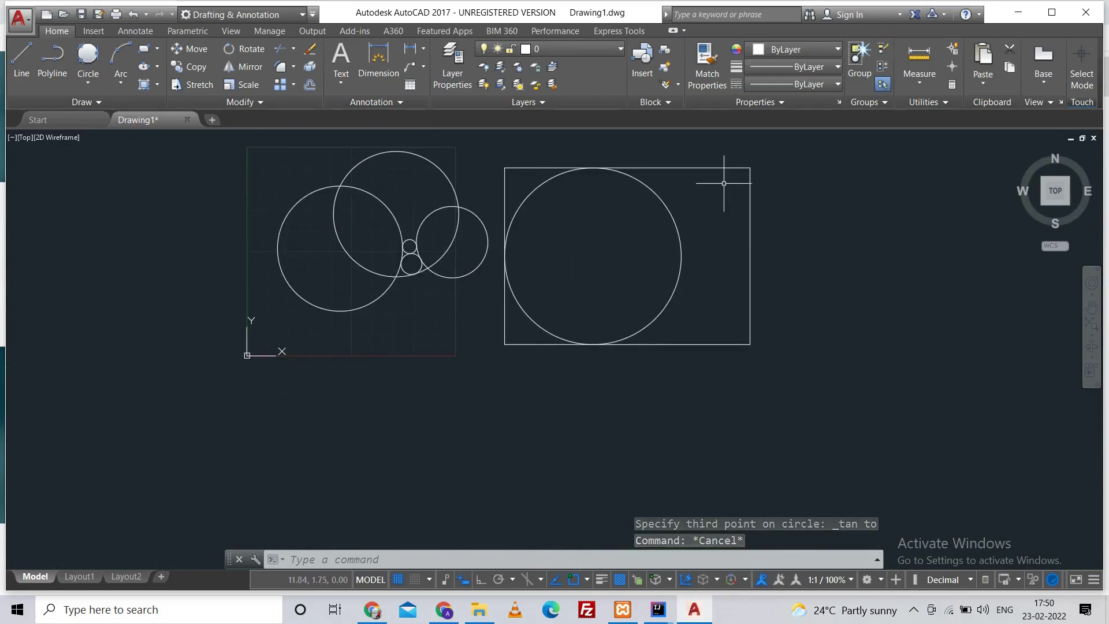
pyautogui.press('super+Up')
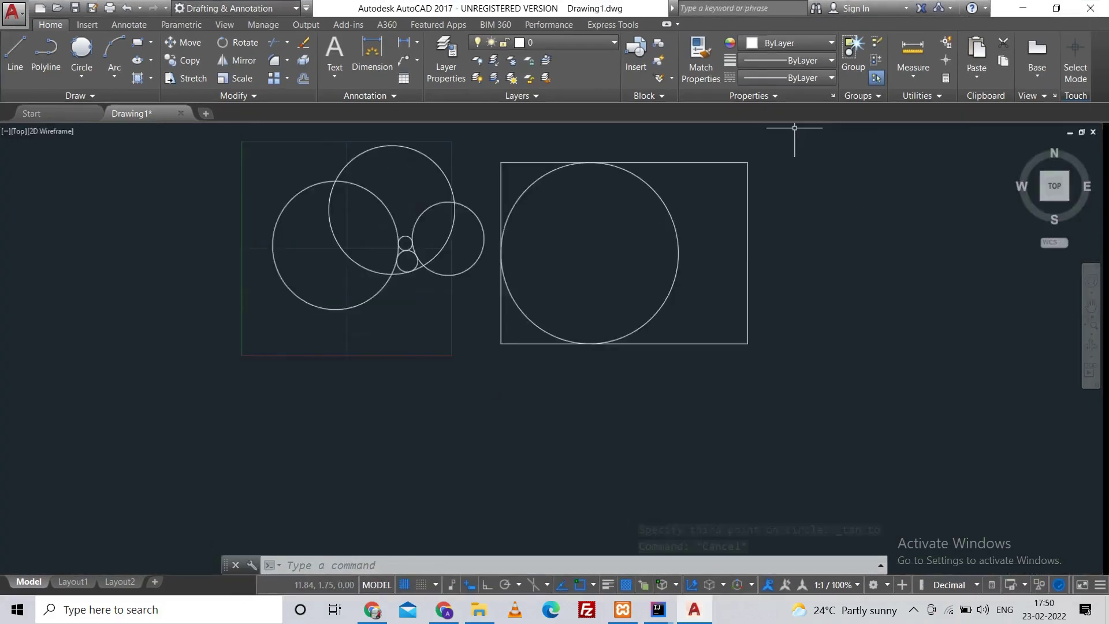
pyautogui.moveTo(270, 238); pyautogui.dragTo(263, 316, button='middle')
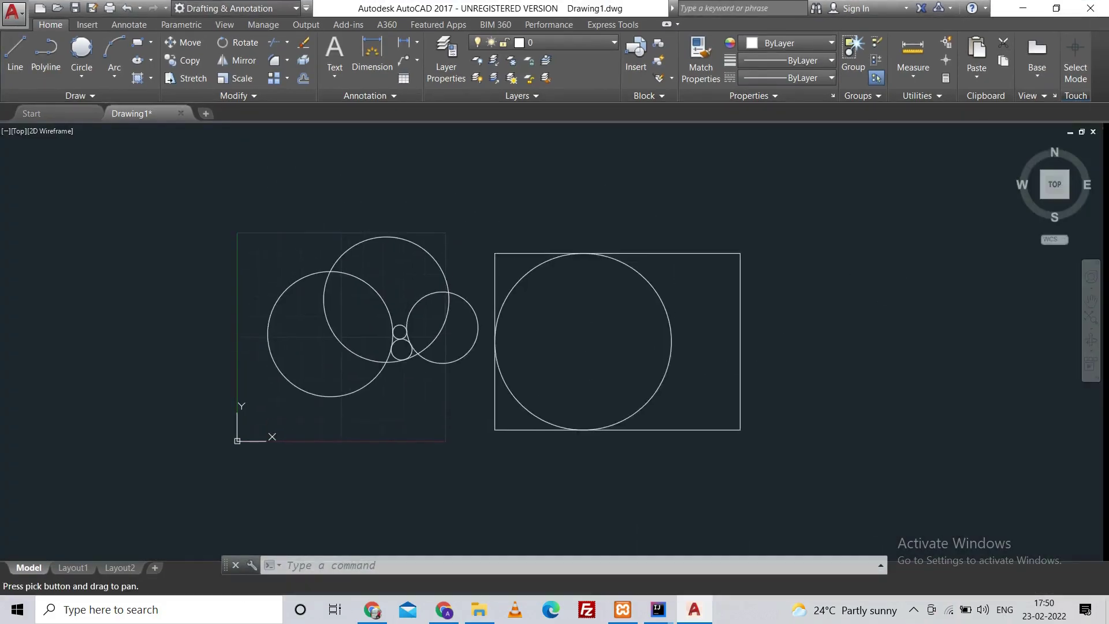
pyautogui.moveTo(578, 333)
pyautogui.mouseDown(button='middle')
pyautogui.moveTo(510, 257)
pyautogui.moveTo(492, 254)
pyautogui.mouseUp(button='middle')
pyautogui.write('tr')
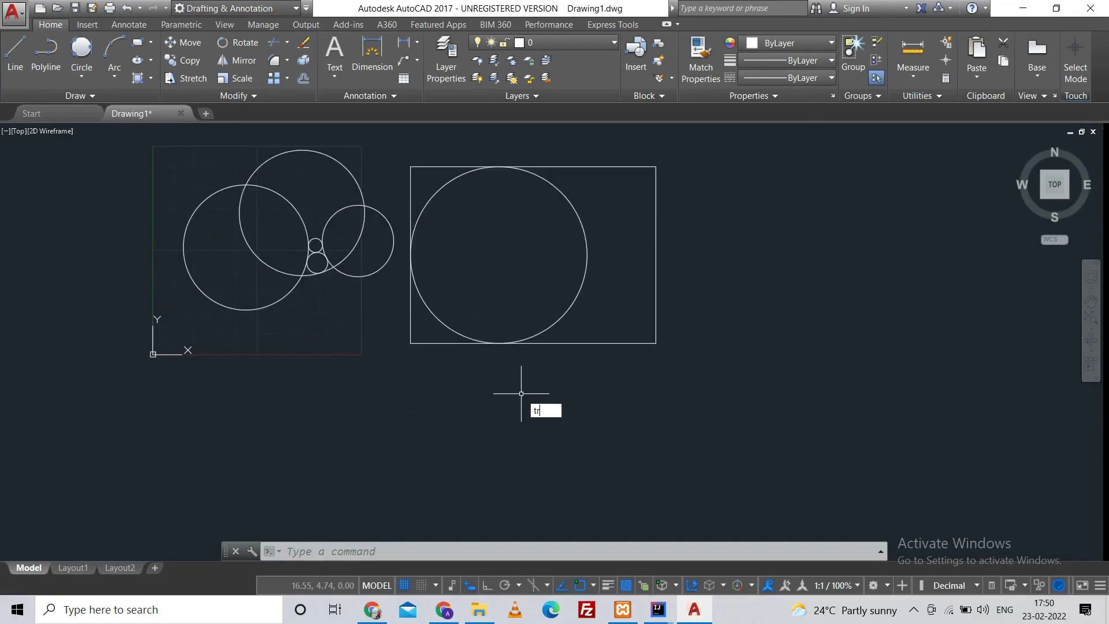
pyautogui.press('Return')
pyautogui.press('Return')
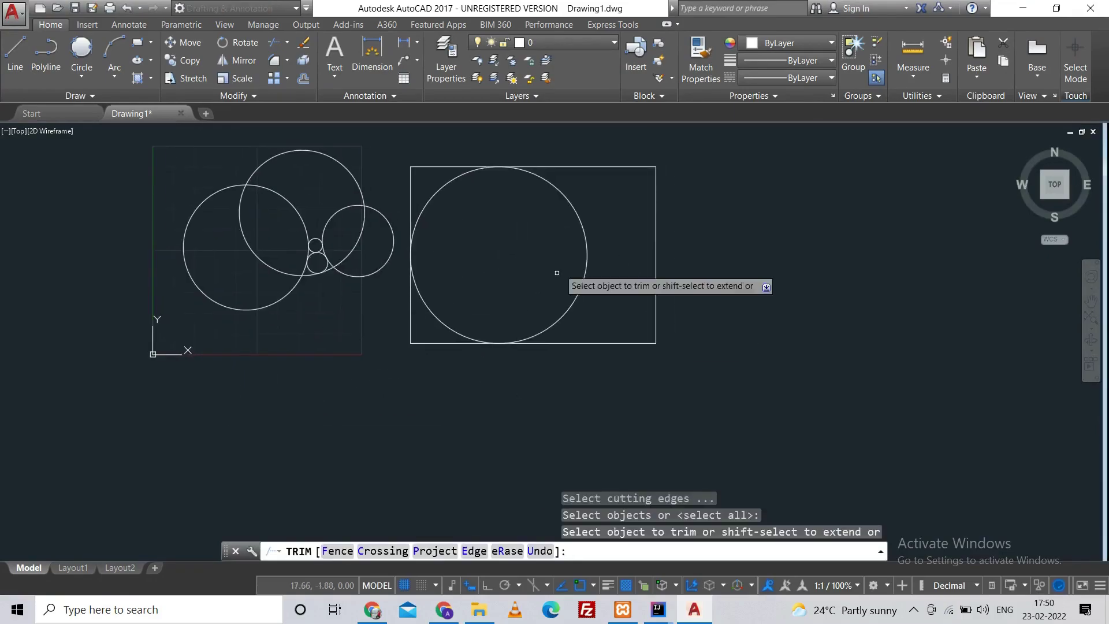
pyautogui.click(589, 255)
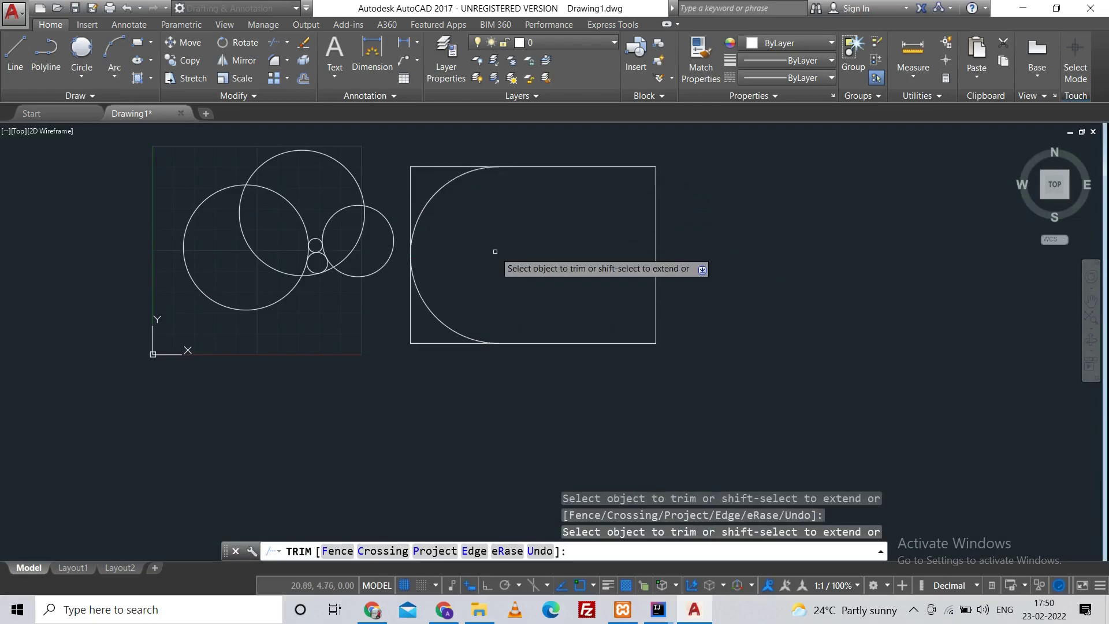
pyautogui.press('Escape')
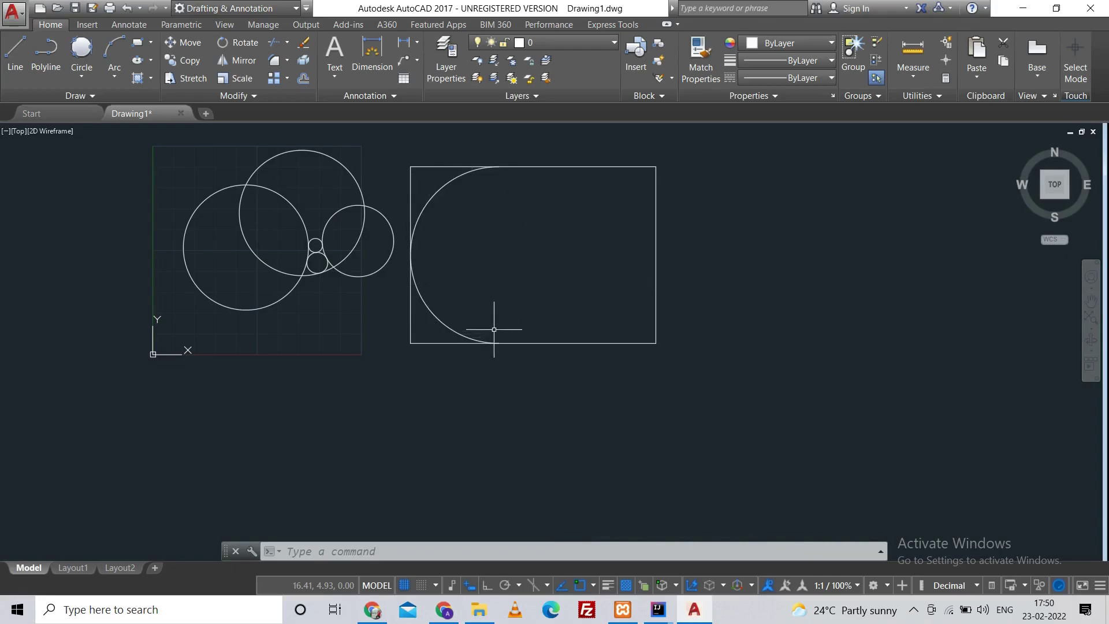
pyautogui.press('Escape')
pyautogui.press('Escape')
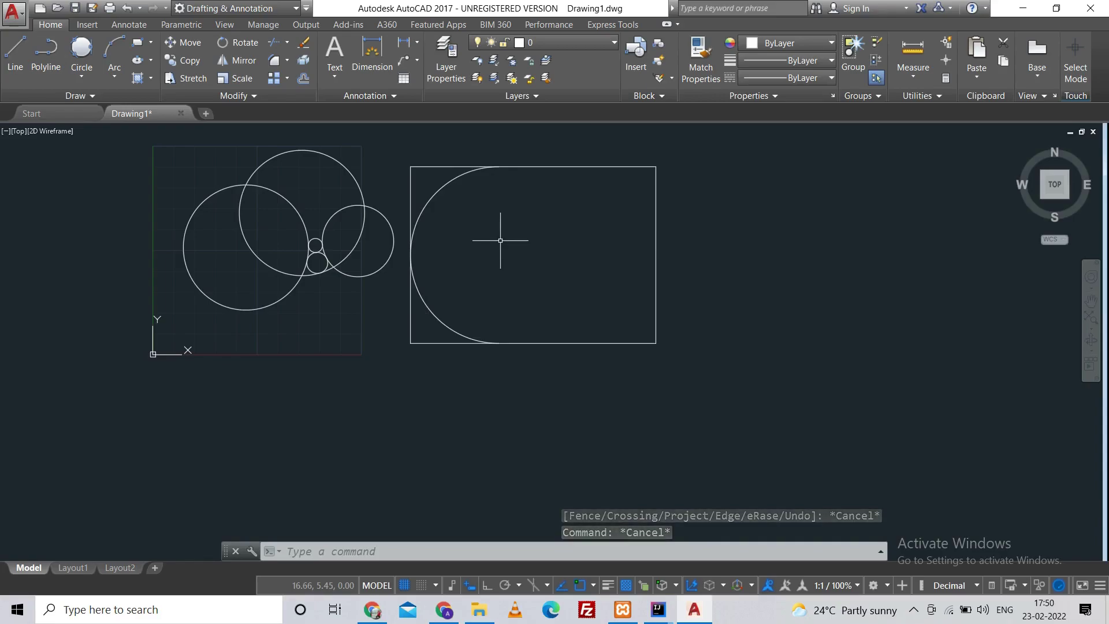
# - Draw a Tan, Tan, Radius circle of radius 2 touching the rectangle's top and right edges
pyautogui.click(80, 81)
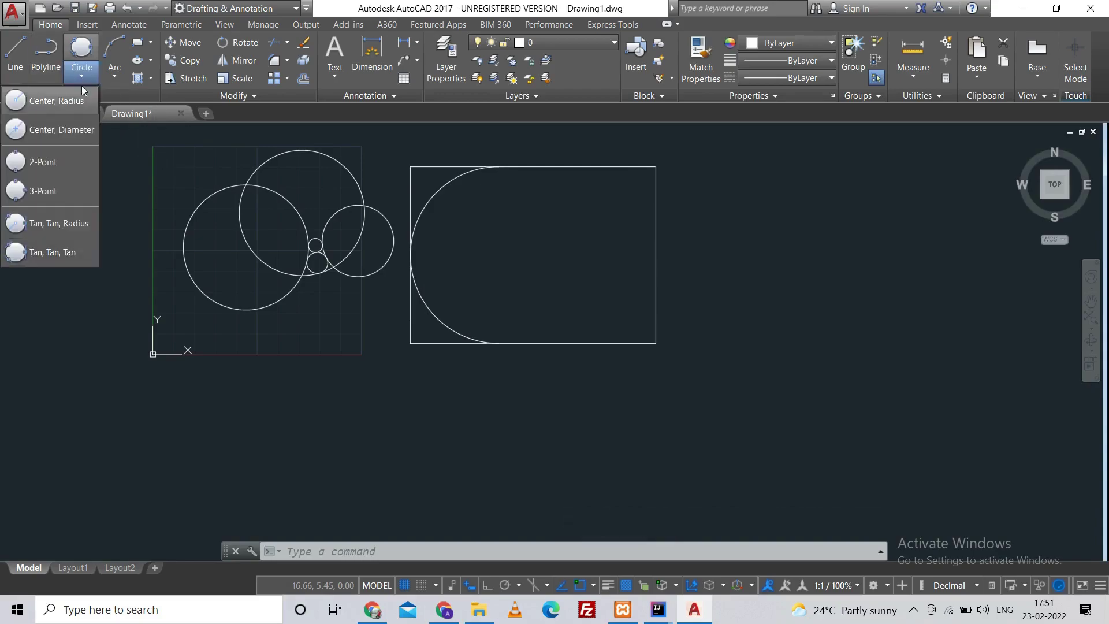
pyautogui.click(53, 229)
pyautogui.scroll(2, 496, 317)
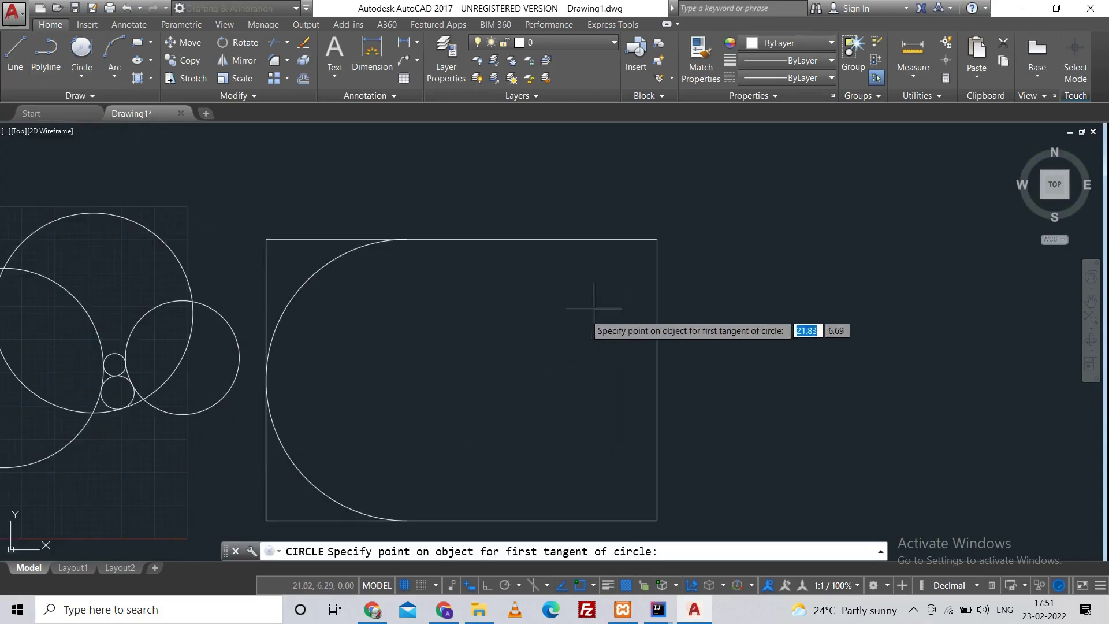
pyautogui.click(614, 239)
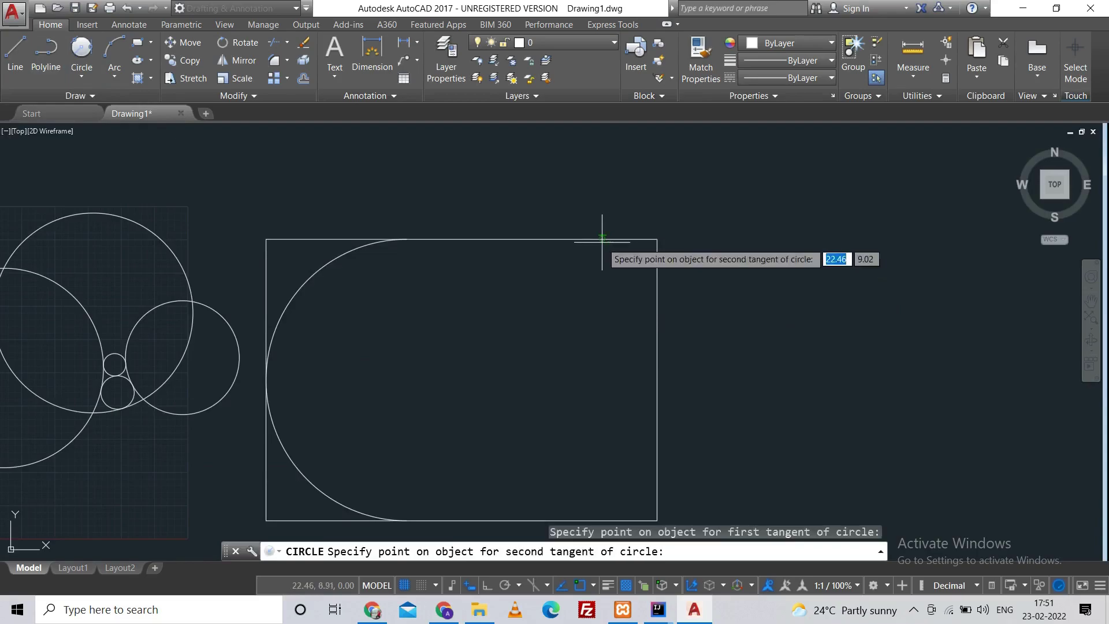
pyautogui.click(656, 294)
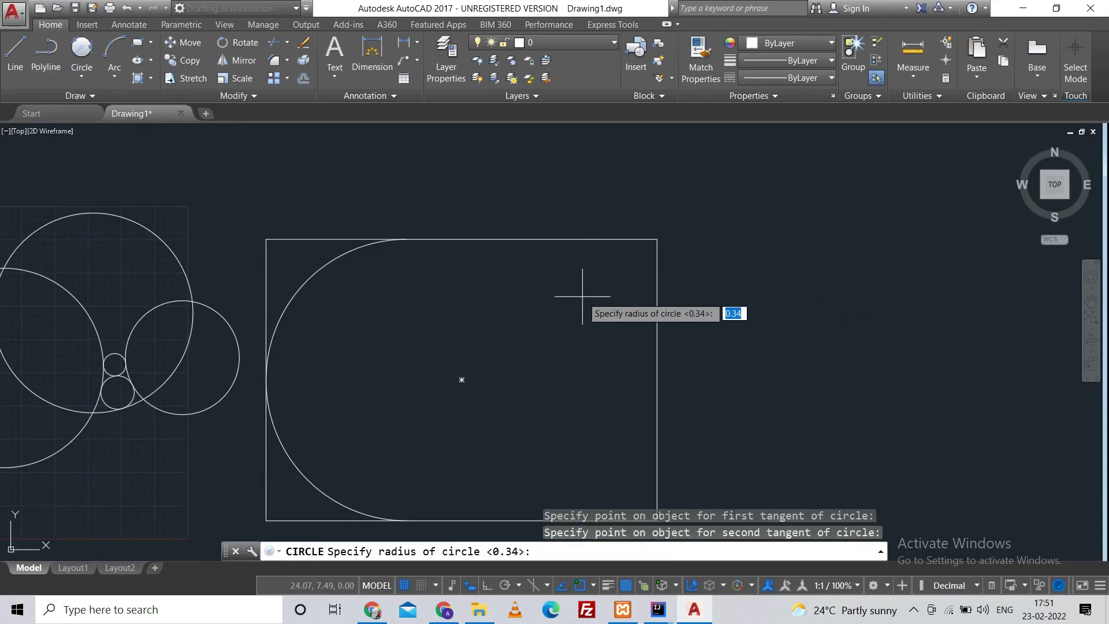
pyautogui.write('2')
pyautogui.press('Return')
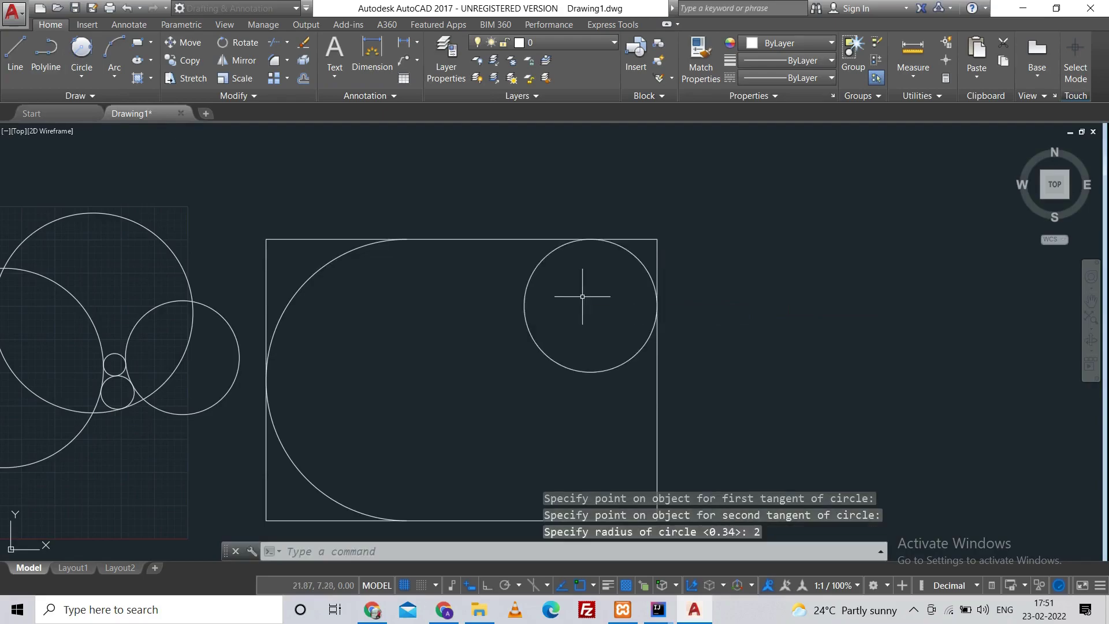
# - Trim the radius 2 circle and the rectangle's top-right corner to leave a rounded corner, using all objects as cutting edges
pyautogui.write('tr')
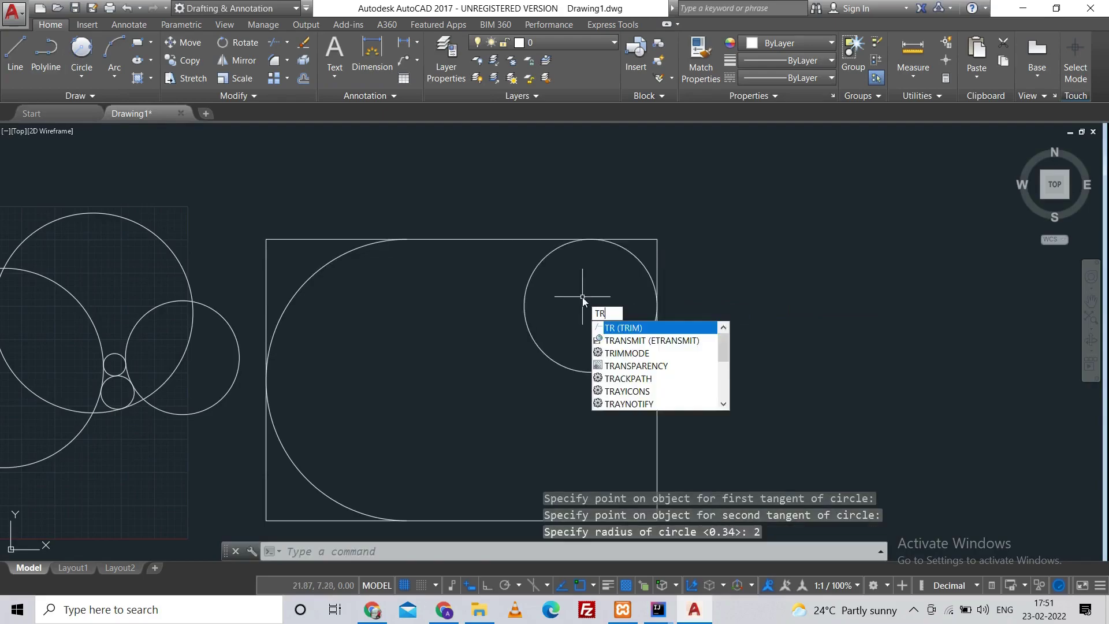
pyautogui.press('Return')
pyautogui.press('Return')
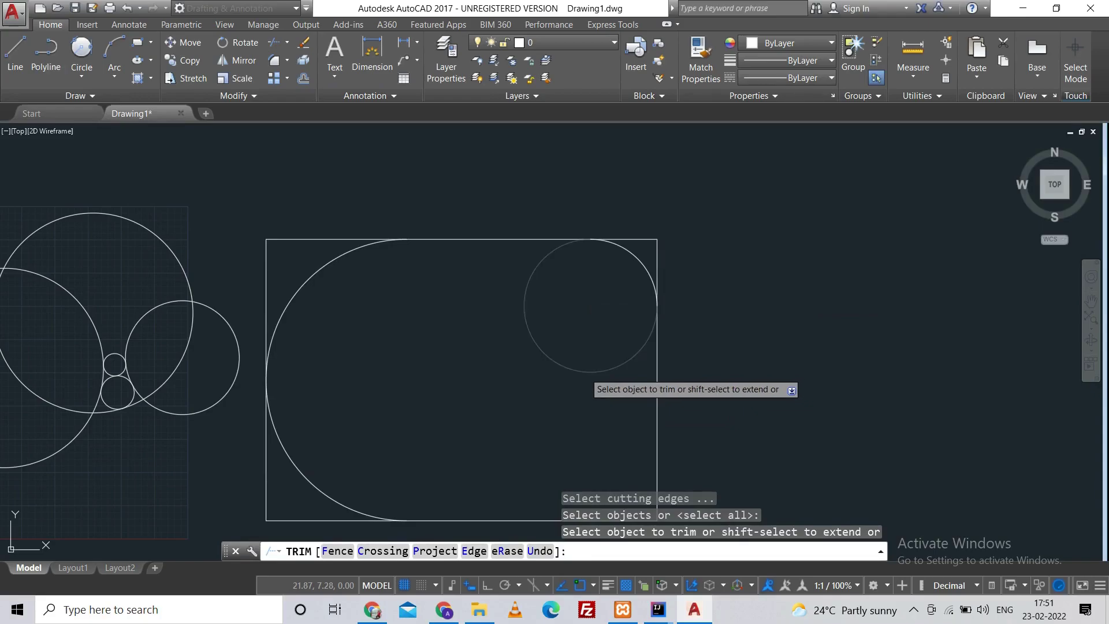
pyautogui.click(587, 370)
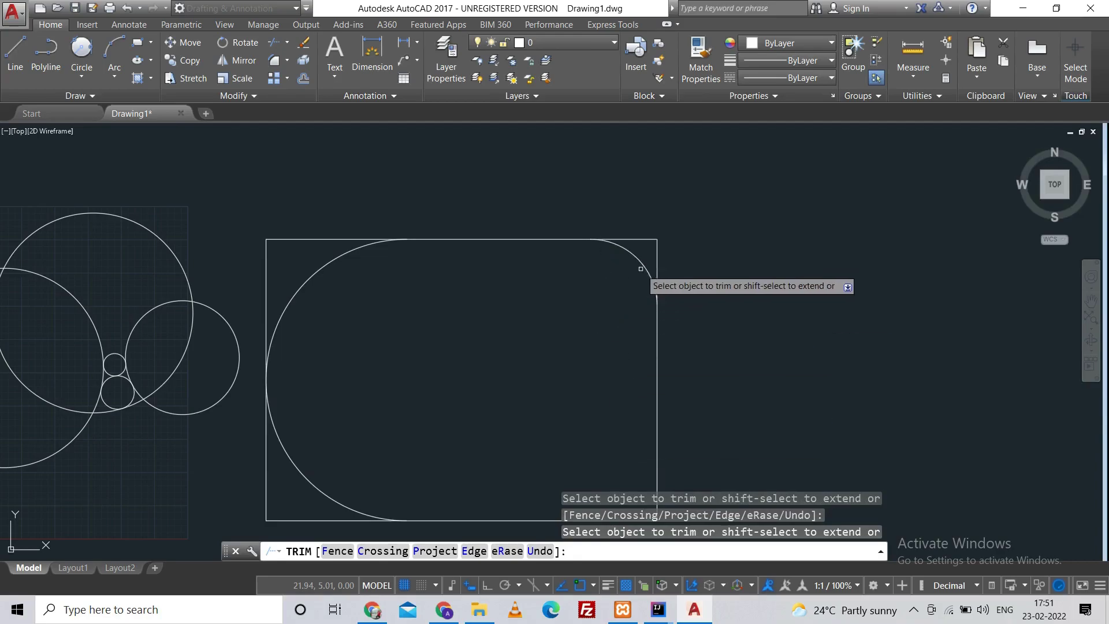
pyautogui.click(643, 241)
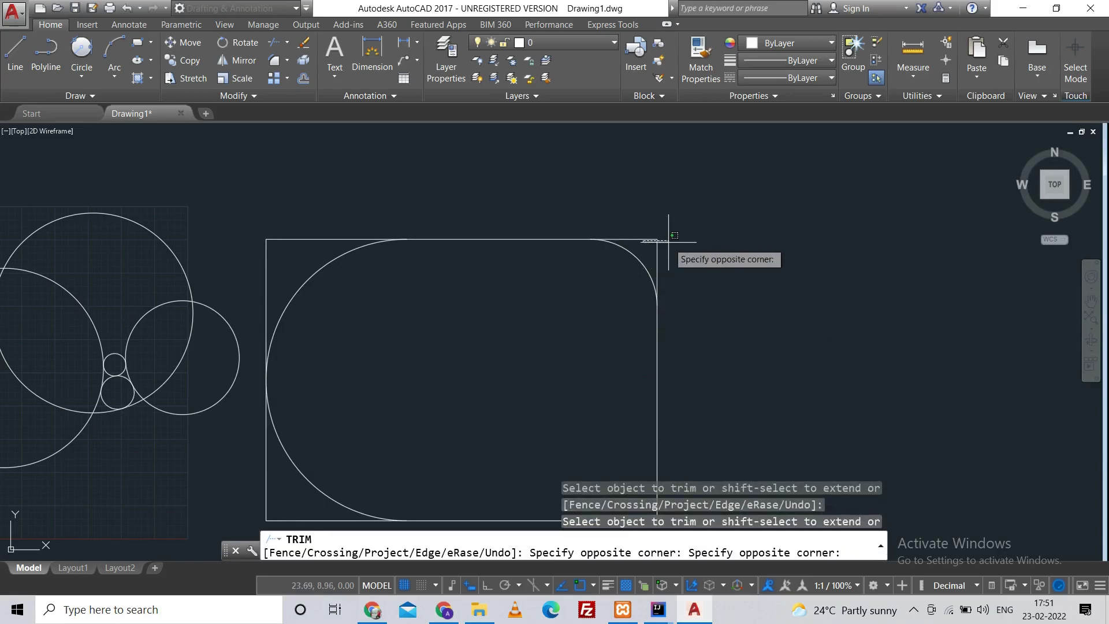
pyautogui.click(669, 242)
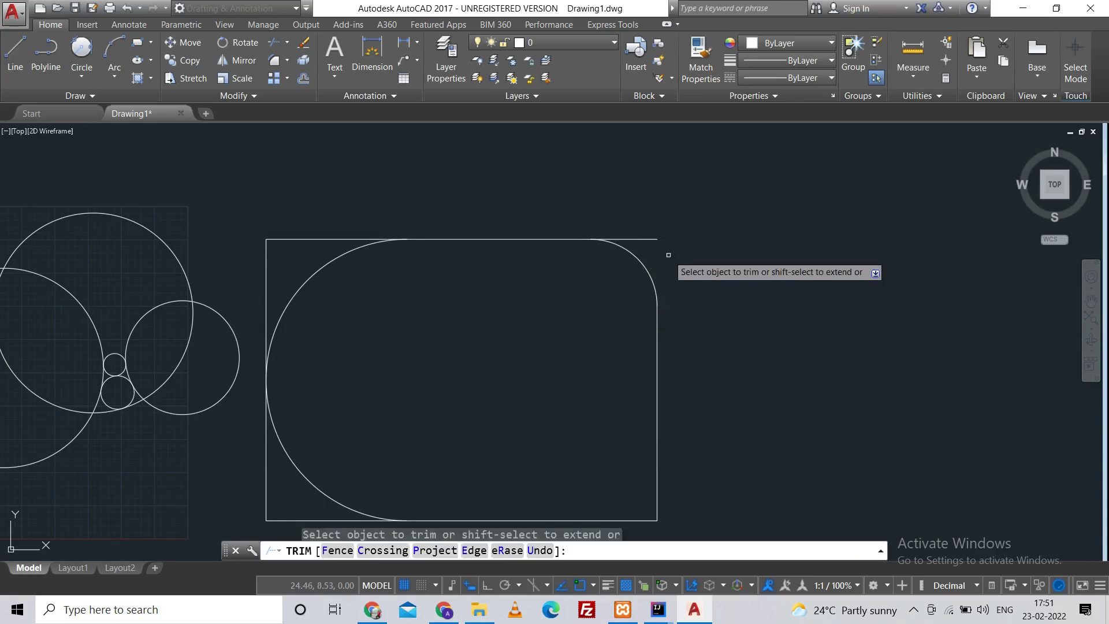
pyautogui.click(640, 238)
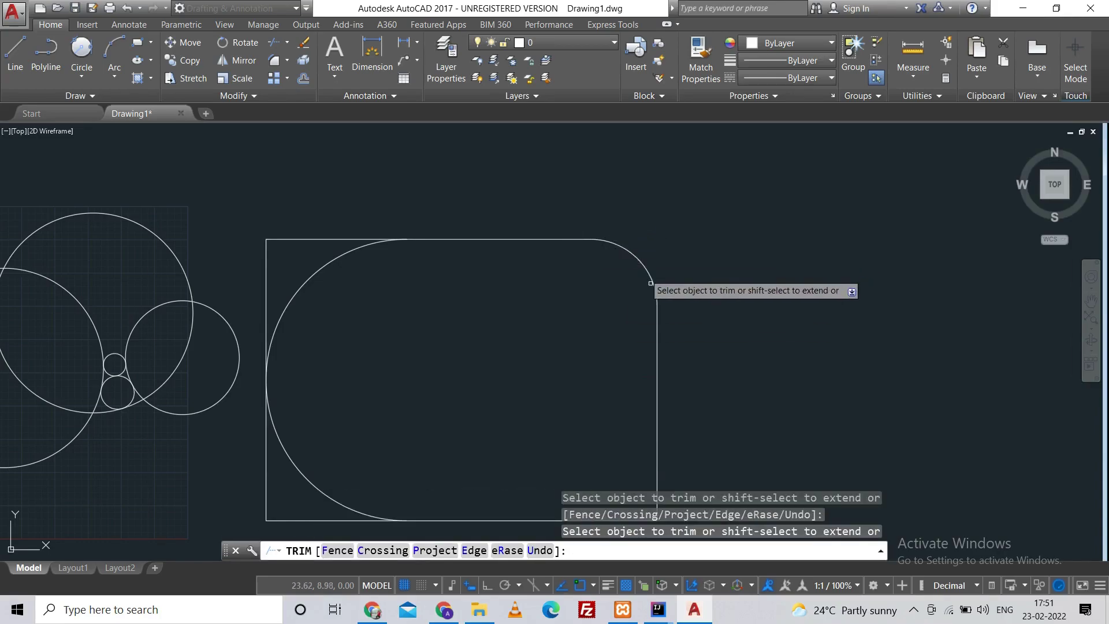
pyautogui.press('Escape')
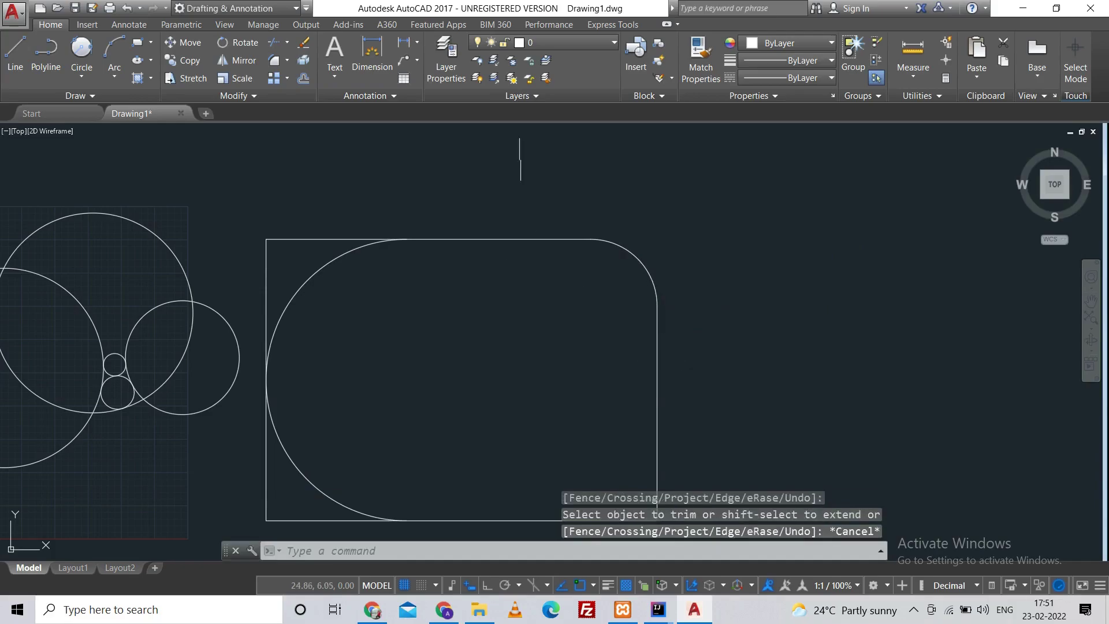
# - Add a radius dimension to the rounded corner arc, placed outside the rectangle above its top-right corner
pyautogui.click(418, 44)
pyautogui.click(384, 181)
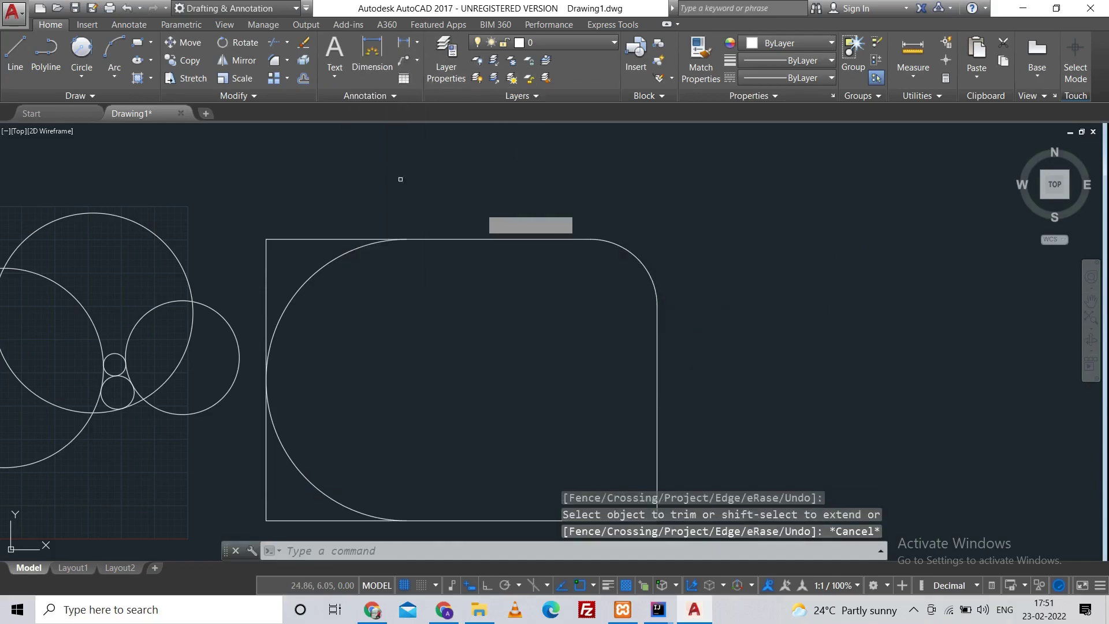
pyautogui.click(647, 264)
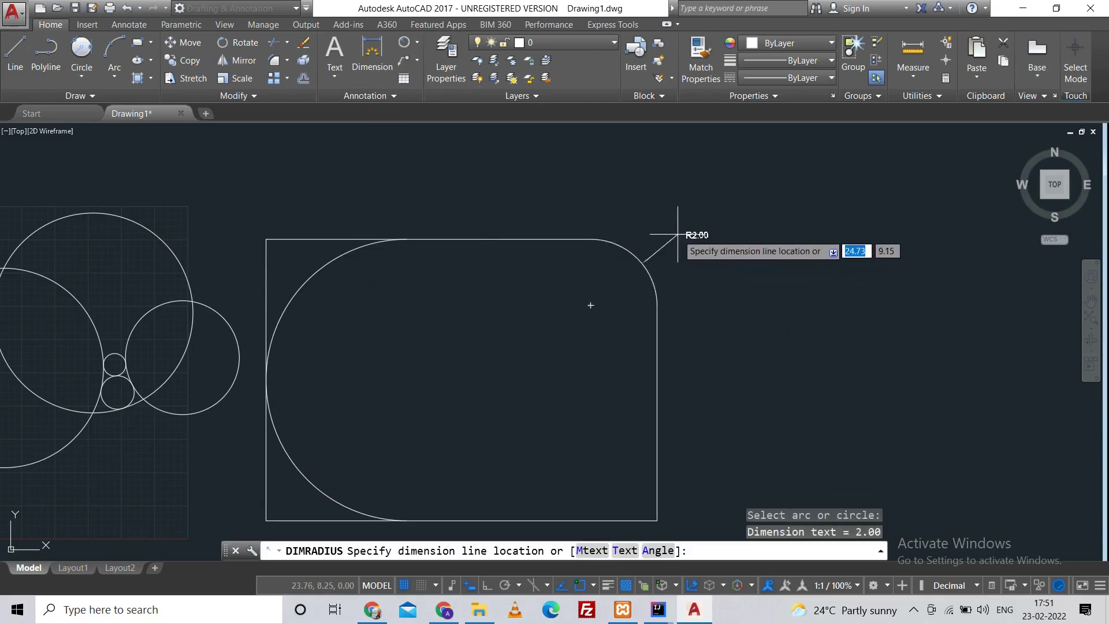
pyautogui.scroll(6, 684, 234)
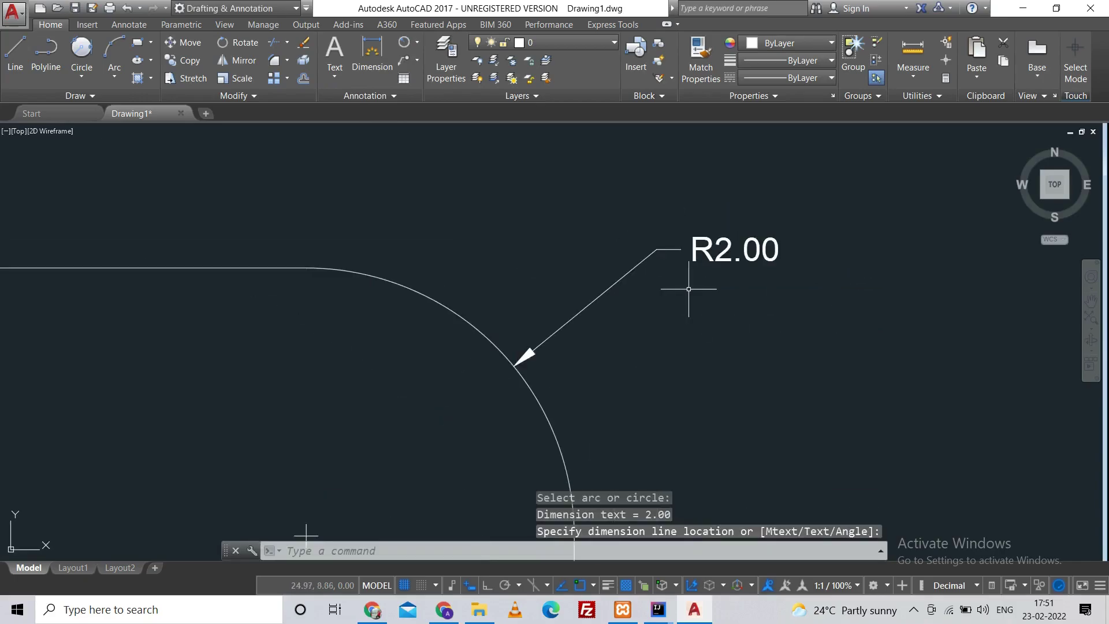
# - Add a diameter dimension to the same corner arc, placed above and to the left of the radius dimension
pyautogui.click(417, 43)
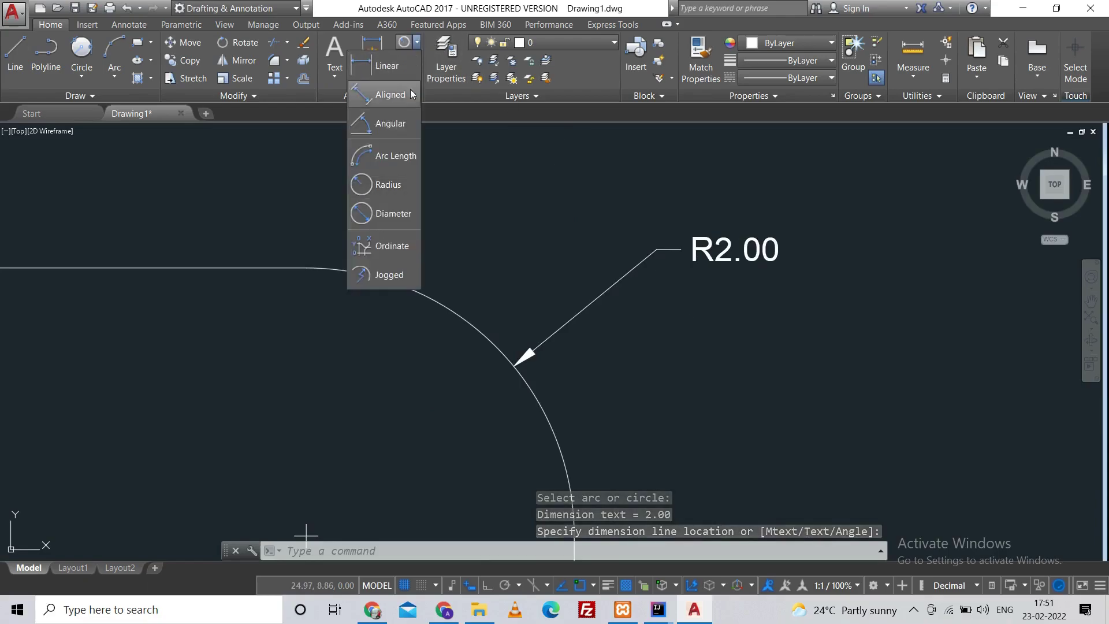
pyautogui.click(410, 211)
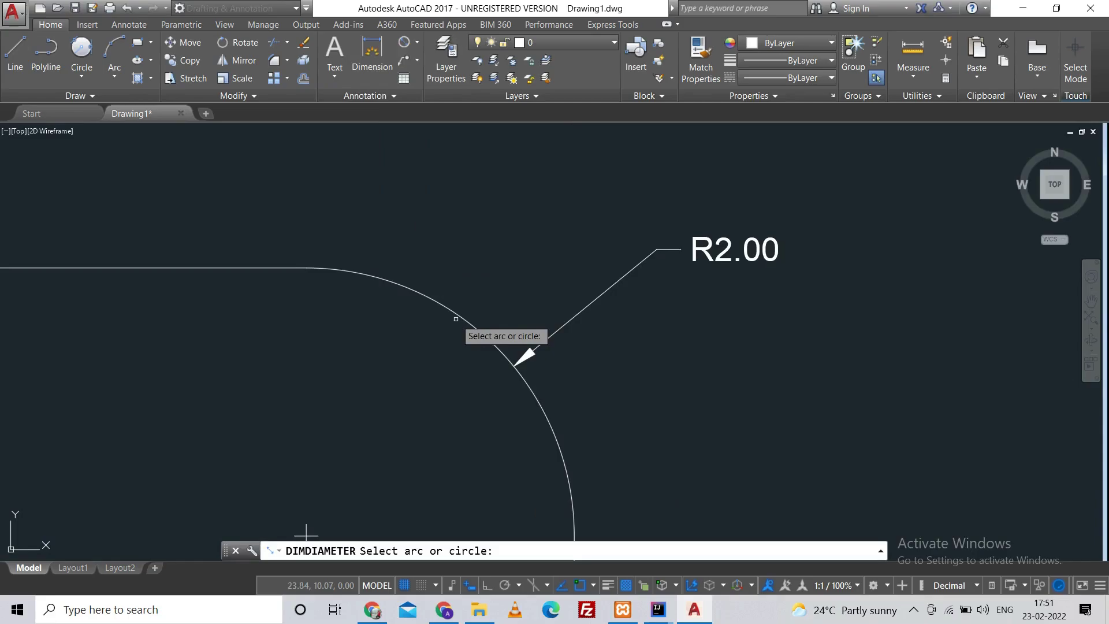
pyautogui.click(455, 319)
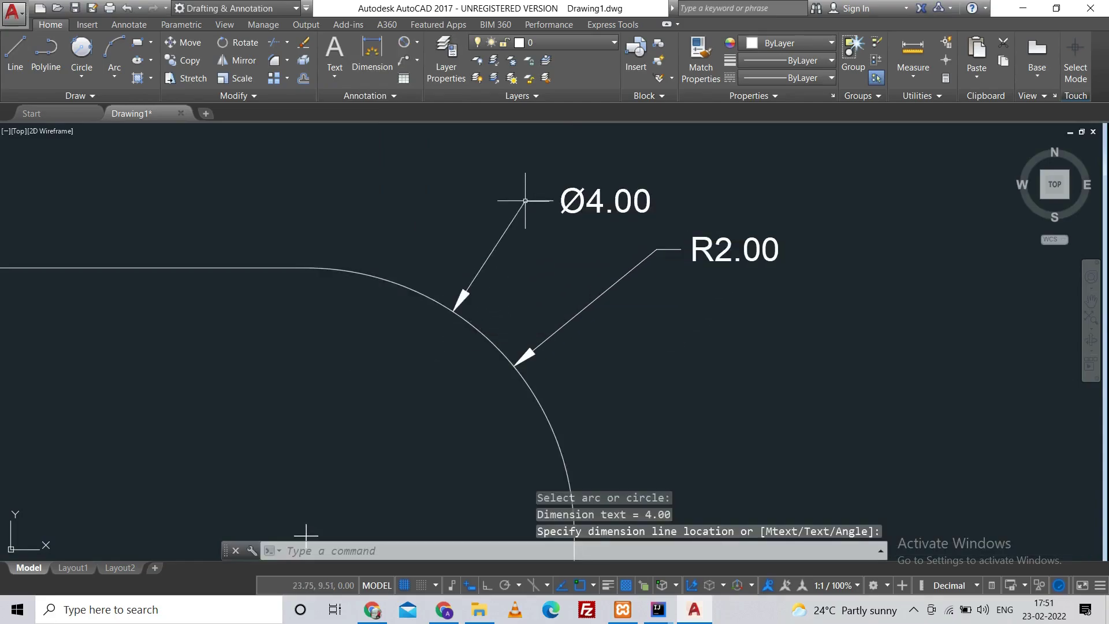
pyautogui.click(418, 43)
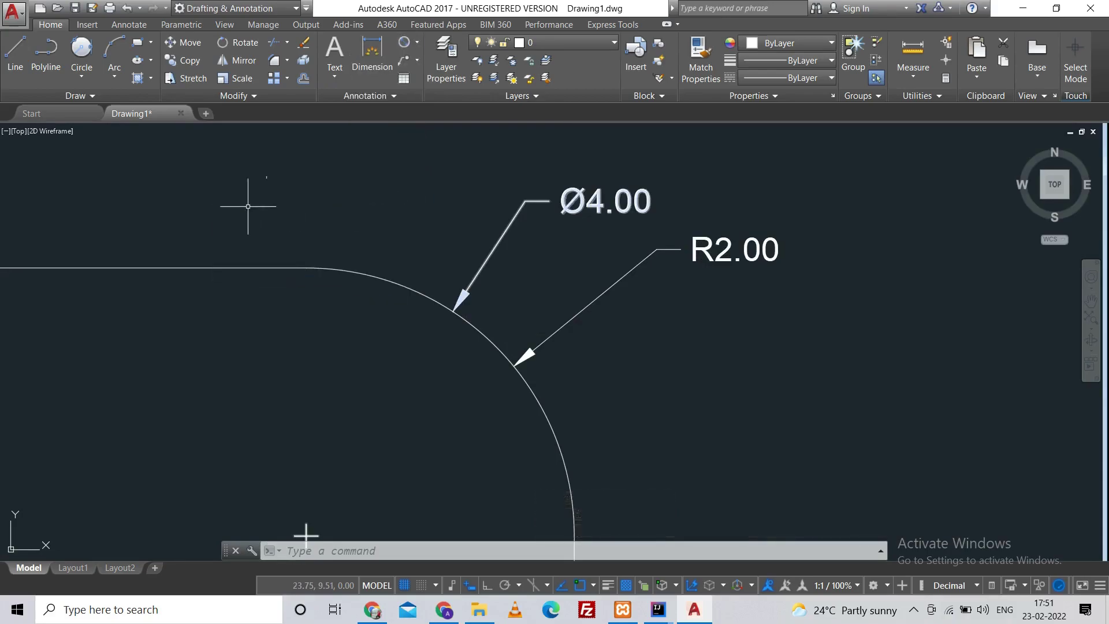
pyautogui.write('D')
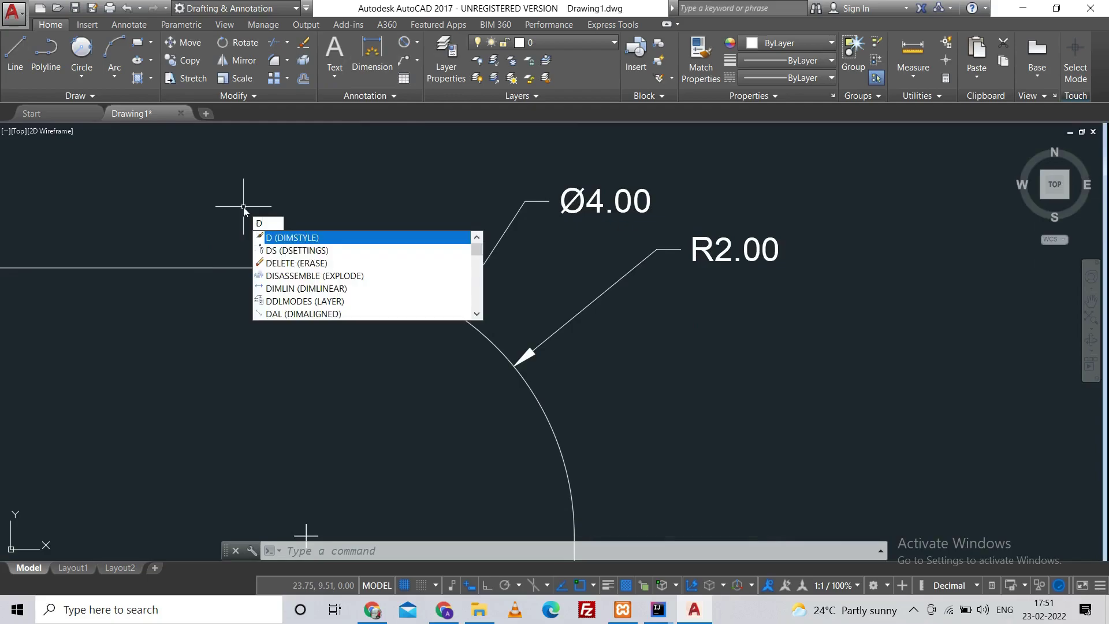
pyautogui.write('DI')
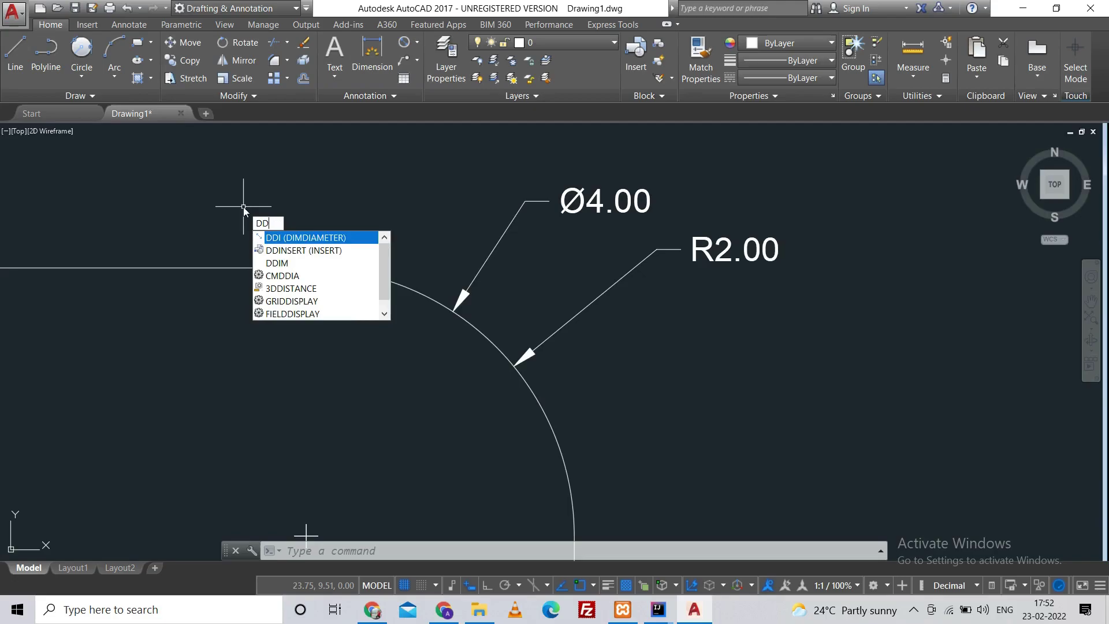
pyautogui.press('BackSpace')
pyautogui.write('RA')
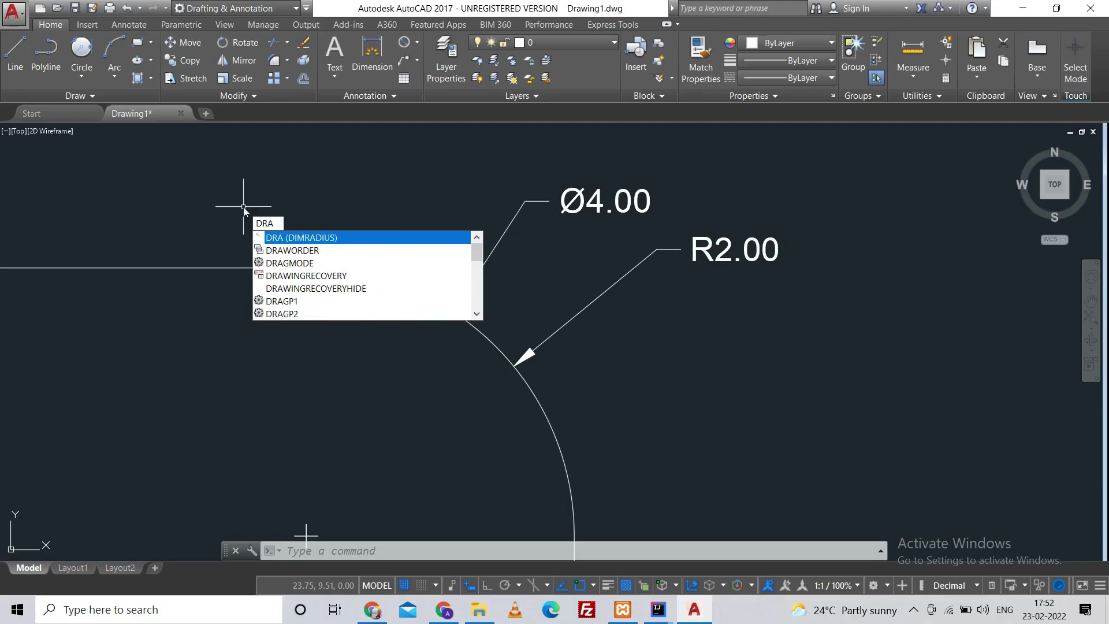
pyautogui.press('Escape')
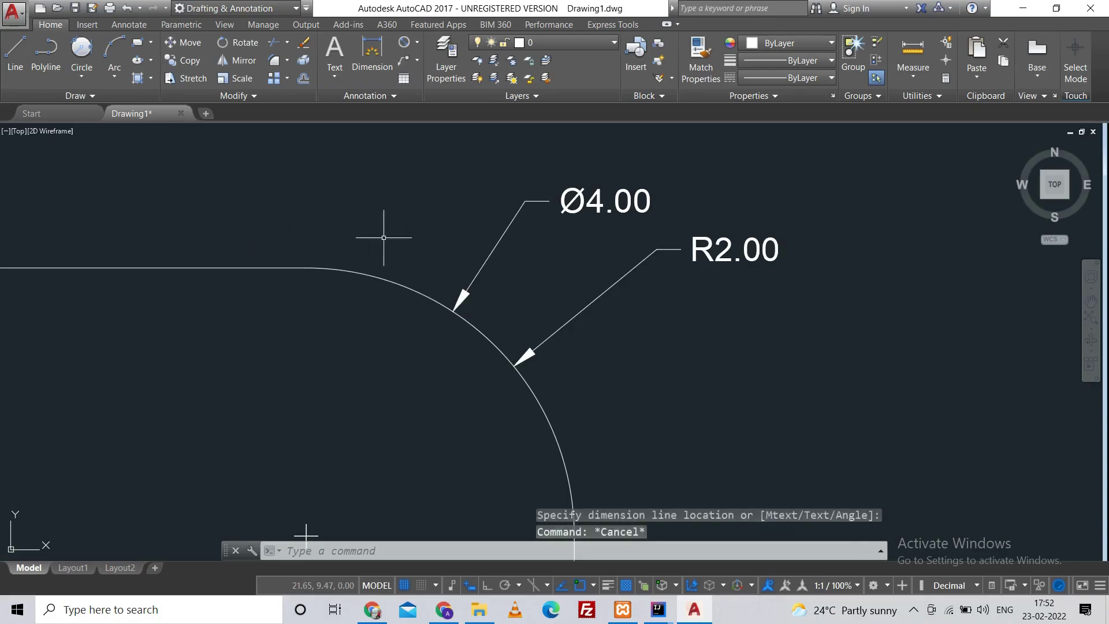
# - Erase all the circles, the trimmed rectangle and the dimensions from the drawing
pyautogui.scroll(-6, 396, 310)
pyautogui.scroll(1, 419, 378)
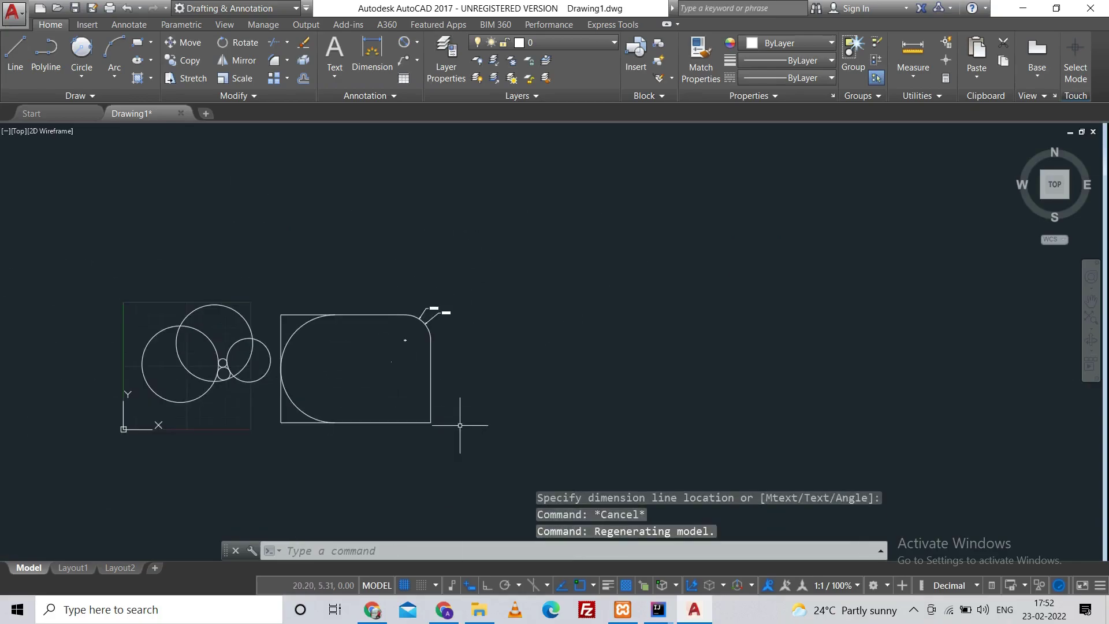
pyautogui.scroll(1, 462, 407)
pyautogui.moveTo(502, 393)
pyautogui.mouseDown()
pyautogui.moveTo(468, 402)
pyautogui.moveTo(175, 403)
pyautogui.moveTo(131, 288)
pyautogui.moveTo(227, 218)
pyautogui.moveTo(490, 225)
pyautogui.mouseUp()
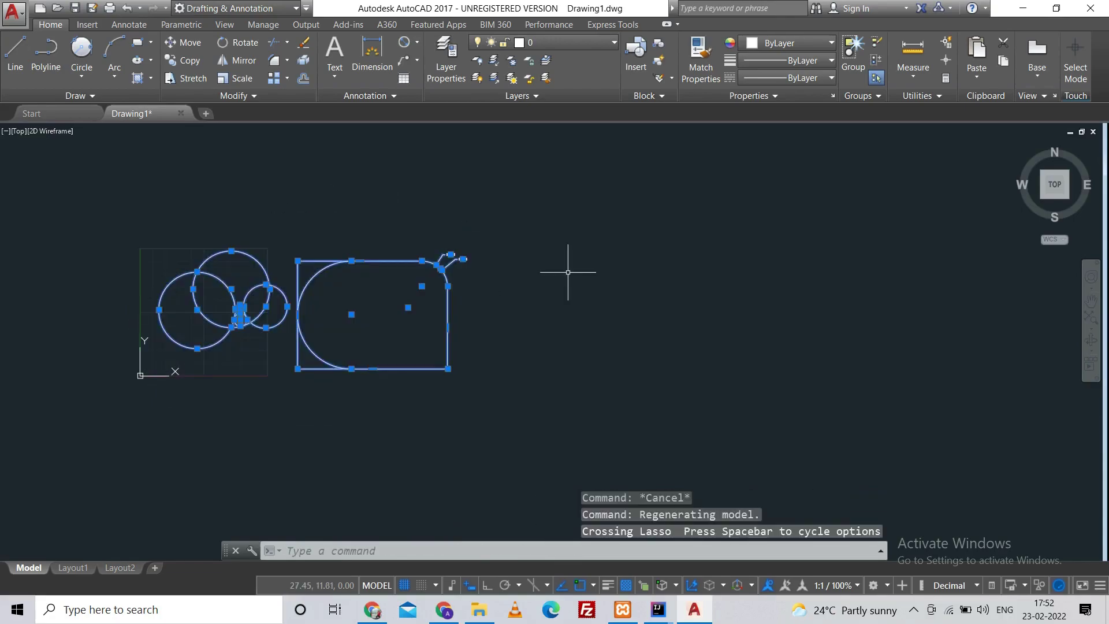
pyautogui.press('Delete')
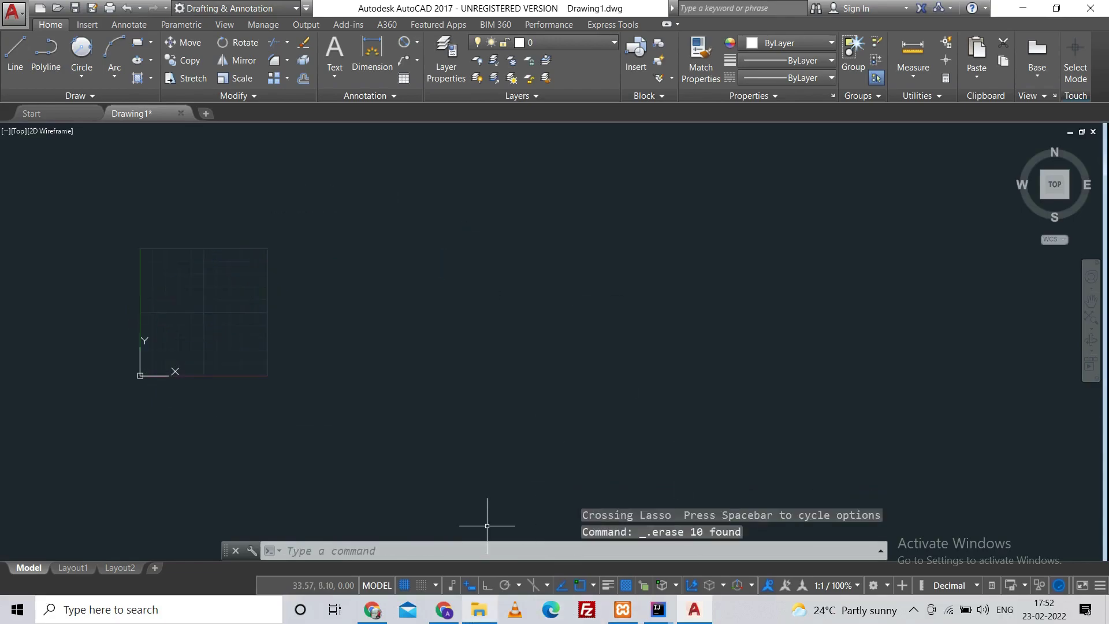
pyautogui.moveTo(478, 609)
pyautogui.click(515, 575)
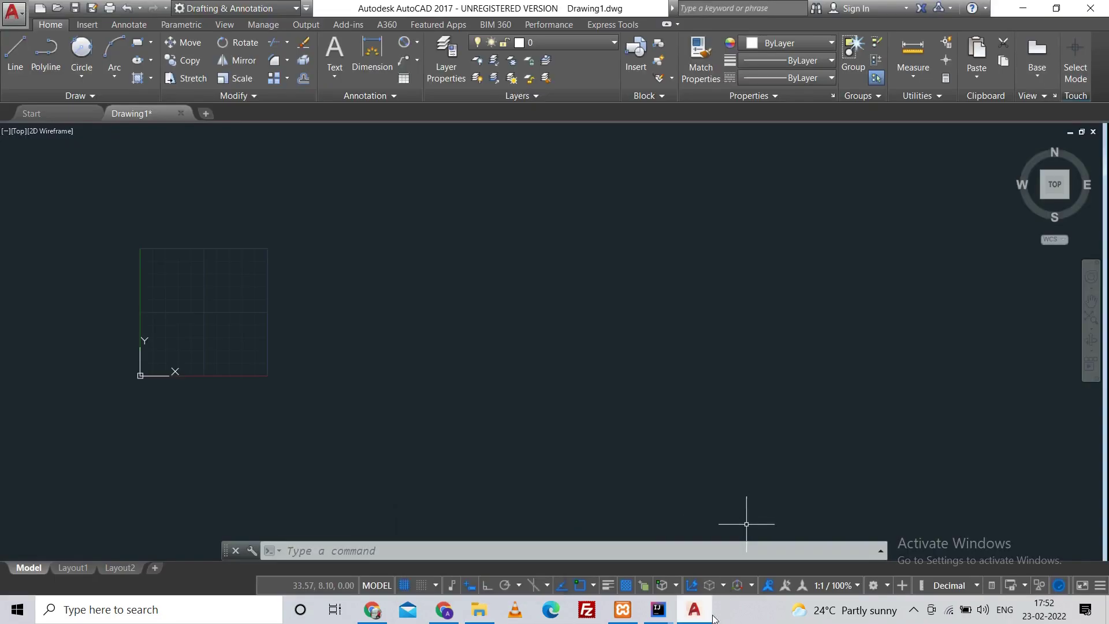
pyautogui.moveTo(714, 618)
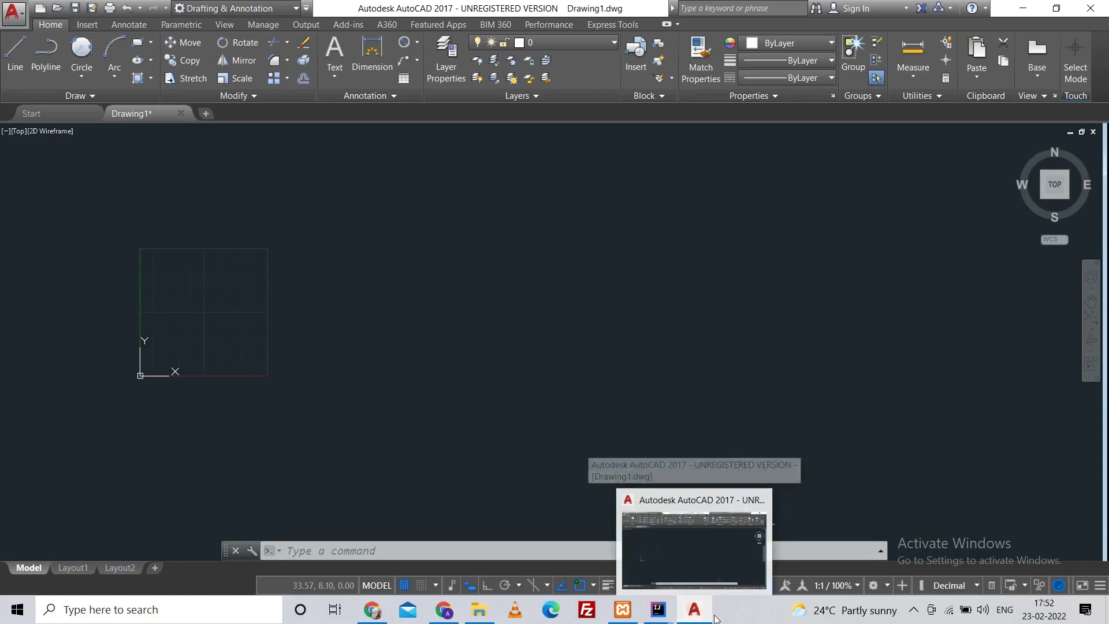
pyautogui.click(715, 618)
pyautogui.moveTo(701, 603)
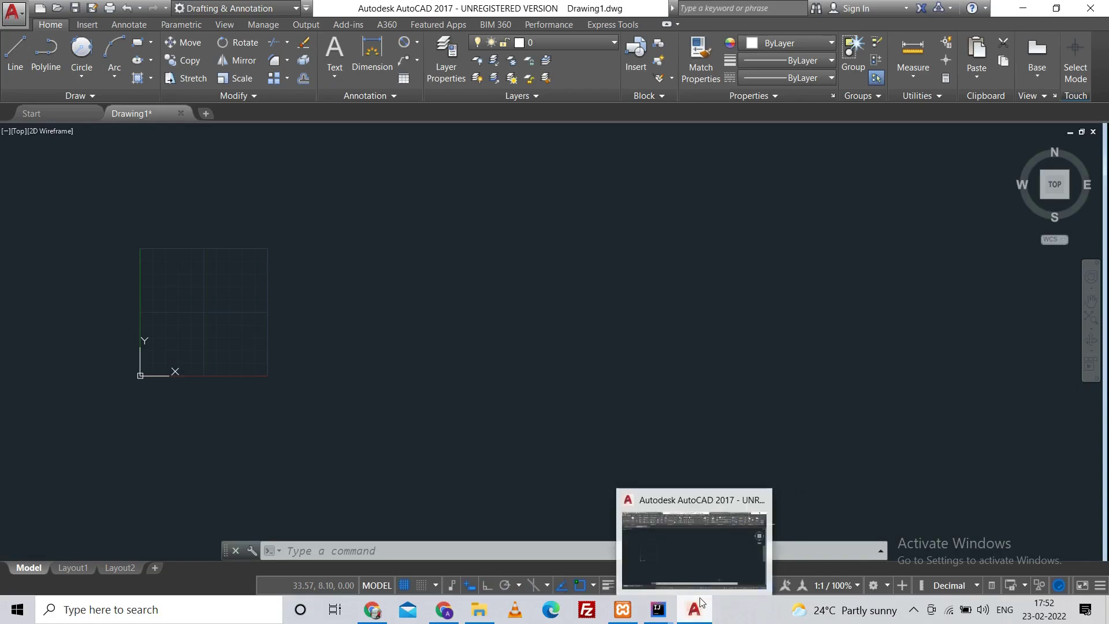
pyautogui.click(933, 540)
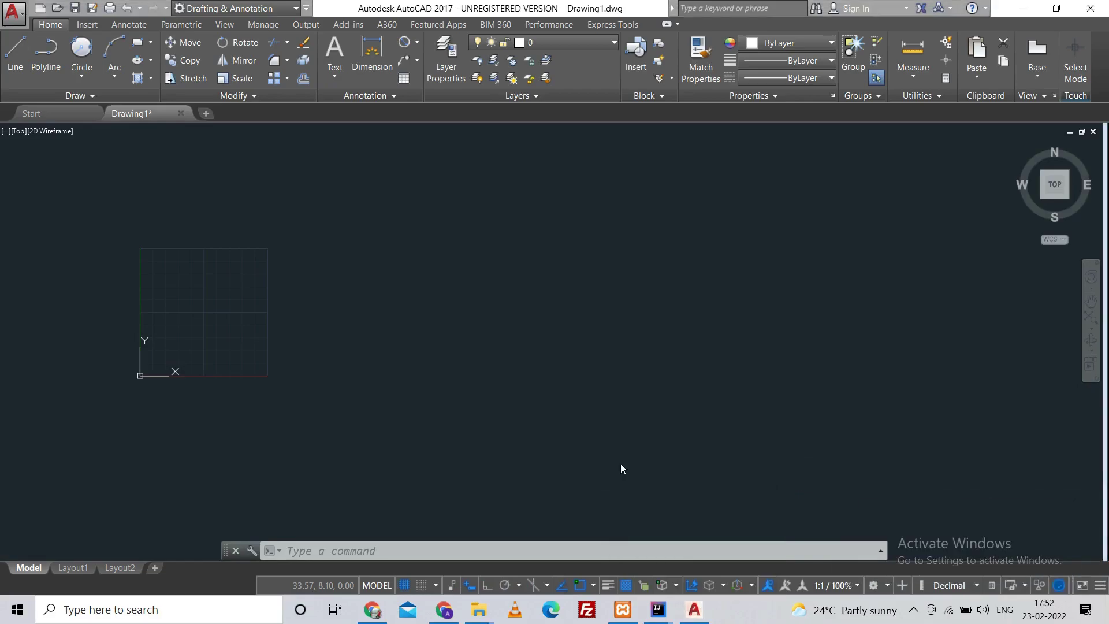
# - Switch to File Explorer, open the image DSC_0006 from drive H's Drawings folder, and examine the exercise sketches Drawing No. 23 and 24 in Photos
pyautogui.click(691, 182)
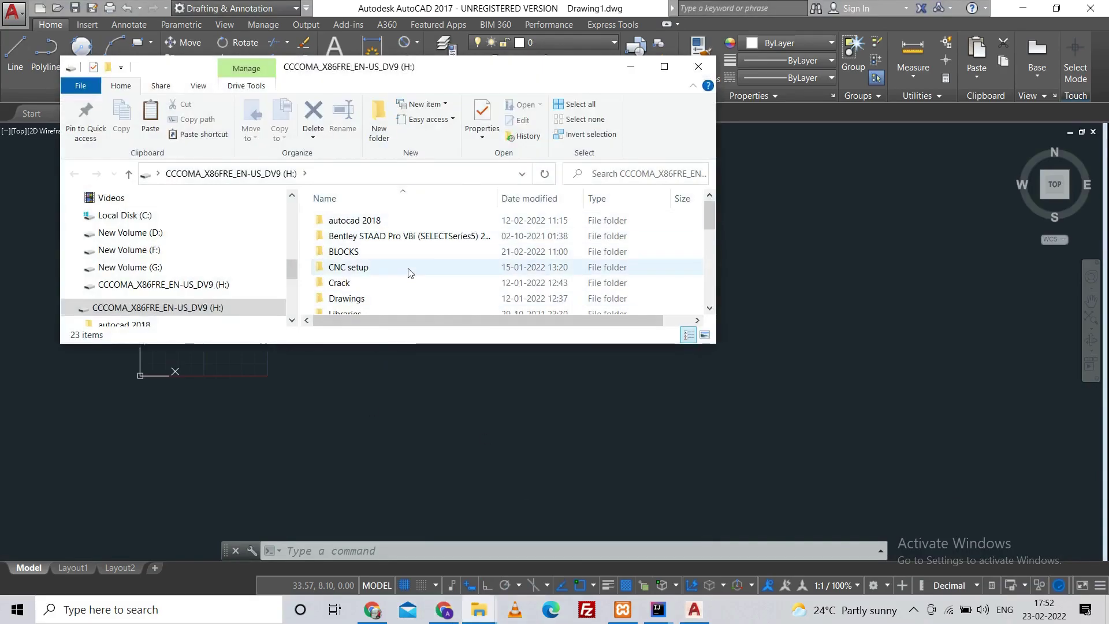
pyautogui.doubleClick(359, 299)
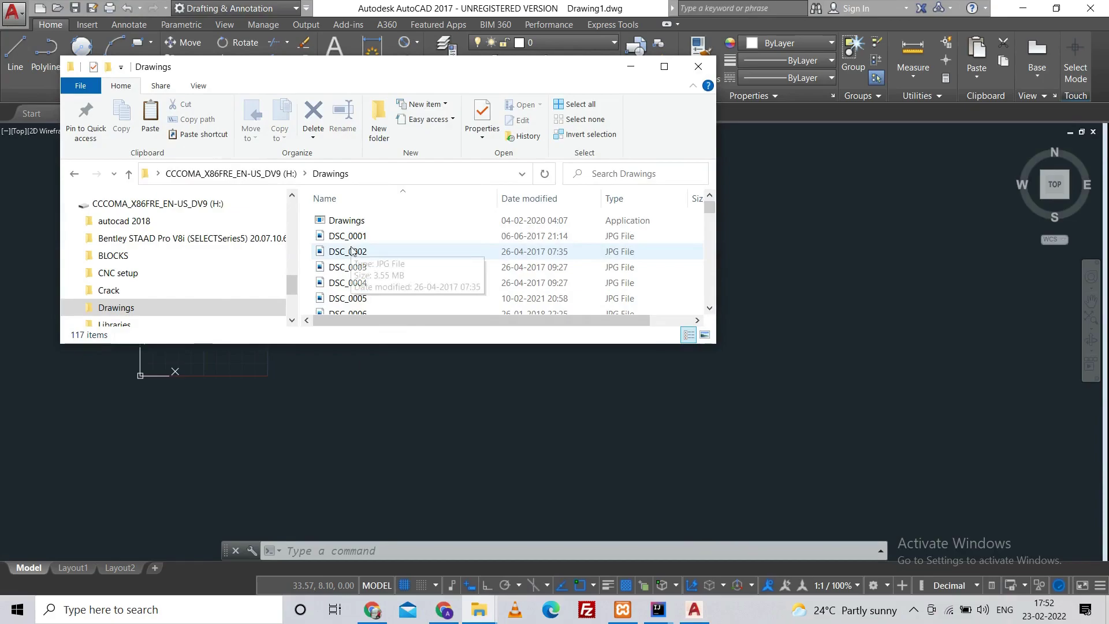
pyautogui.click(351, 300)
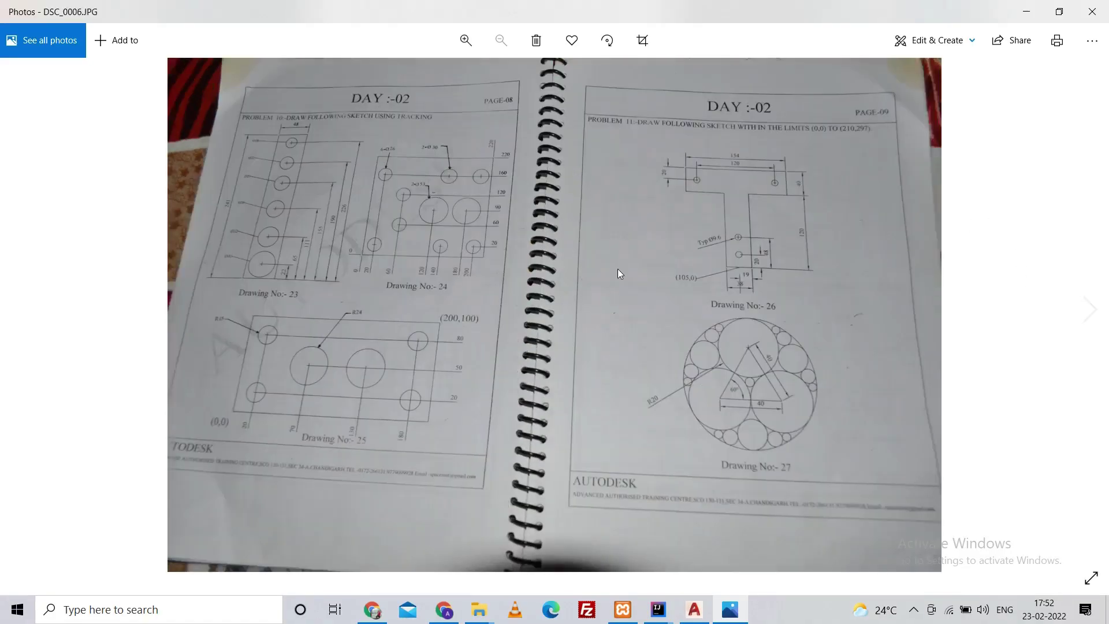
pyautogui.keyDown('ctrl'); pyautogui.scroll(2, 345, 196); pyautogui.keyUp('ctrl')
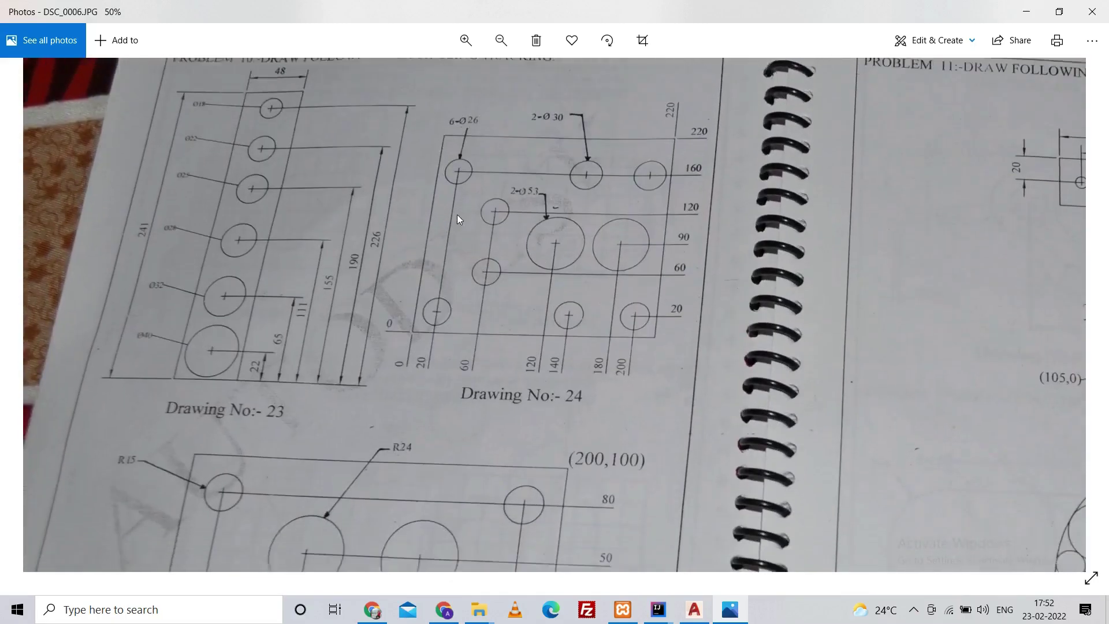
pyautogui.moveTo(456, 214); pyautogui.dragTo(456, 179)
pyautogui.keyDown('ctrl'); pyautogui.scroll(-3, 438, 220); pyautogui.keyUp('ctrl')
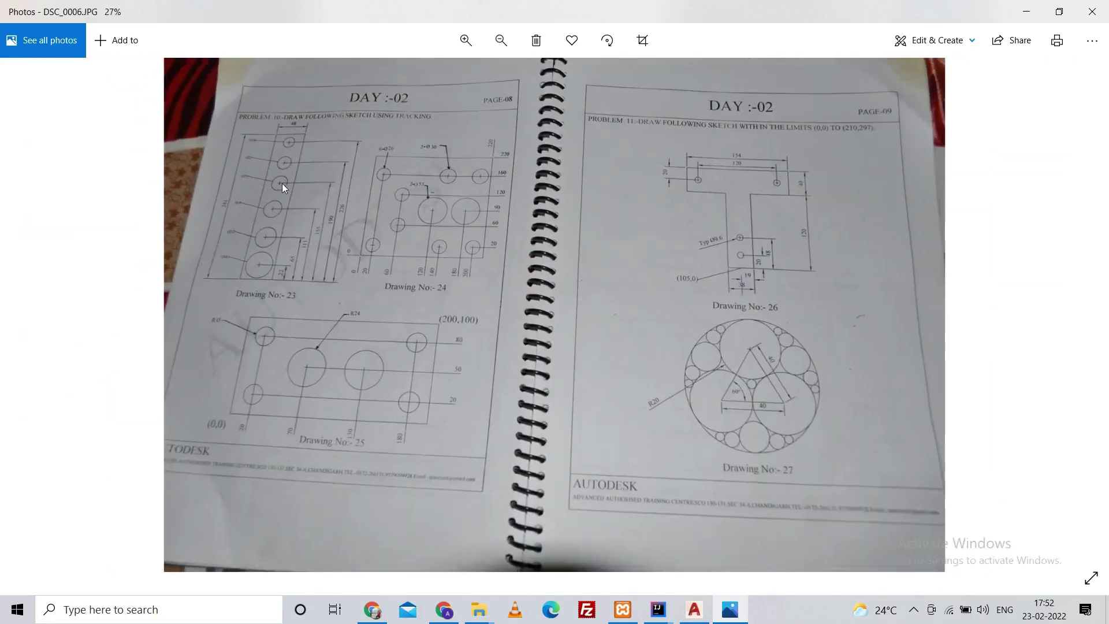
# - Examine the photographed exercise sketches, Drawing No. 23 to 27, and read the outline, circle and height dimensions of Drawing No. 23
pyautogui.keyDown('ctrl'); pyautogui.scroll(2, 282, 182); pyautogui.keyUp('ctrl')
pyautogui.keyDown('ctrl'); pyautogui.scroll(2, 282, 183); pyautogui.keyUp('ctrl')
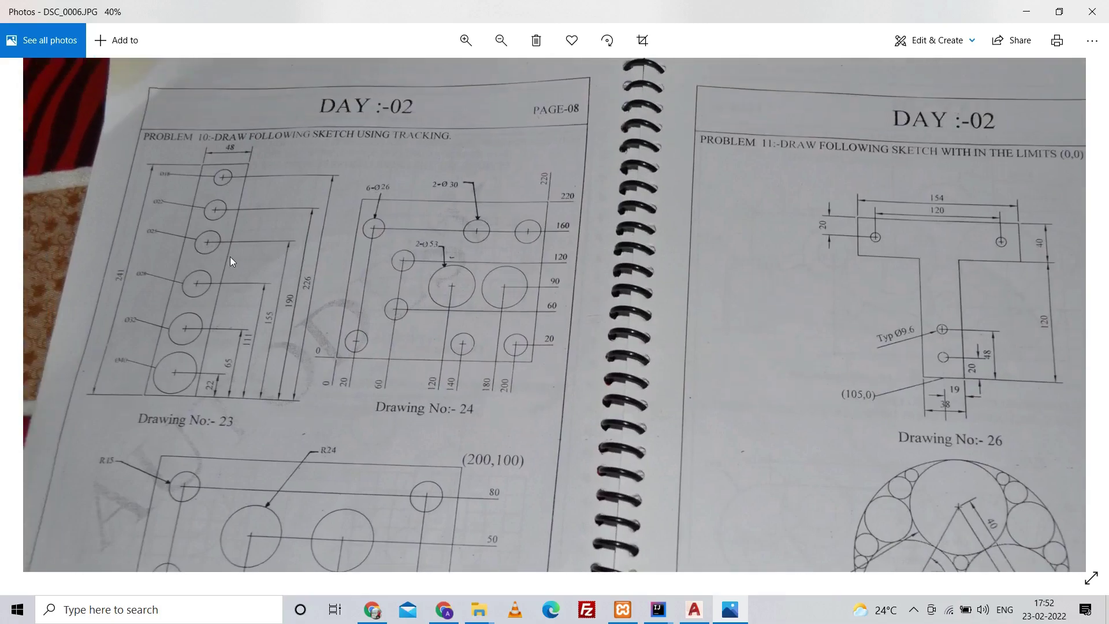
pyautogui.scroll(-5, 380, 259)
pyautogui.hscroll(3, 412, 175)
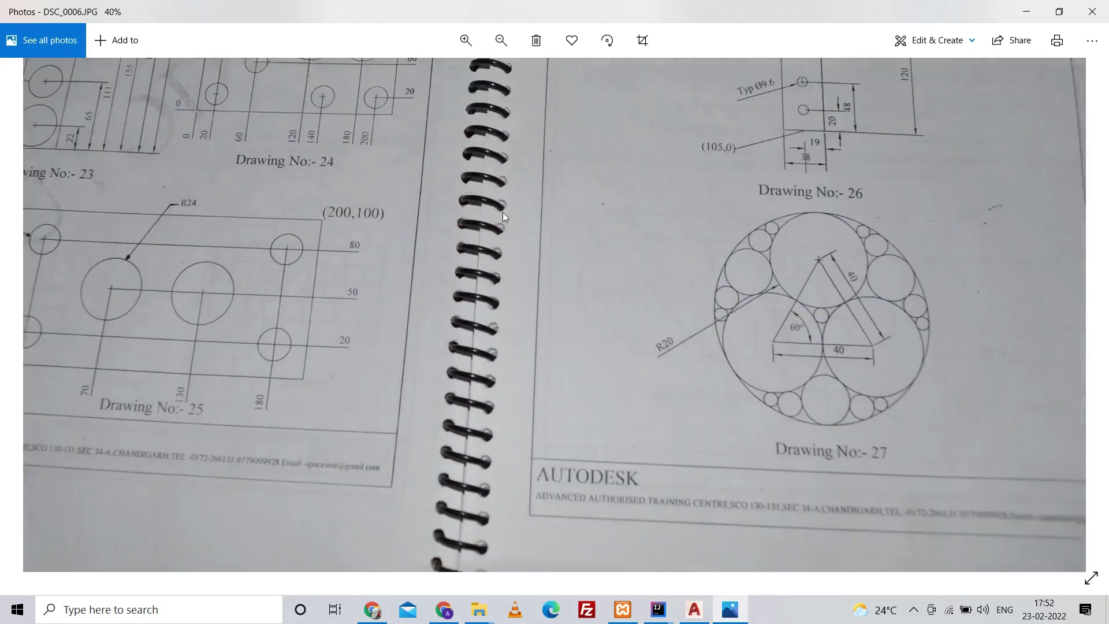
pyautogui.moveTo(317, 156); pyautogui.dragTo(776, 484)
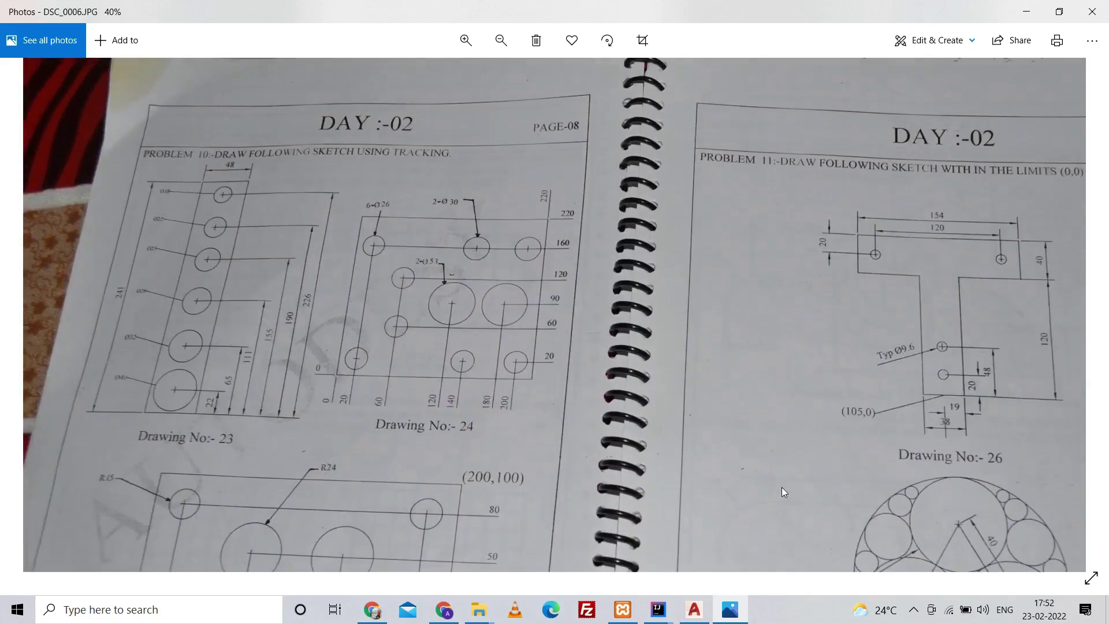
pyautogui.keyDown('ctrl'); pyautogui.scroll(3, 197, 318); pyautogui.keyUp('ctrl')
pyautogui.moveTo(198, 318); pyautogui.dragTo(317, 340)
pyautogui.scroll(1, 326, 304)
pyautogui.keyDown('ctrl'); pyautogui.scroll(-2, 327, 347); pyautogui.keyUp('ctrl')
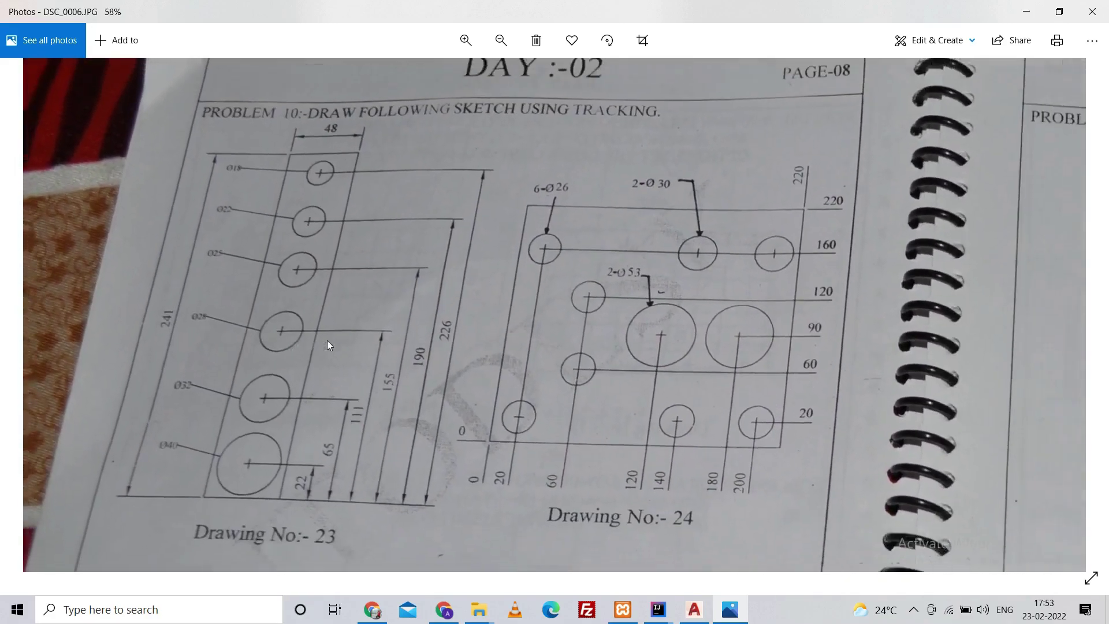
pyautogui.scroll(1, 359, 336)
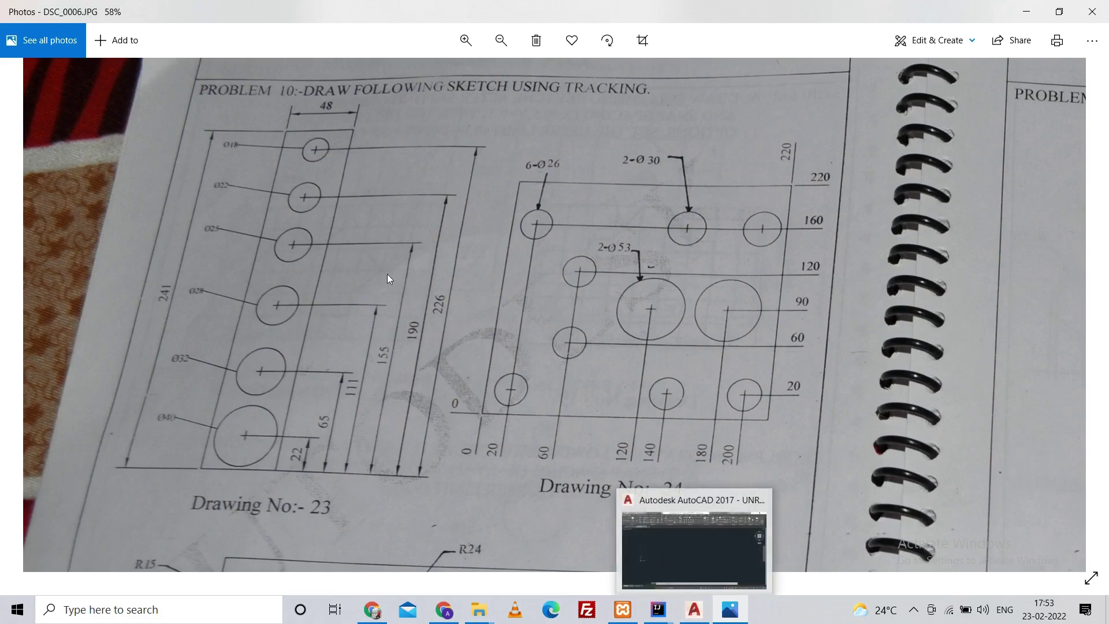
# - Switch to AutoCAD and draw a horizontal line 48 units long with Ortho on as the base of Drawing No. 23
pyautogui.click(694, 610)
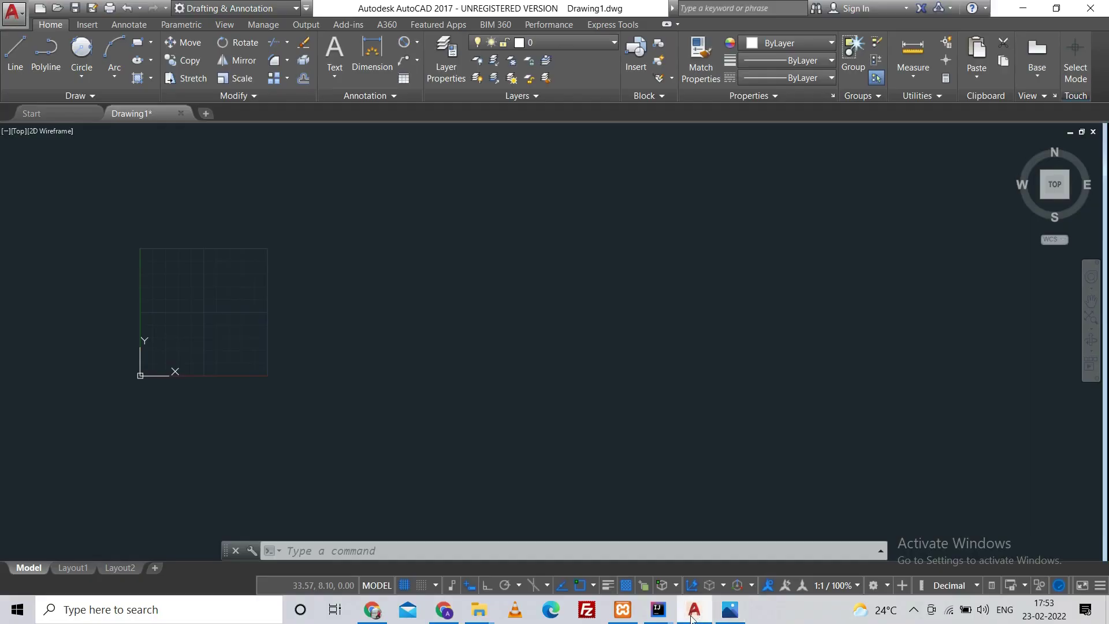
pyautogui.click(15, 55)
pyautogui.scroll(2, 383, 346)
pyautogui.click(377, 400)
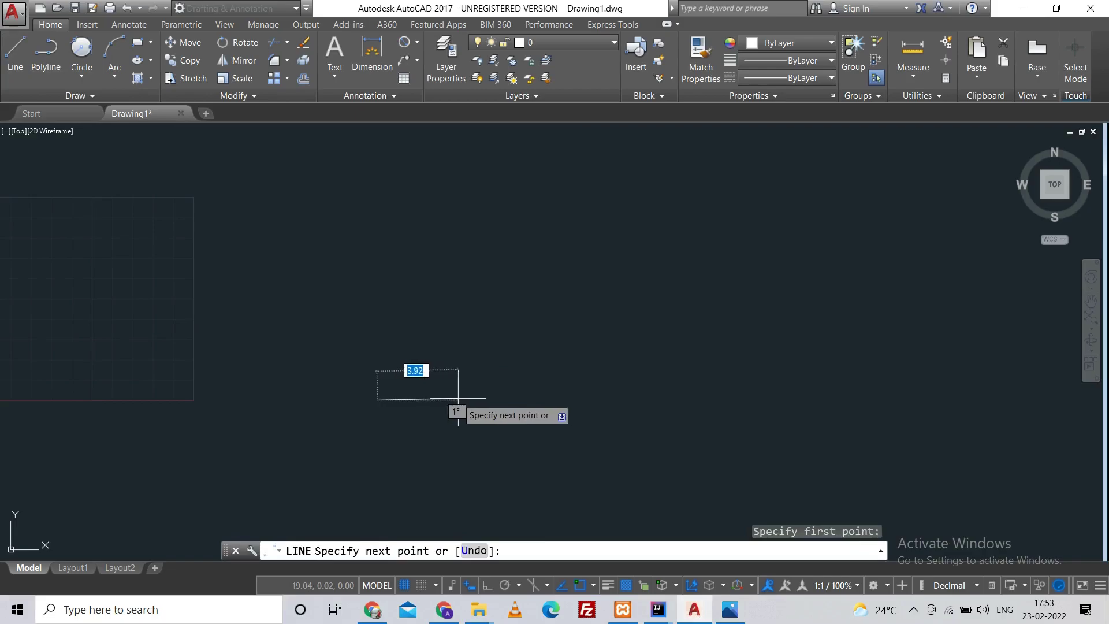
pyautogui.click(486, 585)
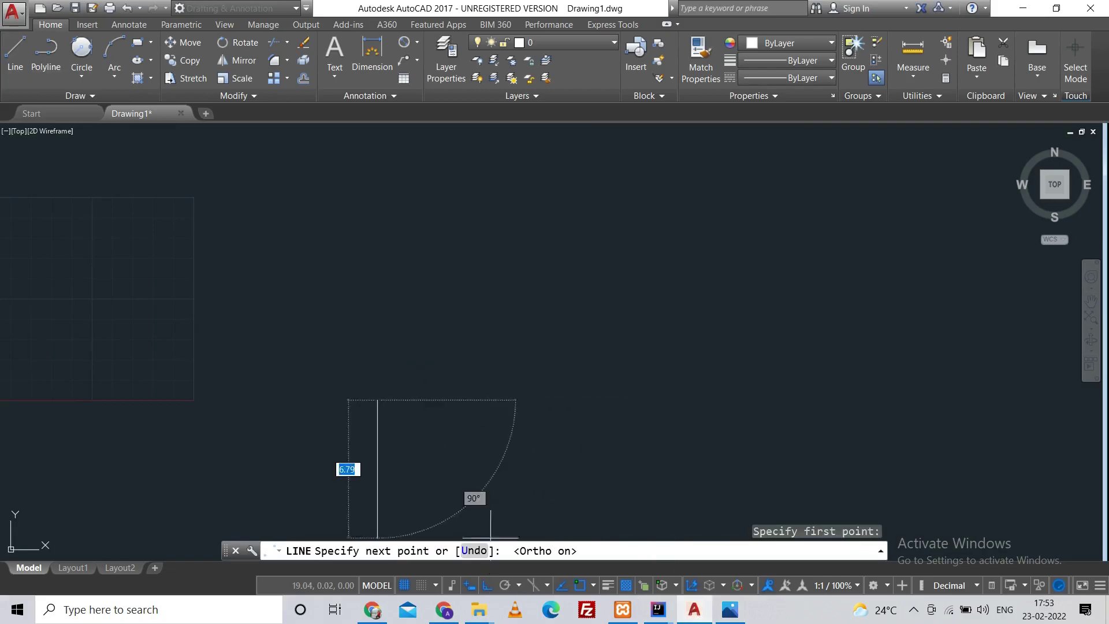
pyautogui.write('48')
pyautogui.press('Return')
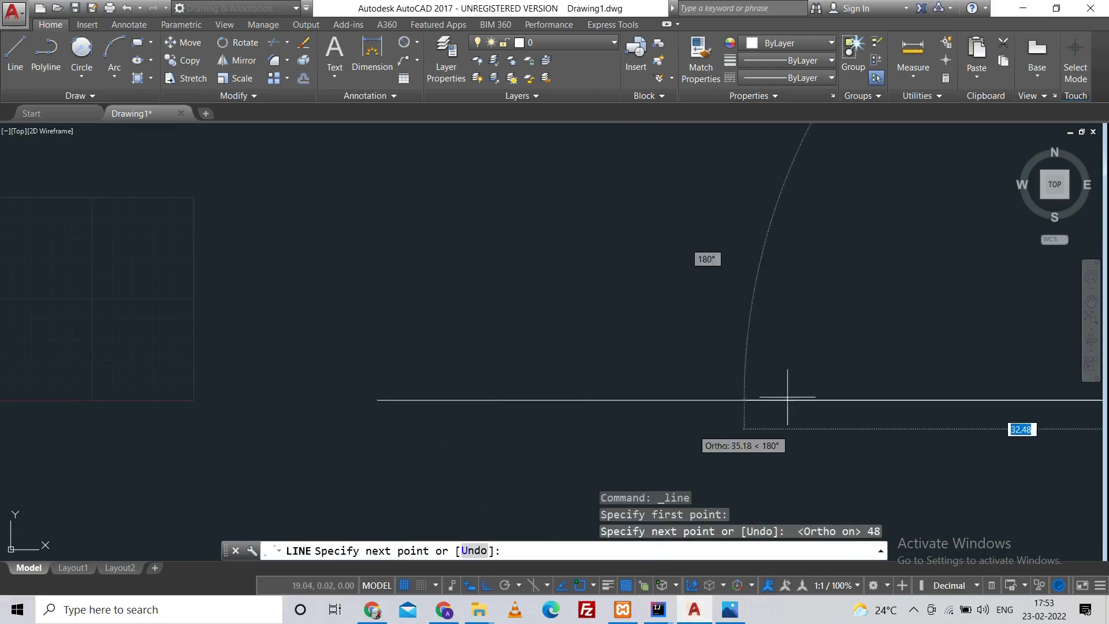
# - Complete the rectangular outline with a 241-unit line up, a 48-unit line back across and a 241-unit line down
pyautogui.scroll(-6, 725, 344)
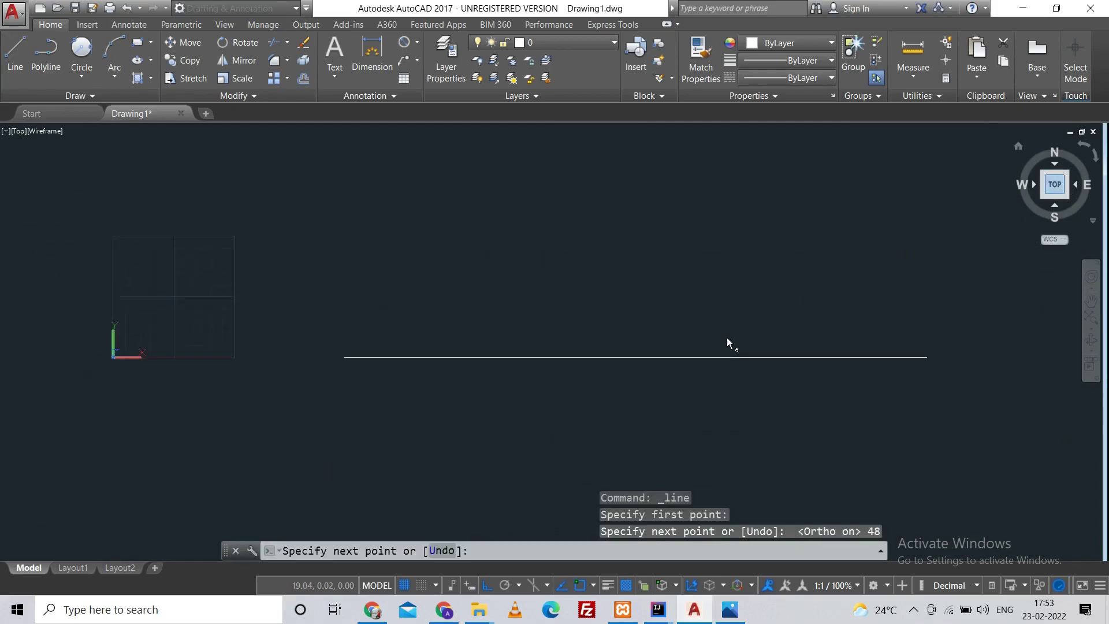
pyautogui.write('241')
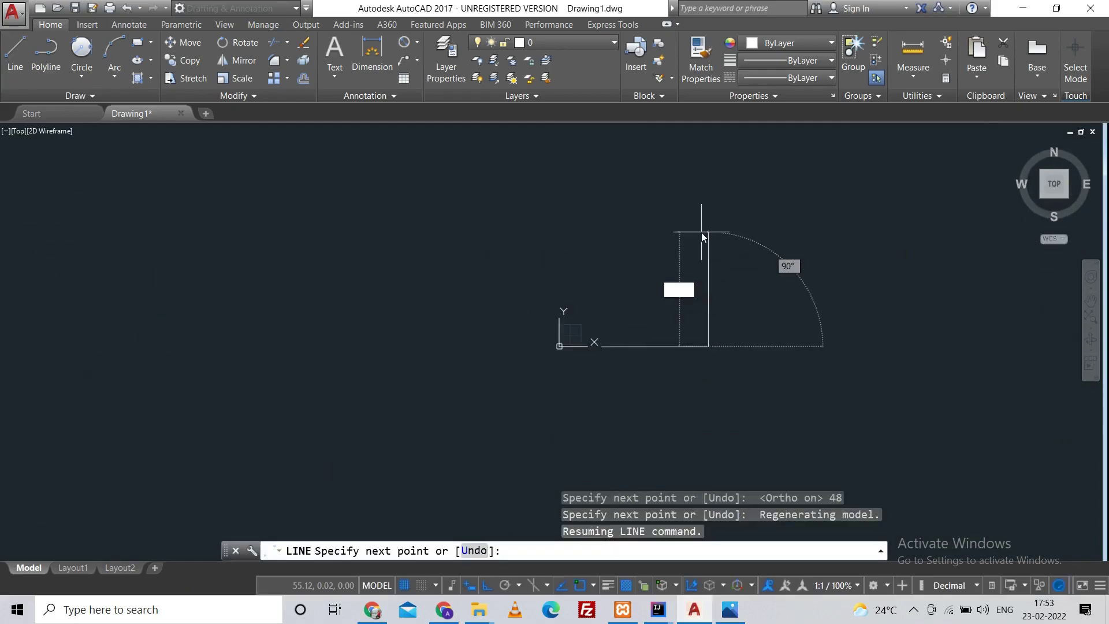
pyautogui.press('Return')
pyautogui.scroll(-3, 839, 314)
pyautogui.write('48')
pyautogui.press('Return')
pyautogui.write('241')
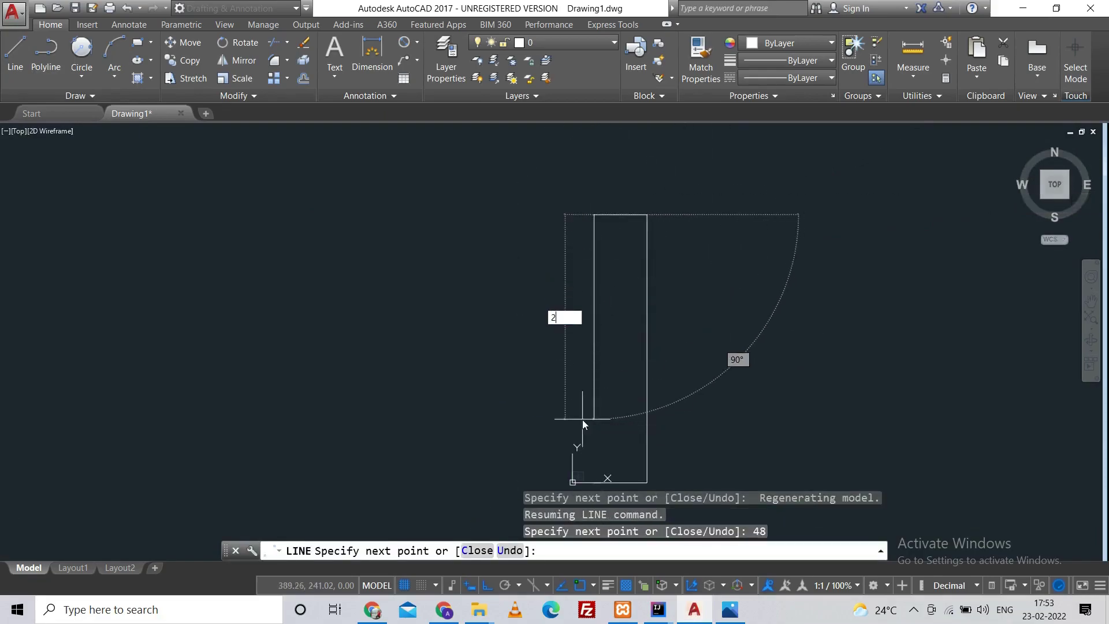
pyautogui.press('Return')
pyautogui.press('Return')
pyautogui.moveTo(667, 452); pyautogui.dragTo(475, 370, button='middle')
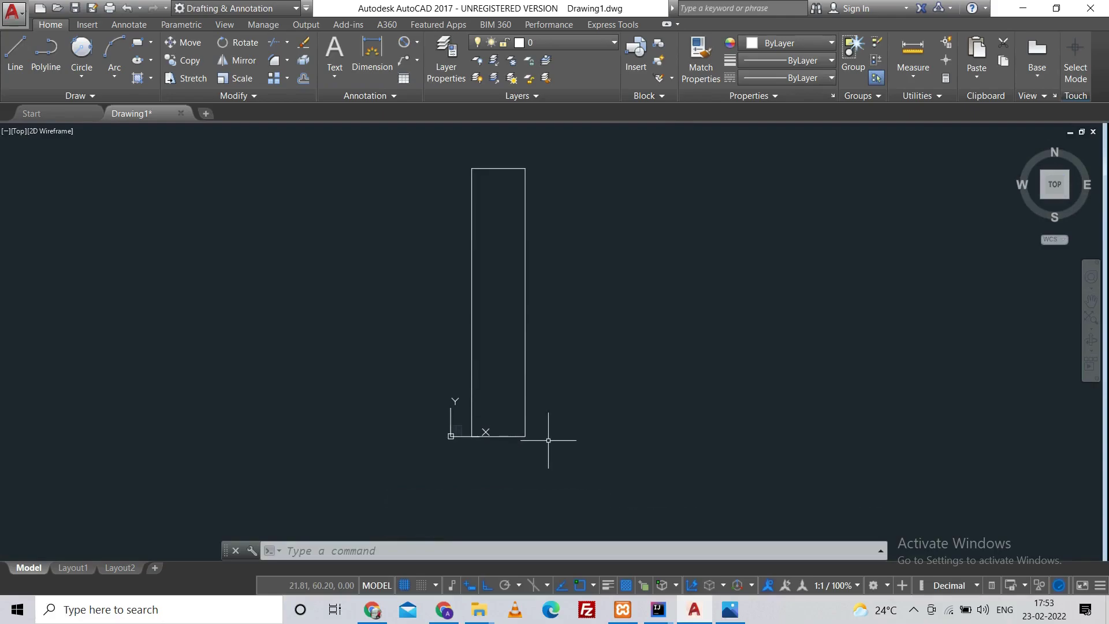
# - Offset the rectangle's bottom edge upward by 22
pyautogui.write('o')
pyautogui.press('Return')
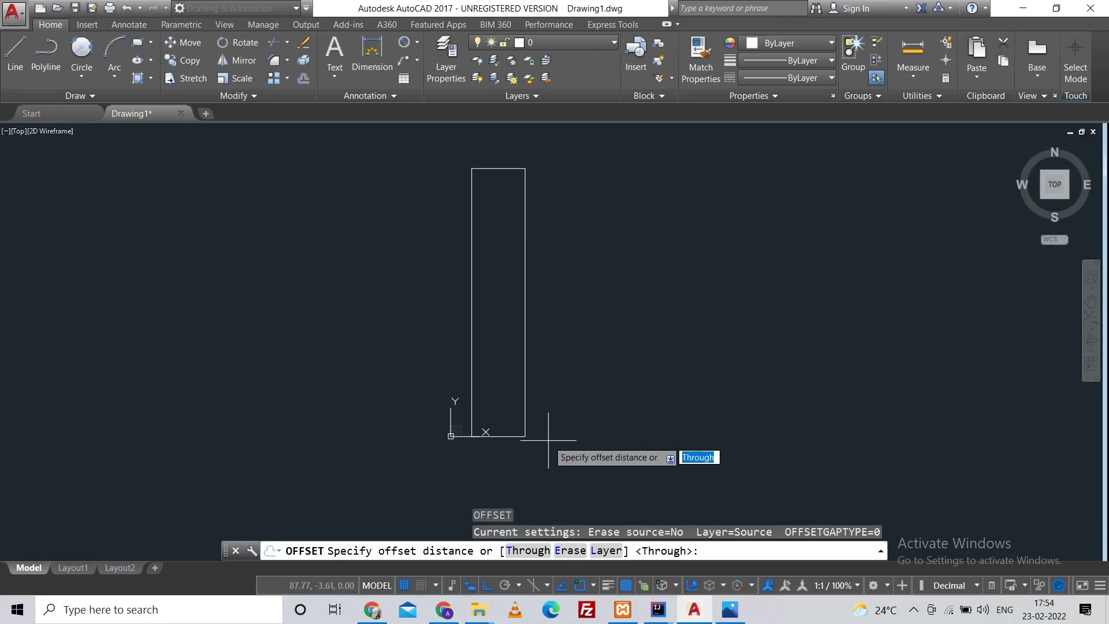
pyautogui.write('22')
pyautogui.press('Return')
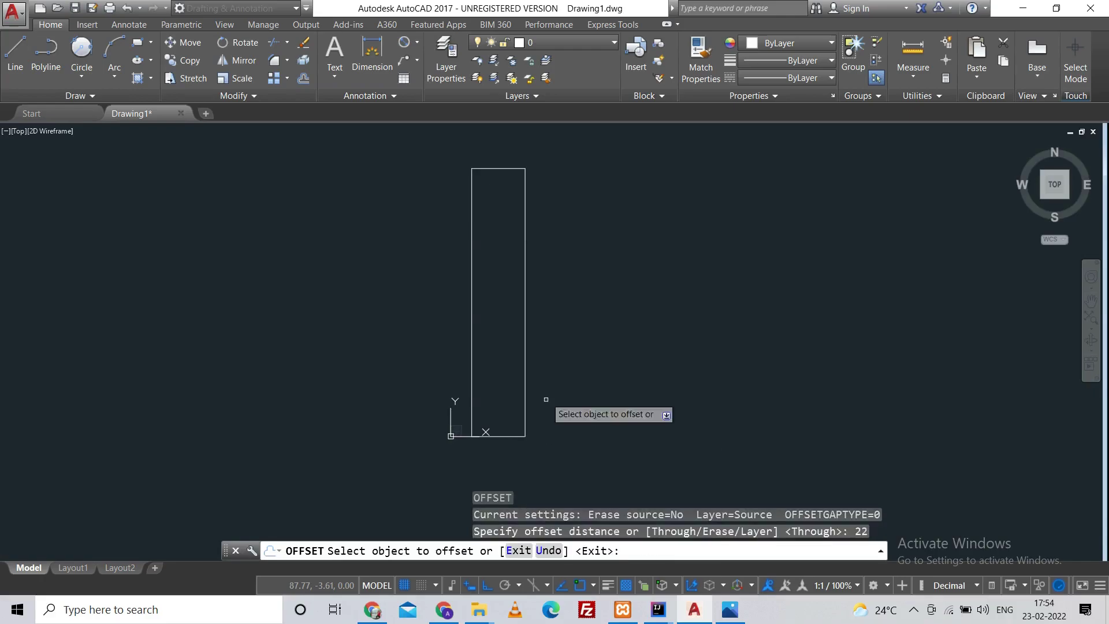
pyautogui.click(515, 434)
pyautogui.click(511, 383)
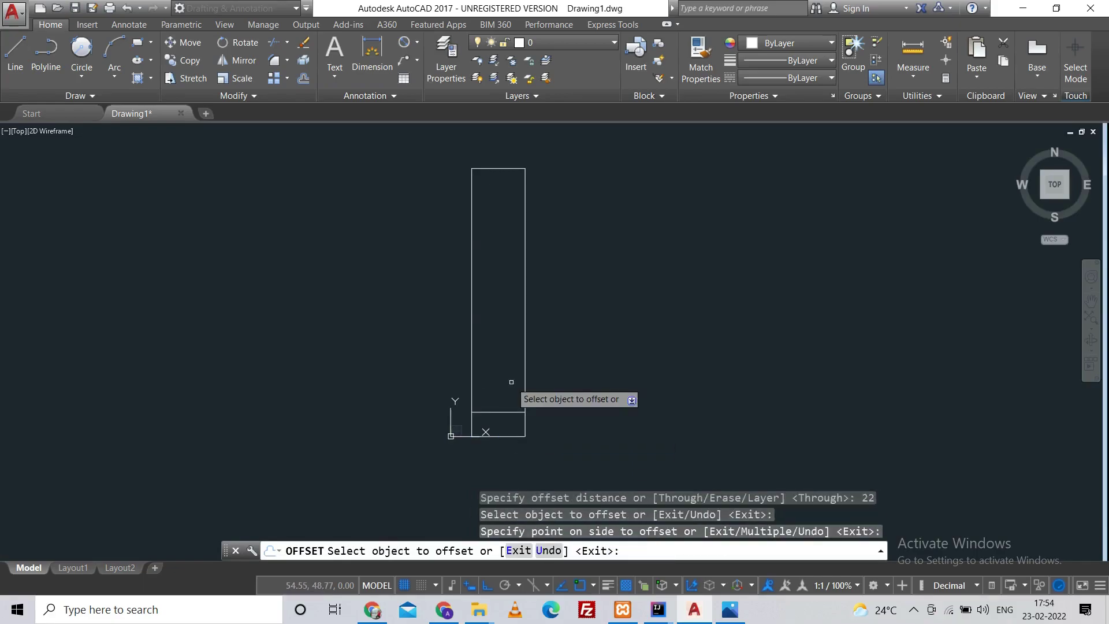
# - Draw a circle of diameter 40 centred on the midpoint of the offset line inside the rectangle
pyautogui.click(81, 73)
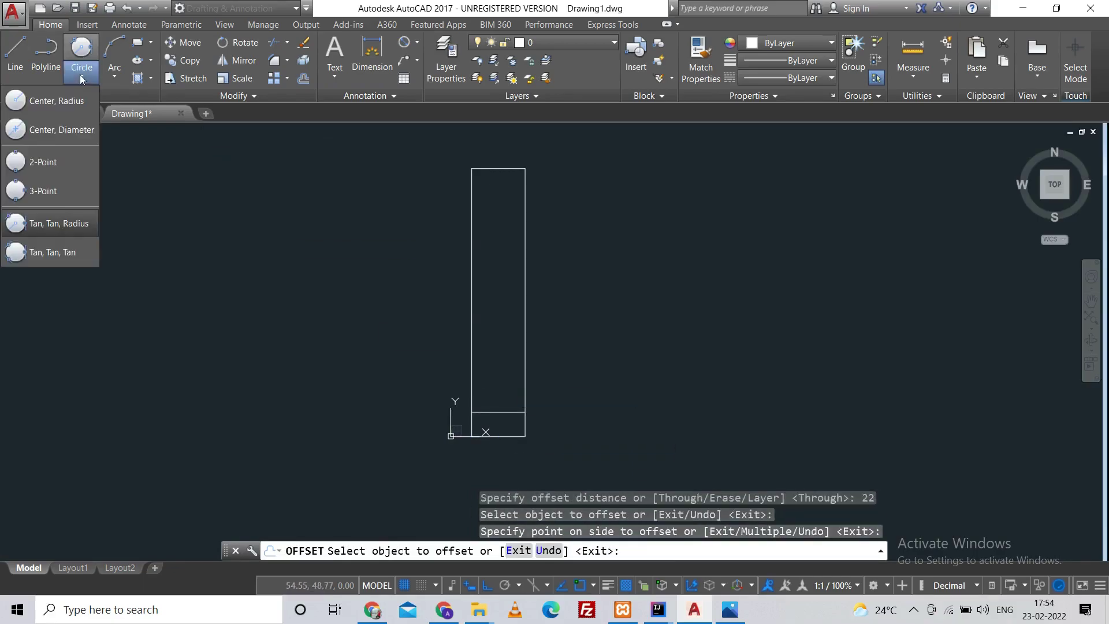
pyautogui.click(82, 124)
pyautogui.scroll(4, 528, 442)
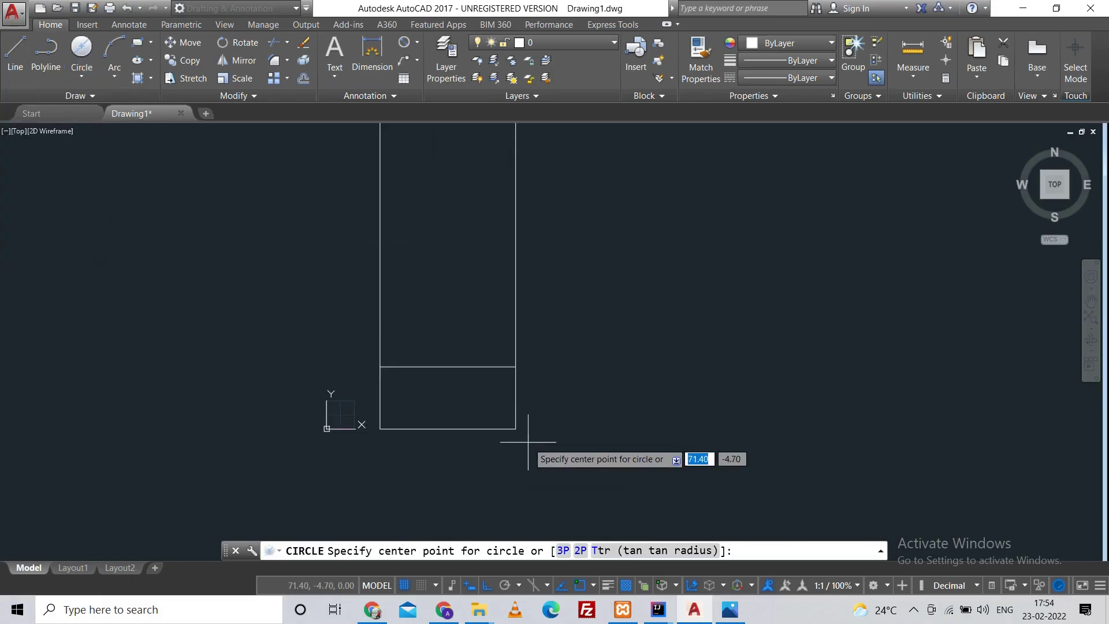
pyautogui.click(448, 366)
pyautogui.write('40')
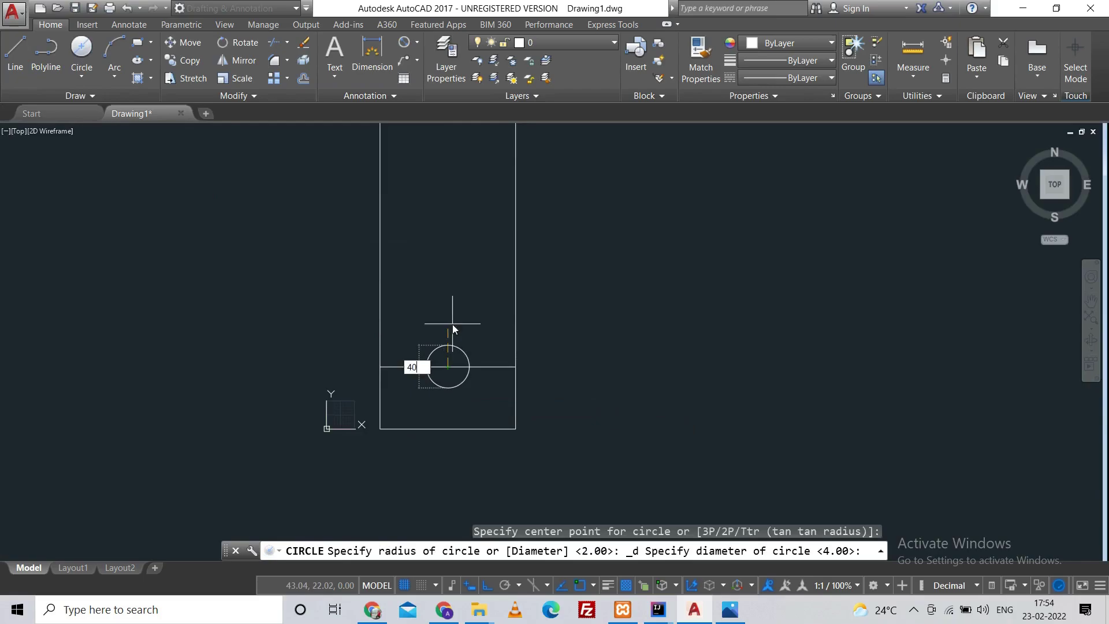
pyautogui.press('Return')
pyautogui.scroll(-2, 466, 385)
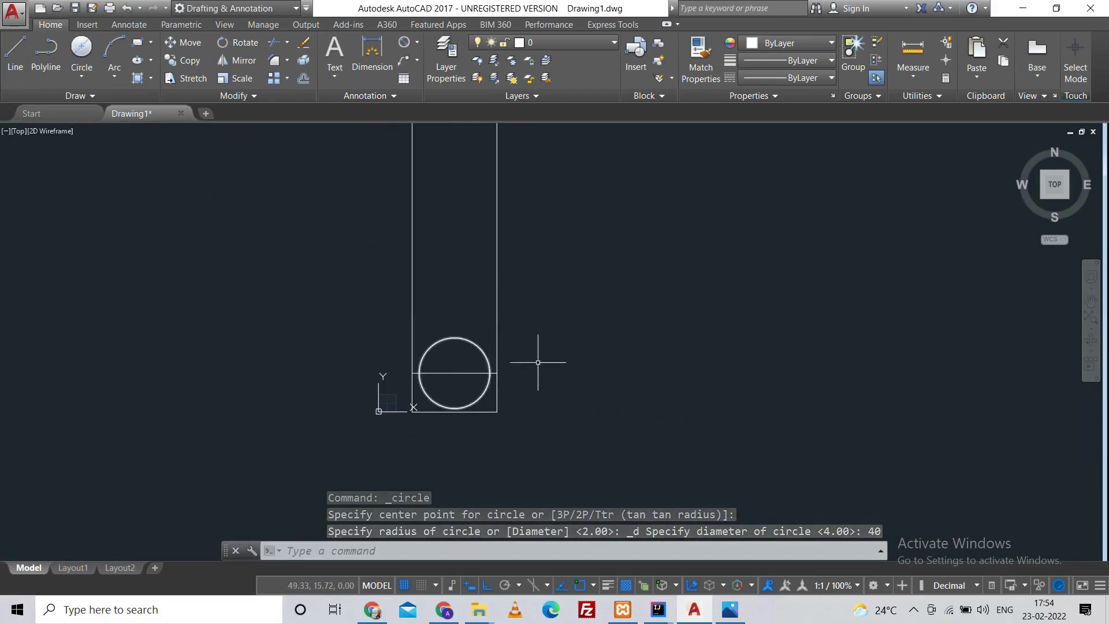
# - Offset the rectangle's bottom edge upward by 65, checking the distance against the sketch of Drawing No. 23
pyautogui.write('o')
pyautogui.press('Return')
pyautogui.write('66')
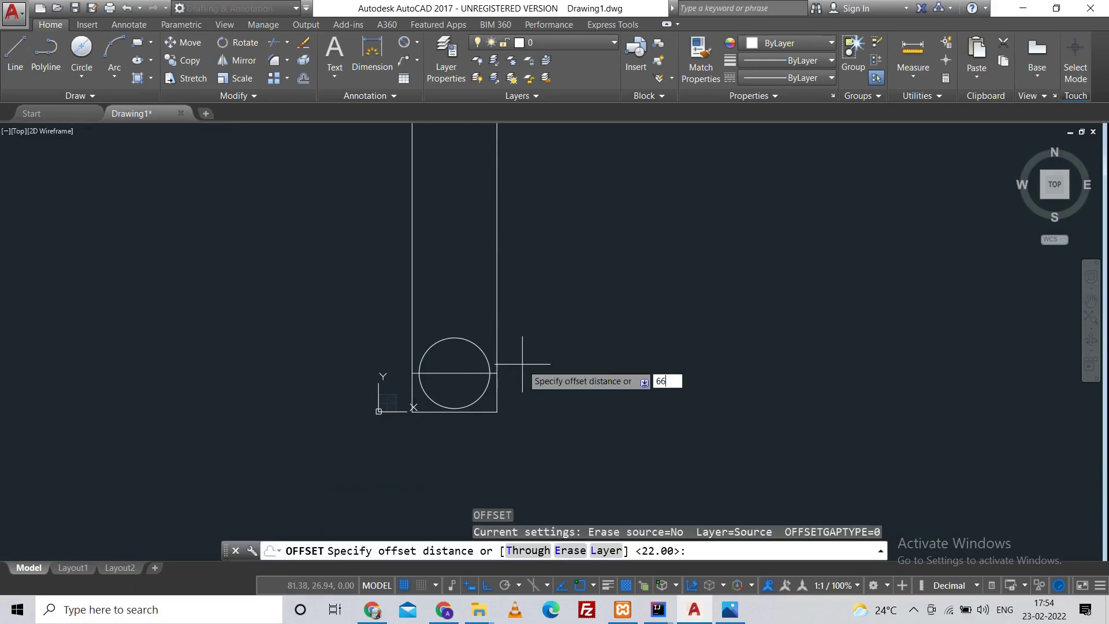
pyautogui.press('Return')
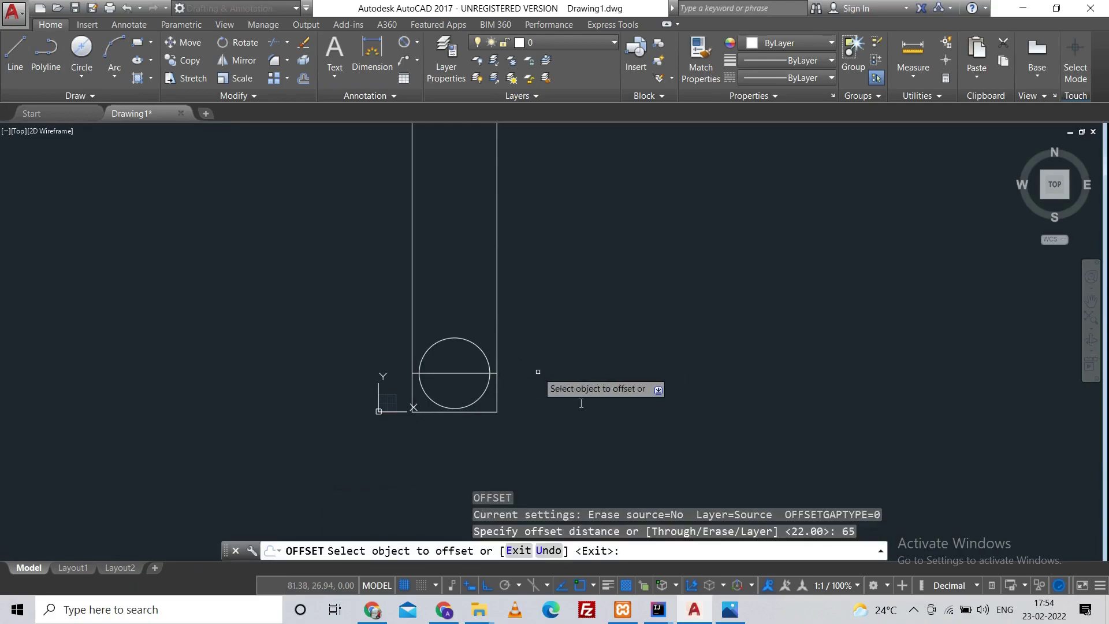
pyautogui.click(730, 610)
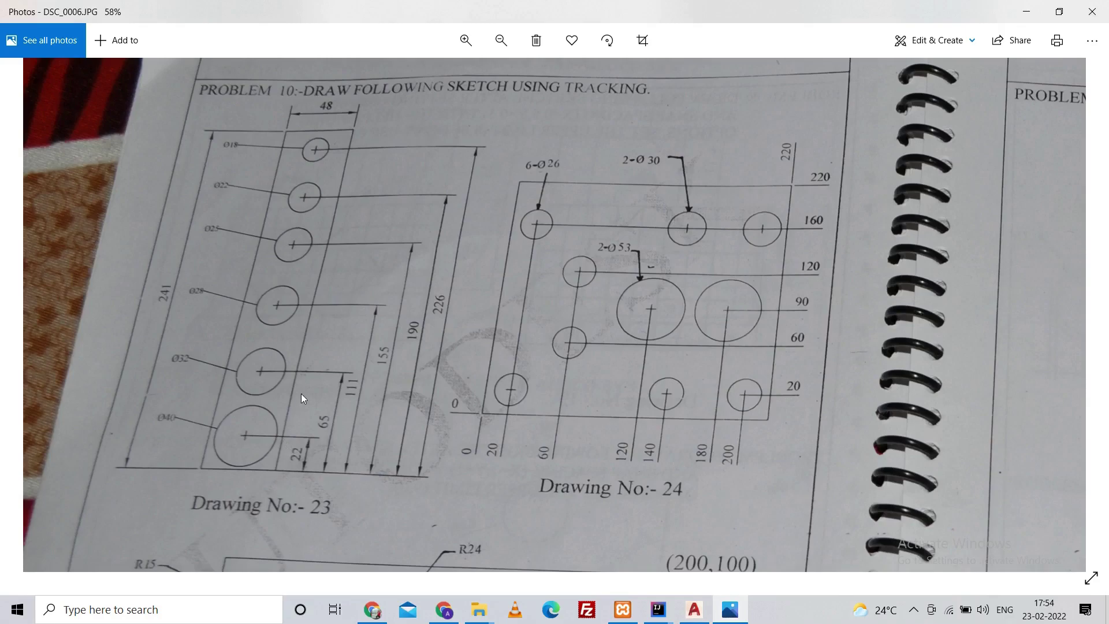
pyautogui.click(696, 609)
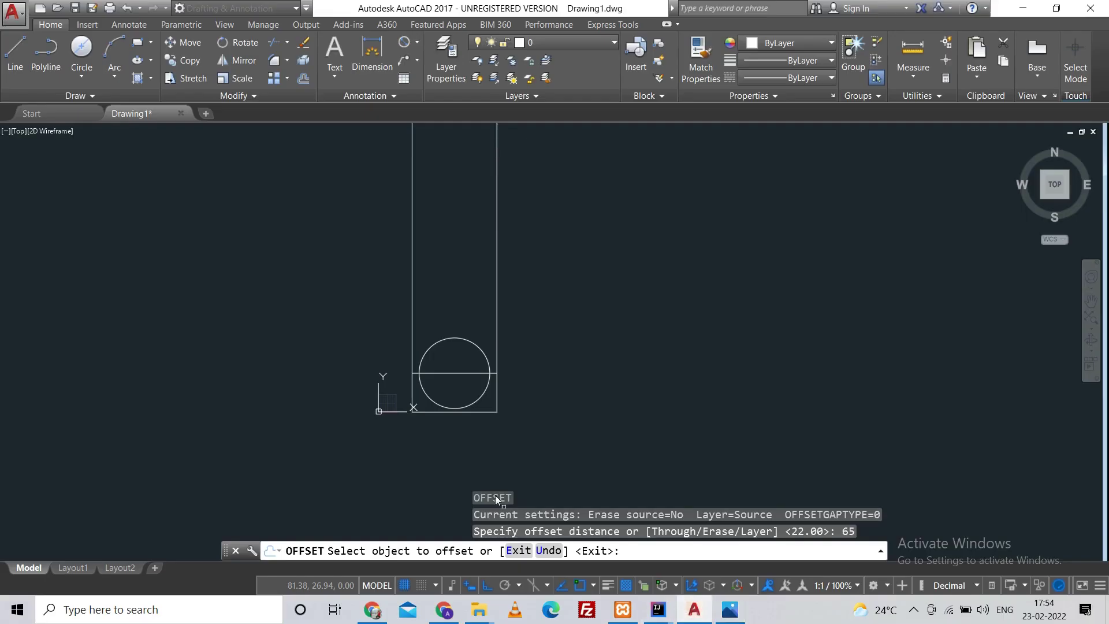
pyautogui.click(479, 411)
pyautogui.click(477, 344)
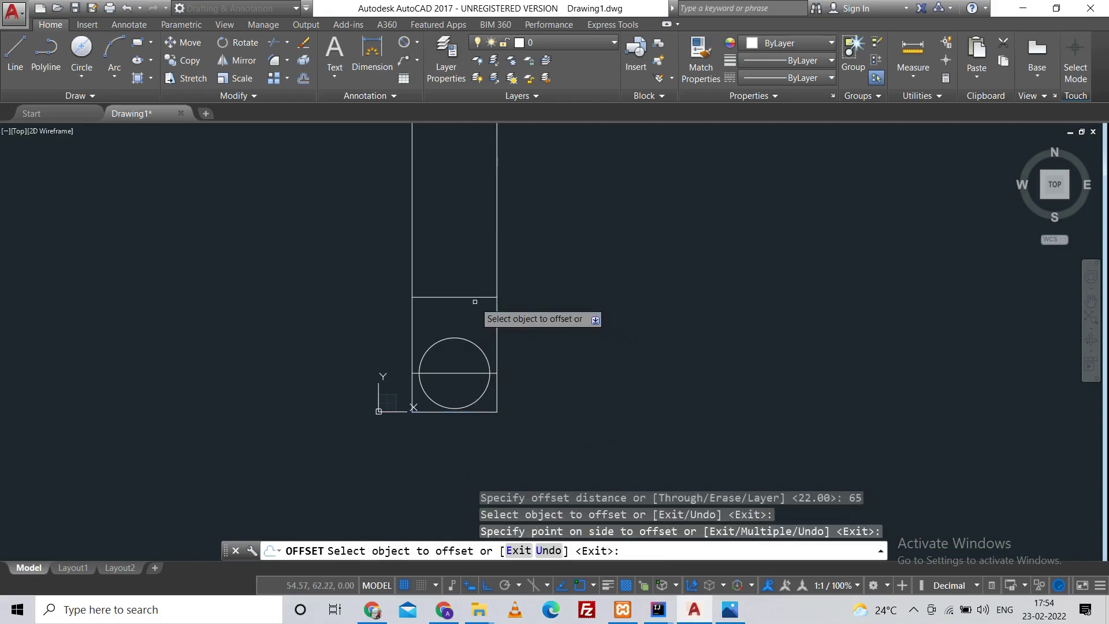
# - Offset the rectangle's bottom edge upward by 111
pyautogui.press('Return')
pyautogui.press('Return')
pyautogui.write('111')
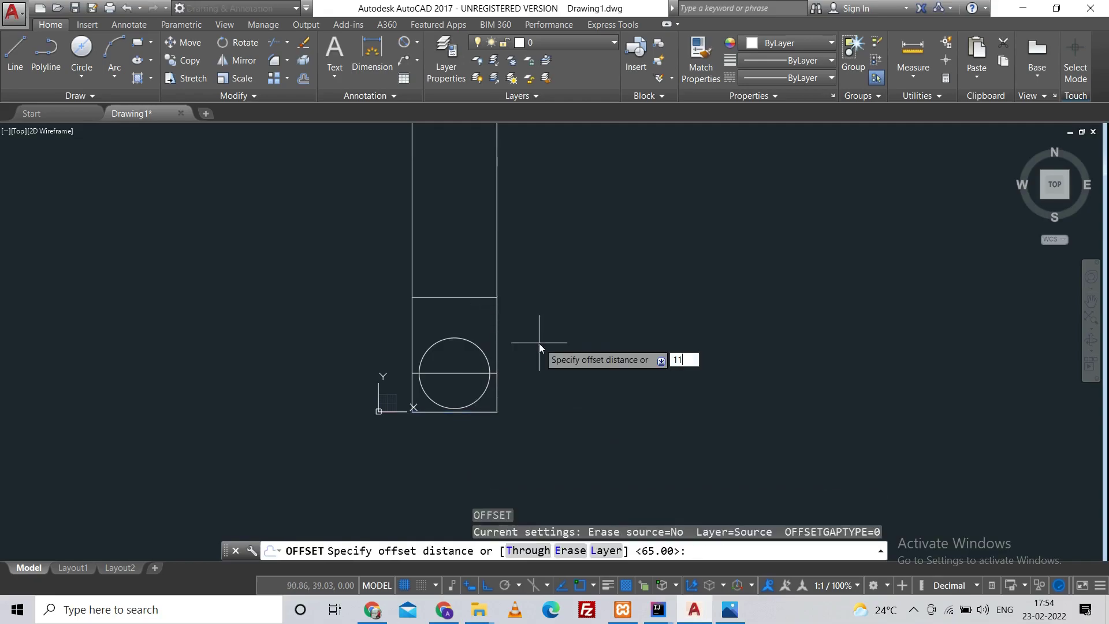
pyautogui.press('Return')
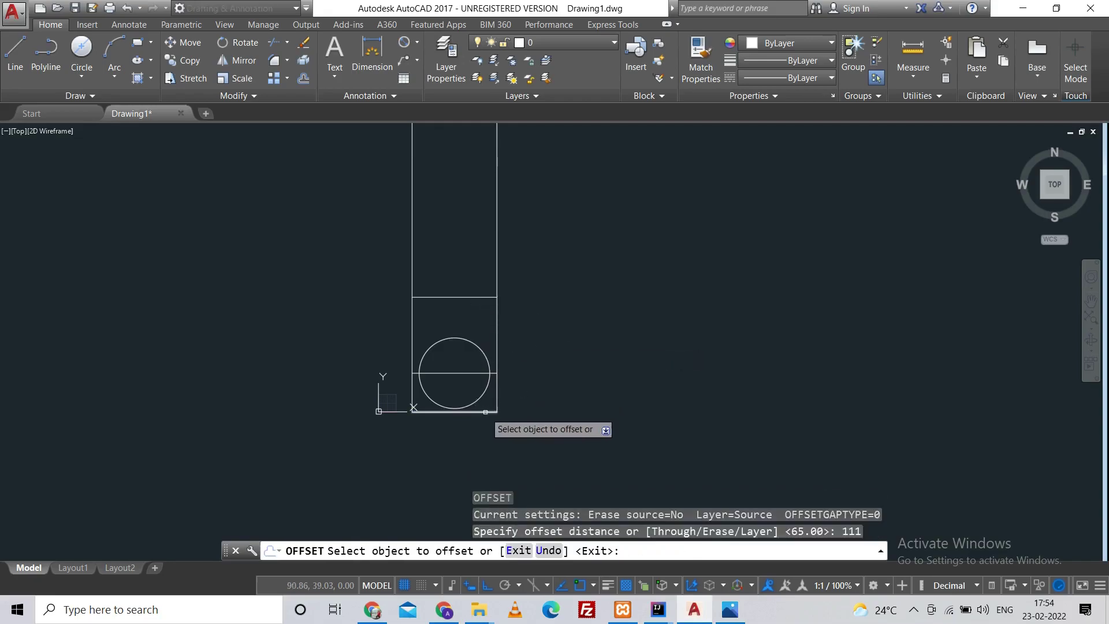
pyautogui.click(485, 297)
pyautogui.click(570, 273)
pyautogui.moveTo(570, 274); pyautogui.dragTo(541, 375, button='middle')
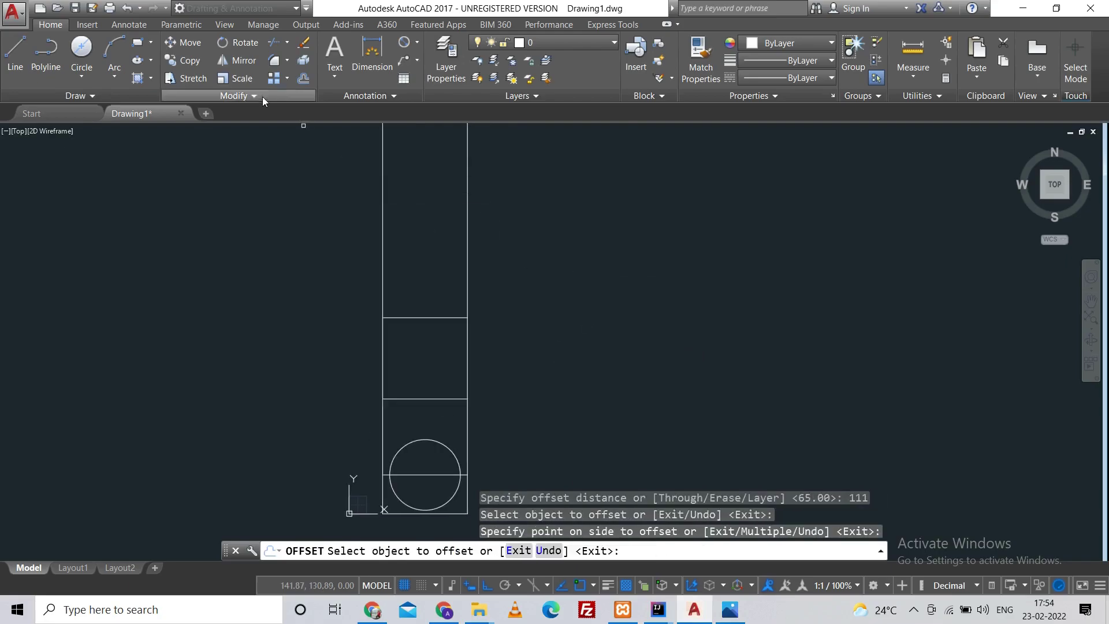
# - Draw a circle of diameter 32 centred on the midpoint of the line 65 above the base
pyautogui.click(89, 56)
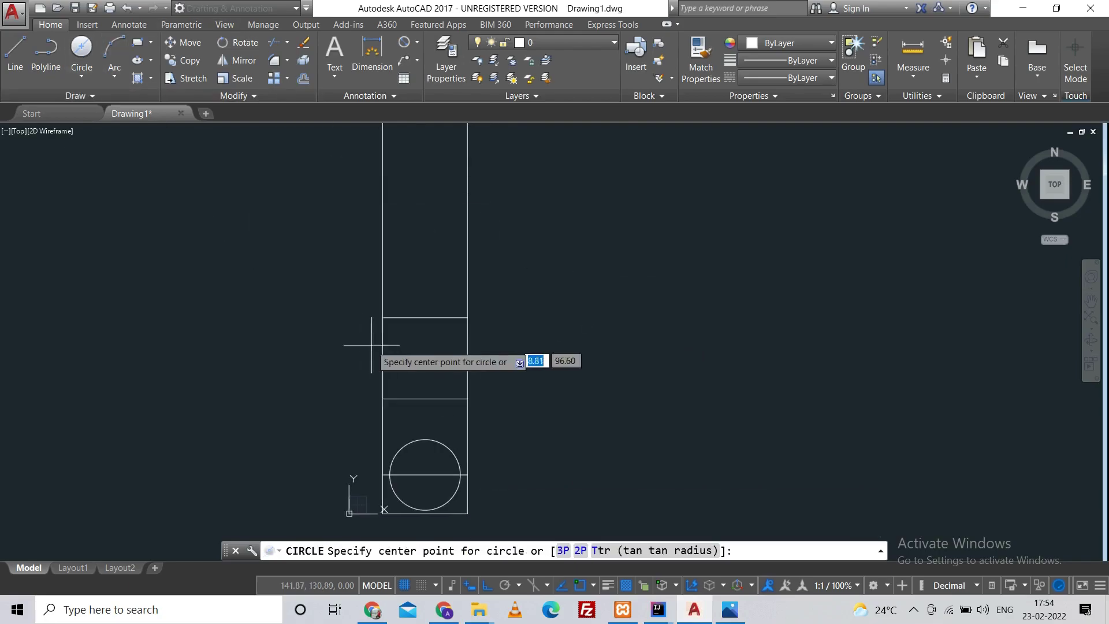
pyautogui.click(426, 399)
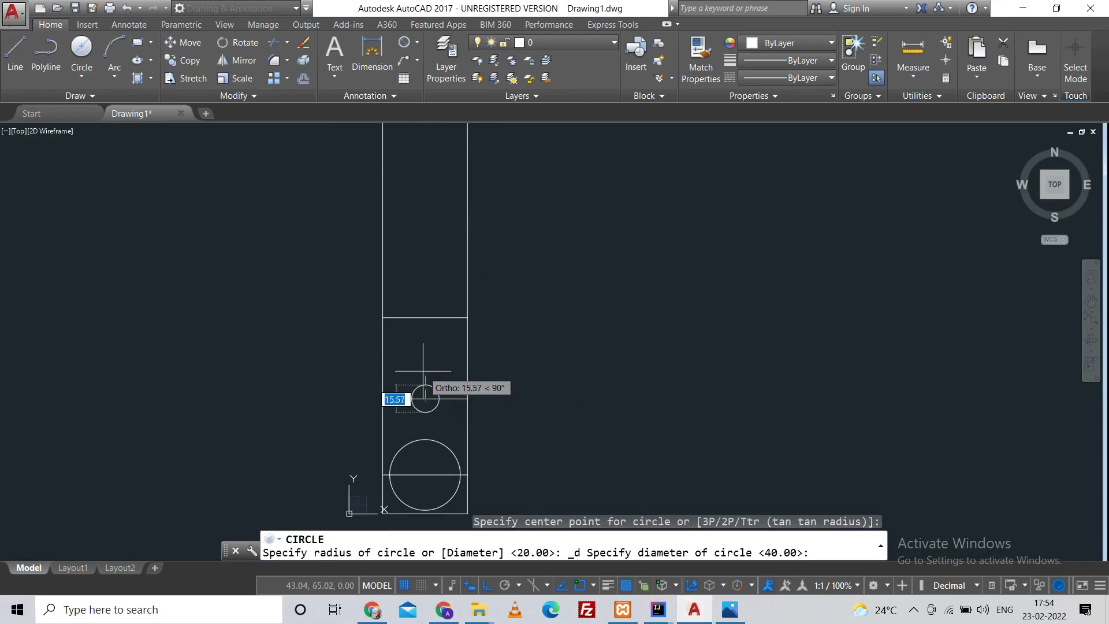
pyautogui.write('32')
pyautogui.press('Return')
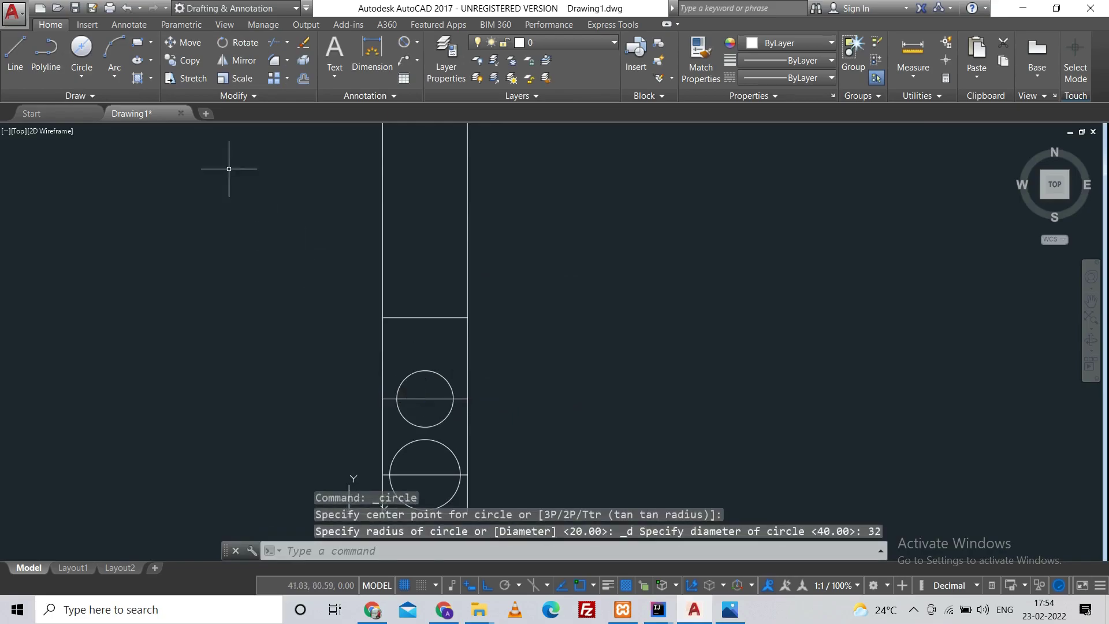
# - Draw a circle of diameter 28 centred on the midpoint of the line 111 above the base
pyautogui.click(96, 44)
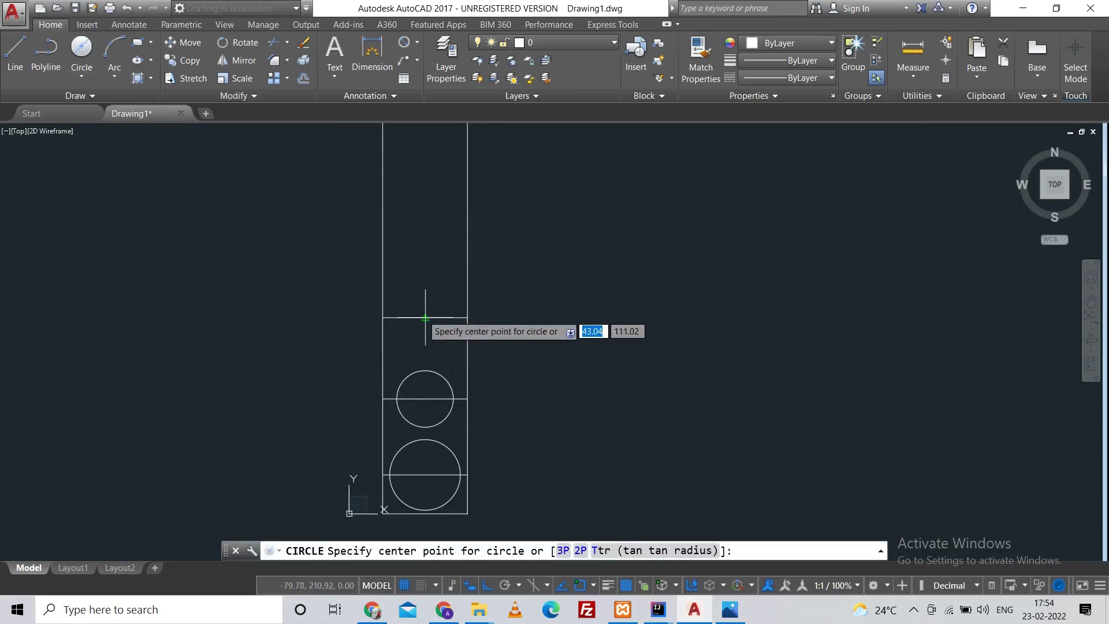
pyautogui.write('28')
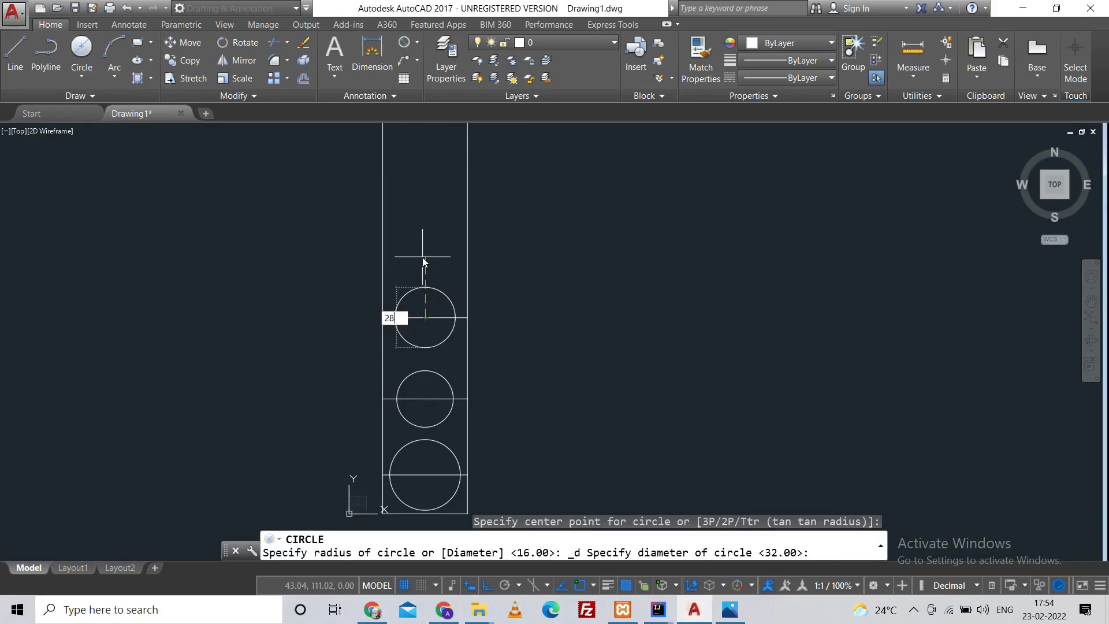
pyautogui.press('Return')
# - Add a diameter dimension to the lowest circle, placing its leader outside the rectangle at the upper left of the circle
pyautogui.moveTo(392, 276); pyautogui.dragTo(391, 213, button='middle')
pyautogui.click(408, 43)
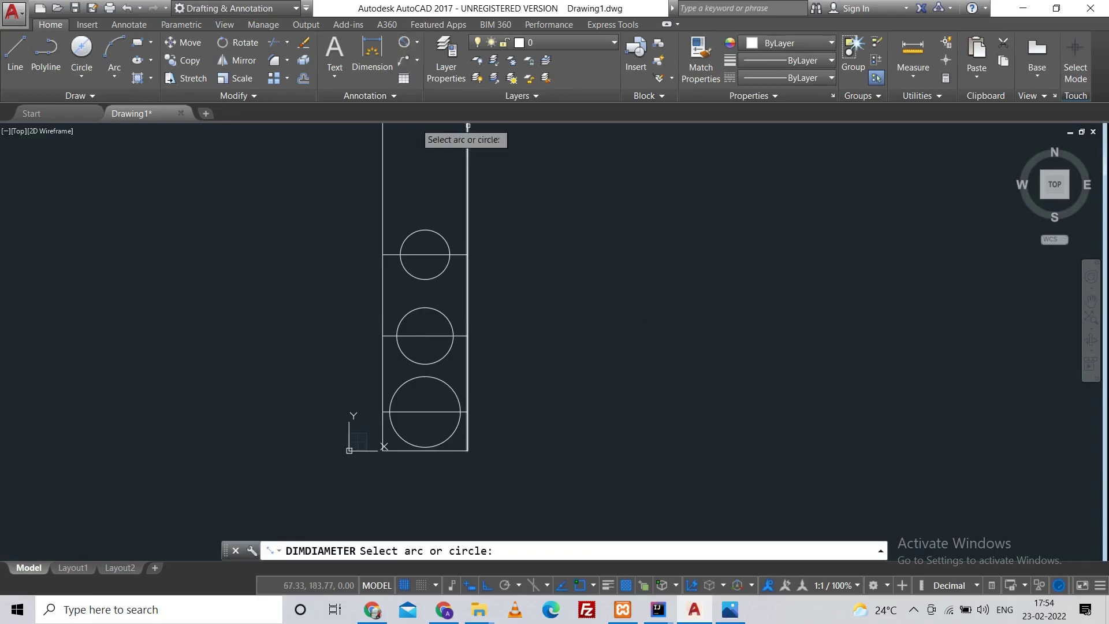
pyautogui.click(392, 398)
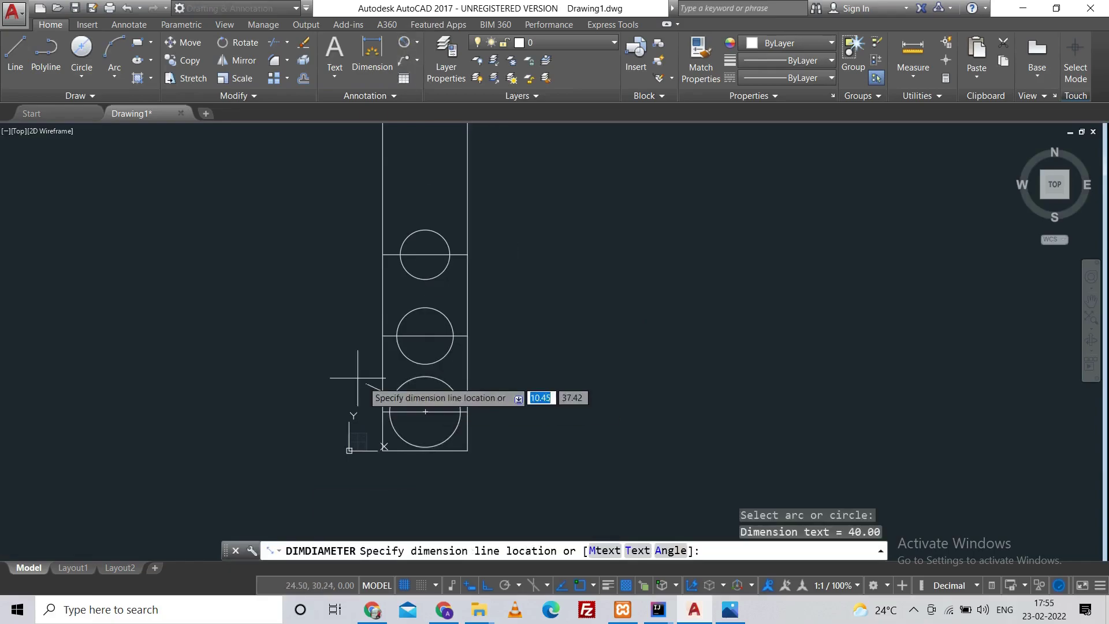
pyautogui.click(323, 333)
# - Add a diameter dimension to the middle circle, with its leader running out past the rectangle's left edge
pyautogui.click(408, 42)
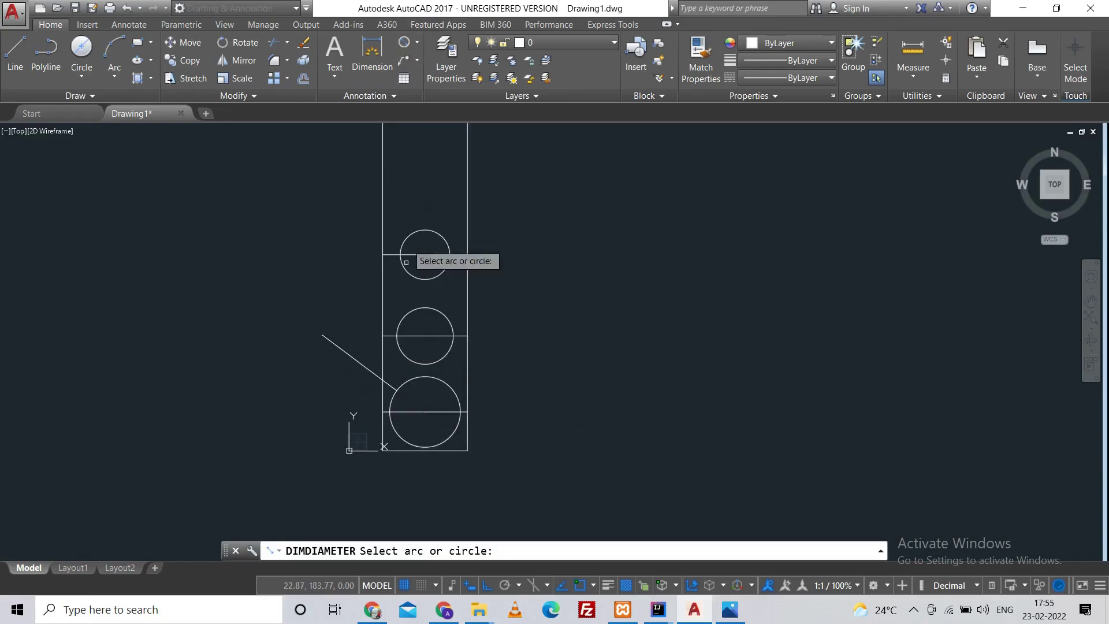
pyautogui.click(408, 319)
pyautogui.click(399, 317)
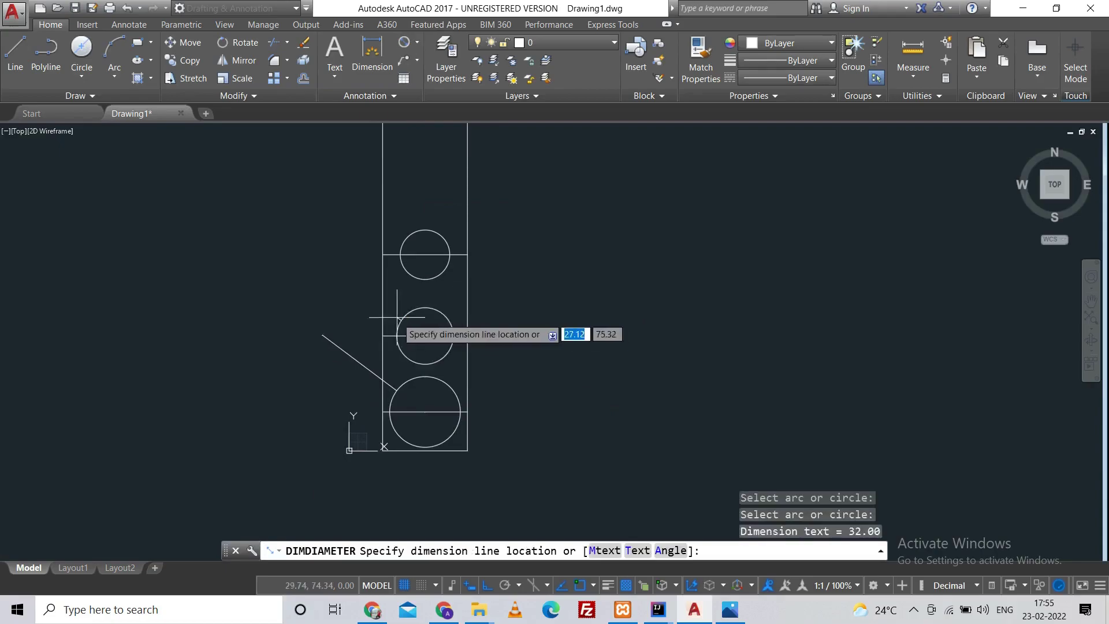
pyautogui.click(325, 270)
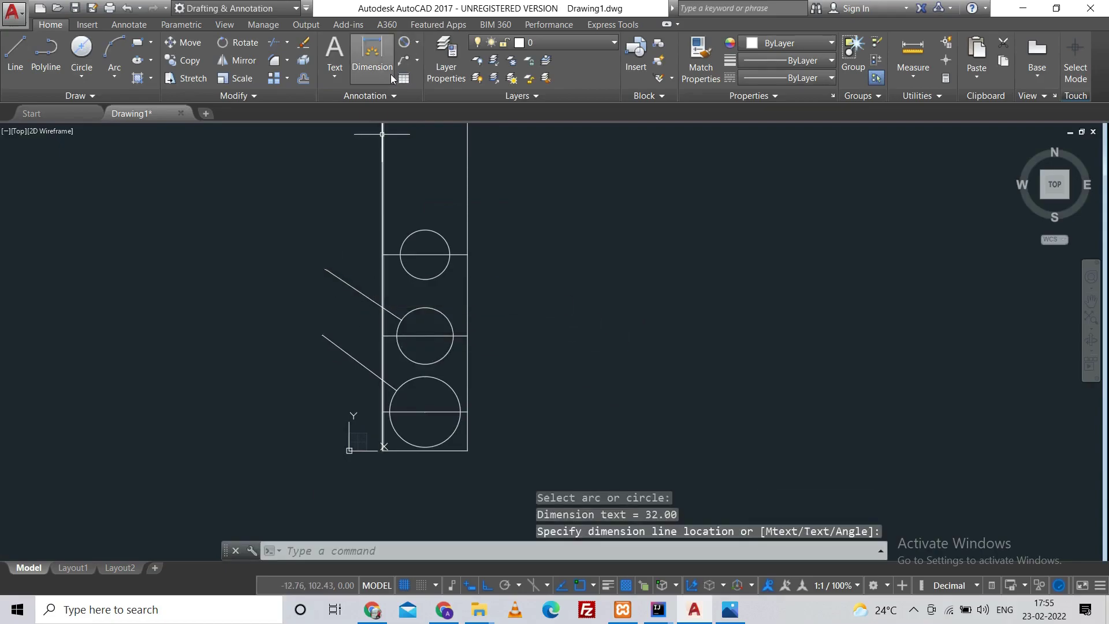
# - Add a diameter dimension to the uppermost circle outside the rectangle's left edge and inspect its text size
pyautogui.click(406, 42)
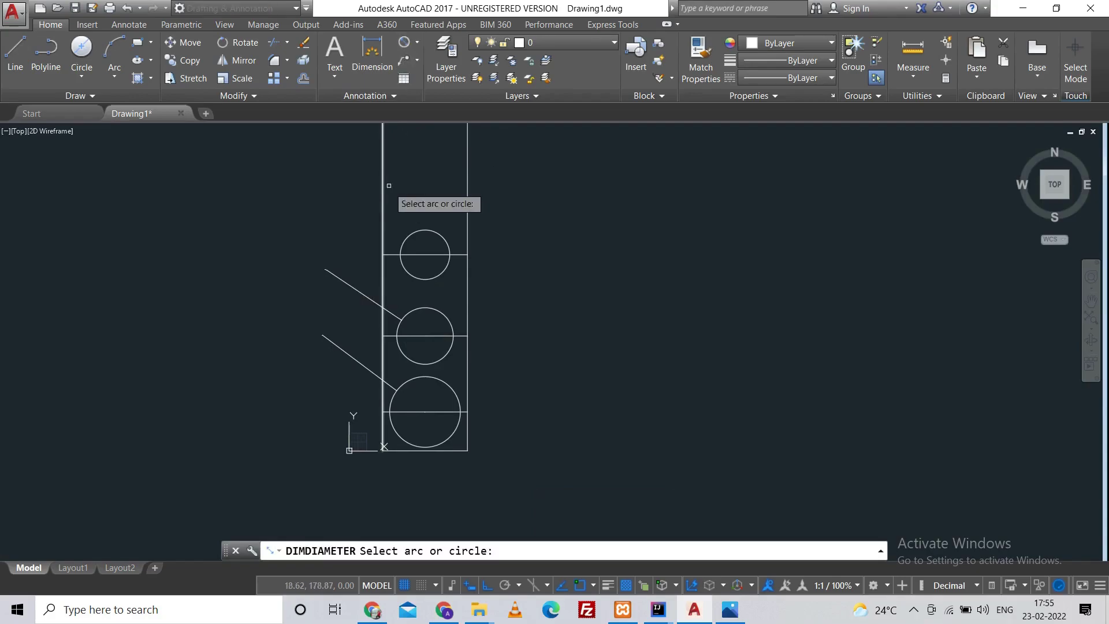
pyautogui.click(411, 237)
pyautogui.click(346, 206)
pyautogui.scroll(6, 317, 185)
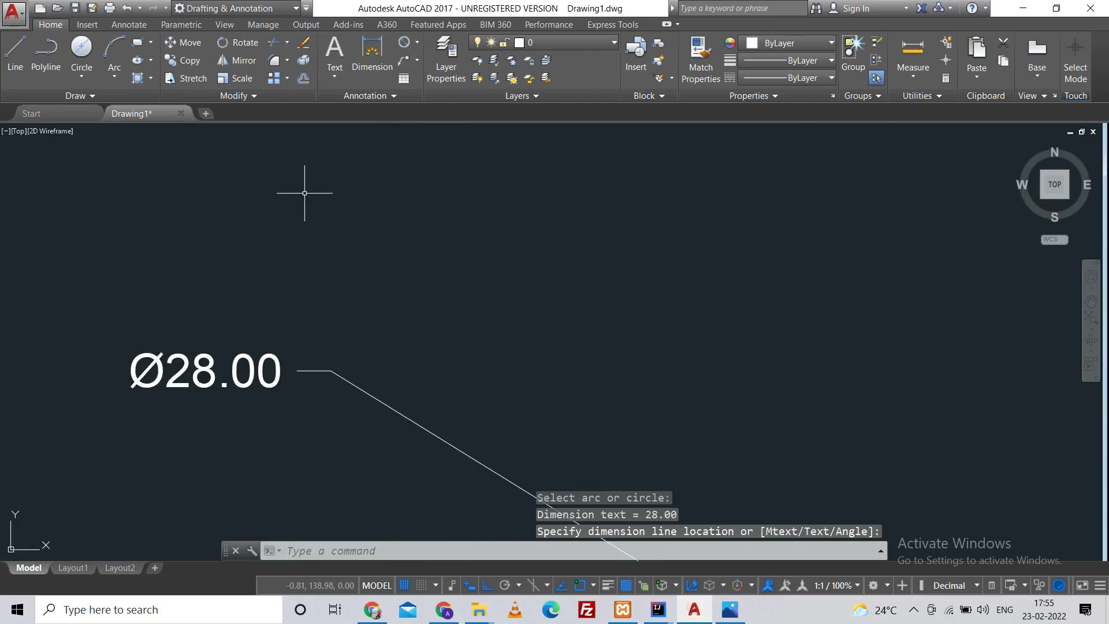
pyautogui.scroll(-8, 305, 193)
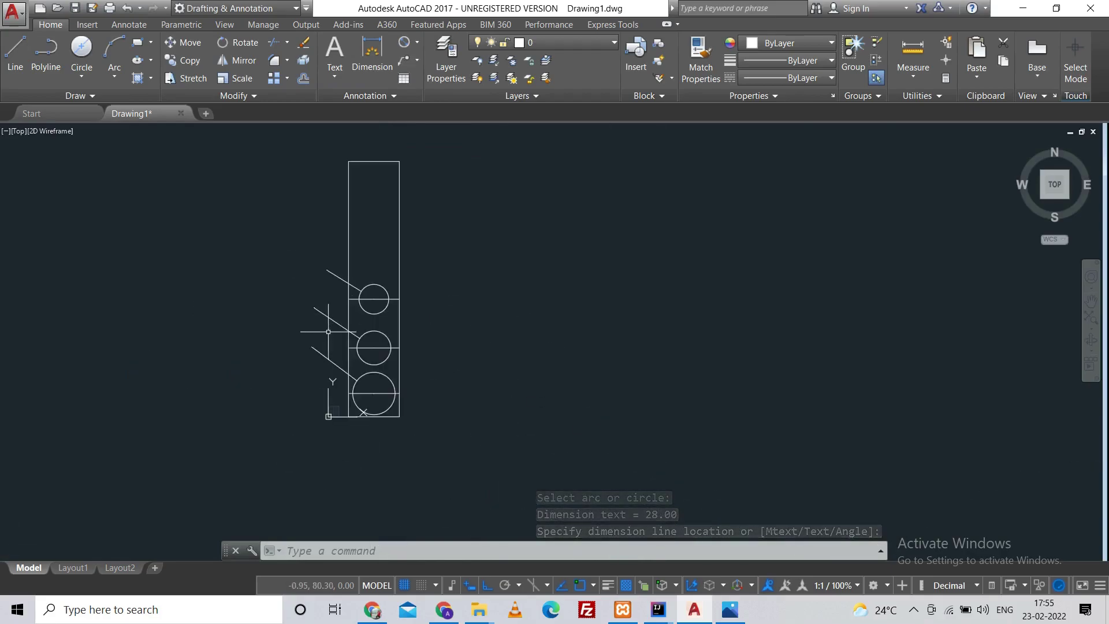
pyautogui.moveTo(328, 331); pyautogui.dragTo(386, 371, button='middle')
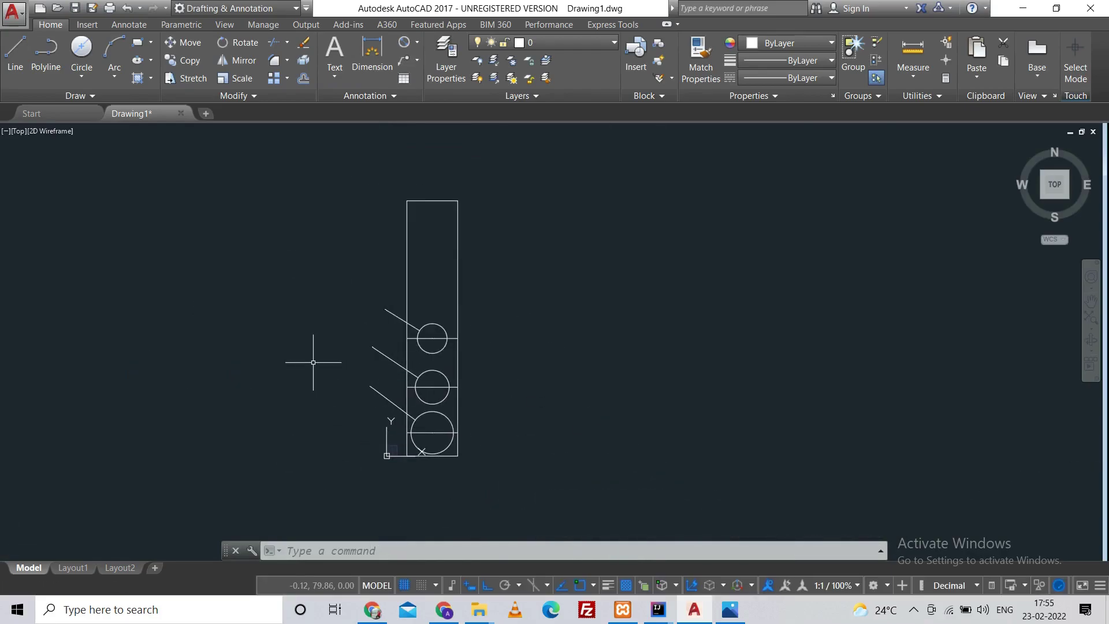
# - Modify the Standard dimension style, previewing red text before setting the text color to ByLayer
pyautogui.write('d')
pyautogui.press('Return')
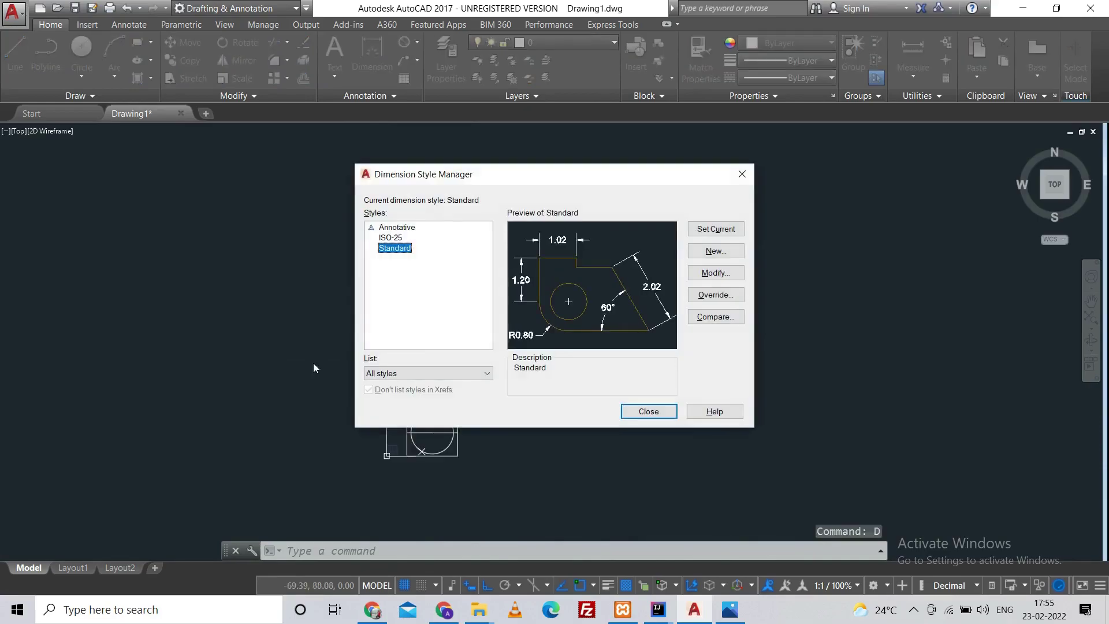
pyautogui.click(731, 275)
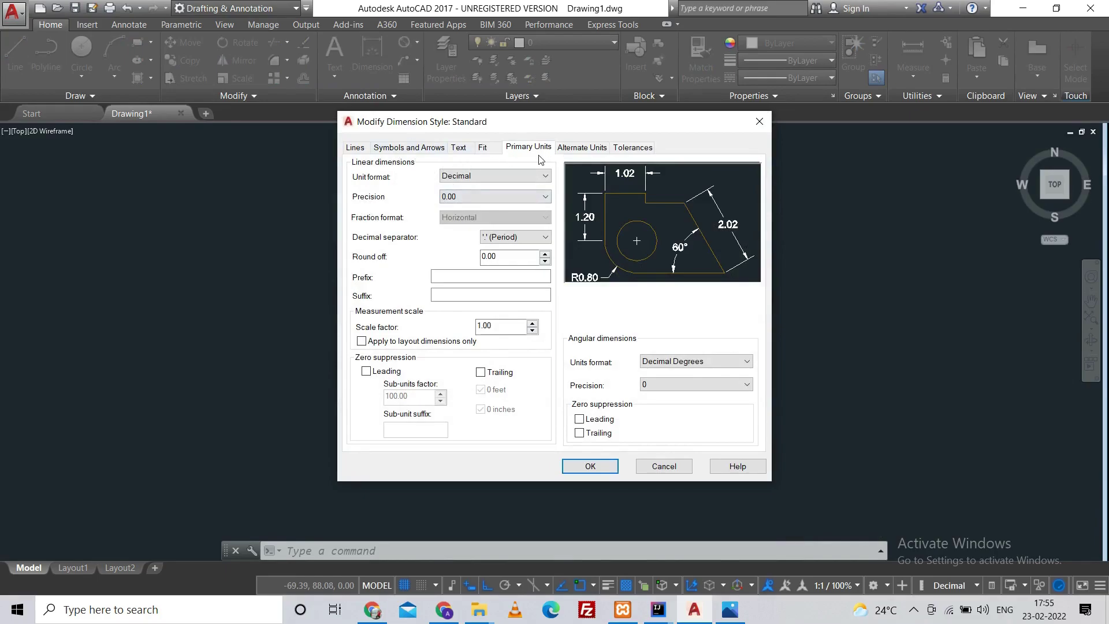
pyautogui.click(460, 148)
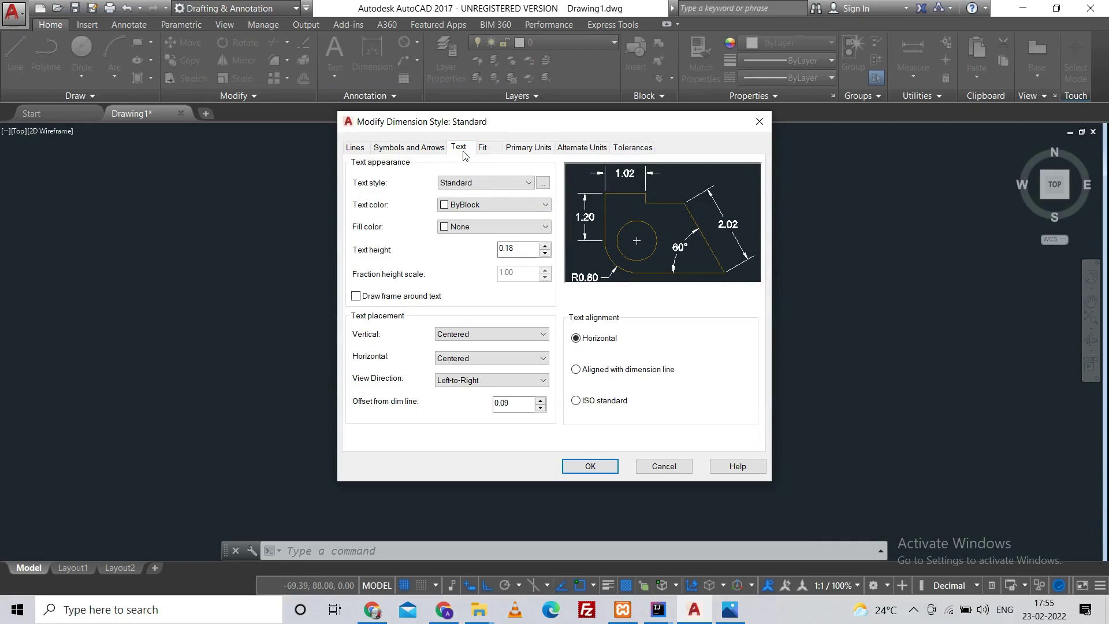
pyautogui.moveTo(523, 249); pyautogui.dragTo(488, 247)
pyautogui.click(504, 206)
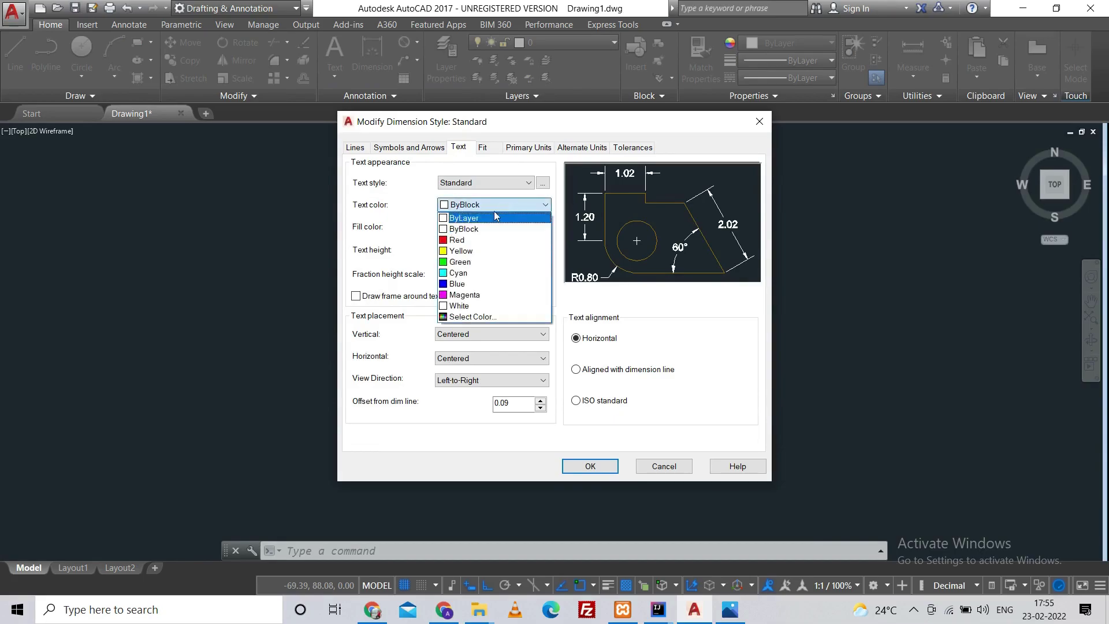
pyautogui.click(476, 241)
pyautogui.click(498, 208)
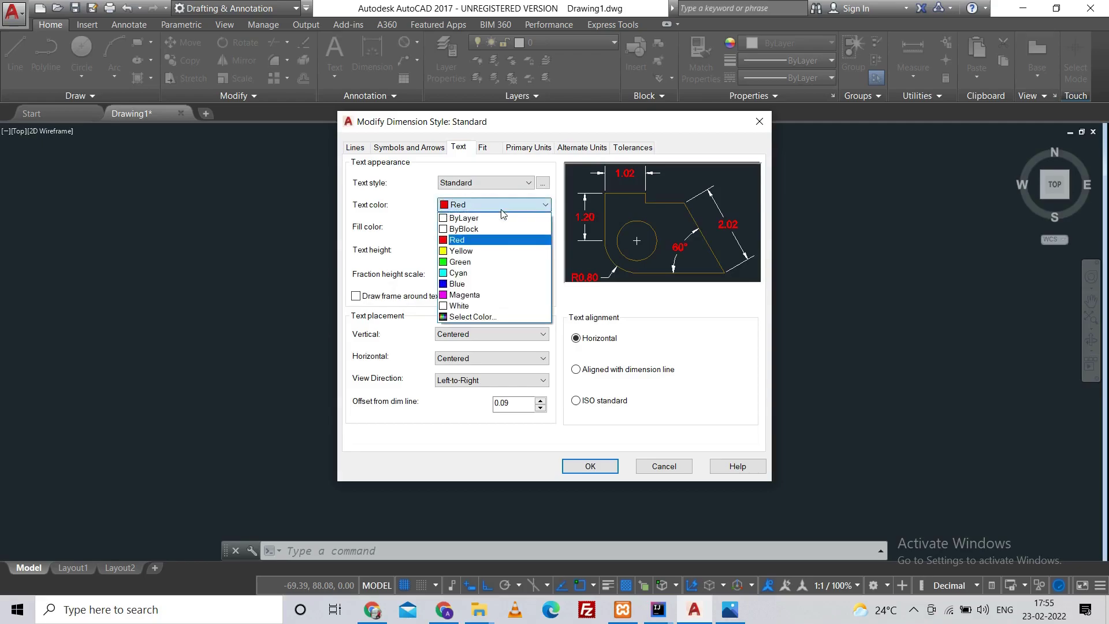
pyautogui.click(484, 218)
# - Preview a red fill behind the dimension text, restore the fill color to None, and set the text height to 4.00
pyautogui.click(484, 224)
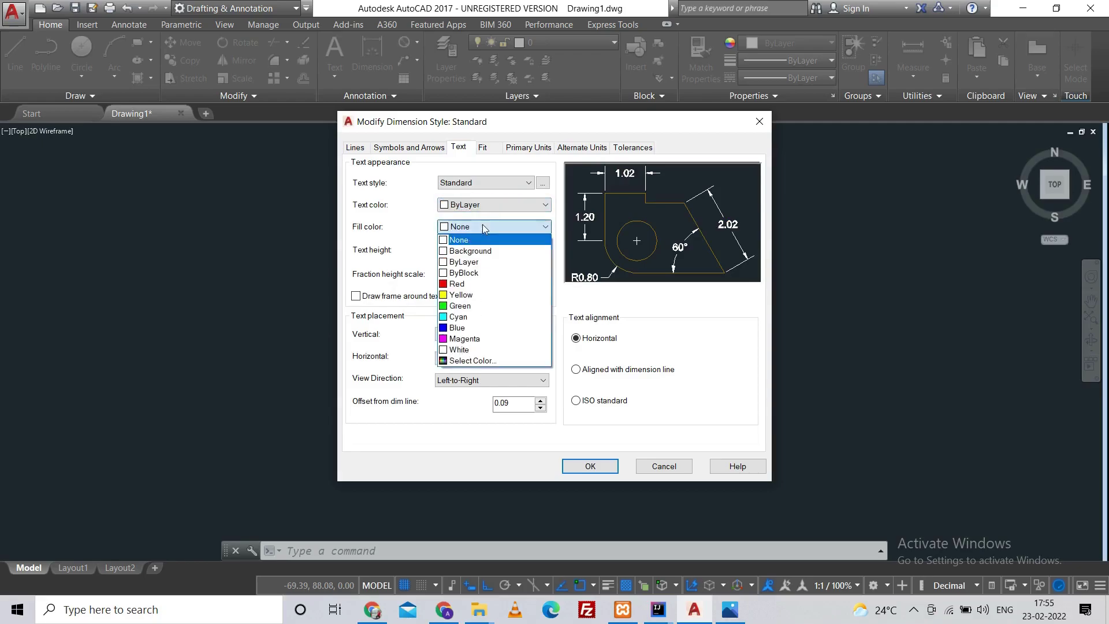
pyautogui.click(457, 286)
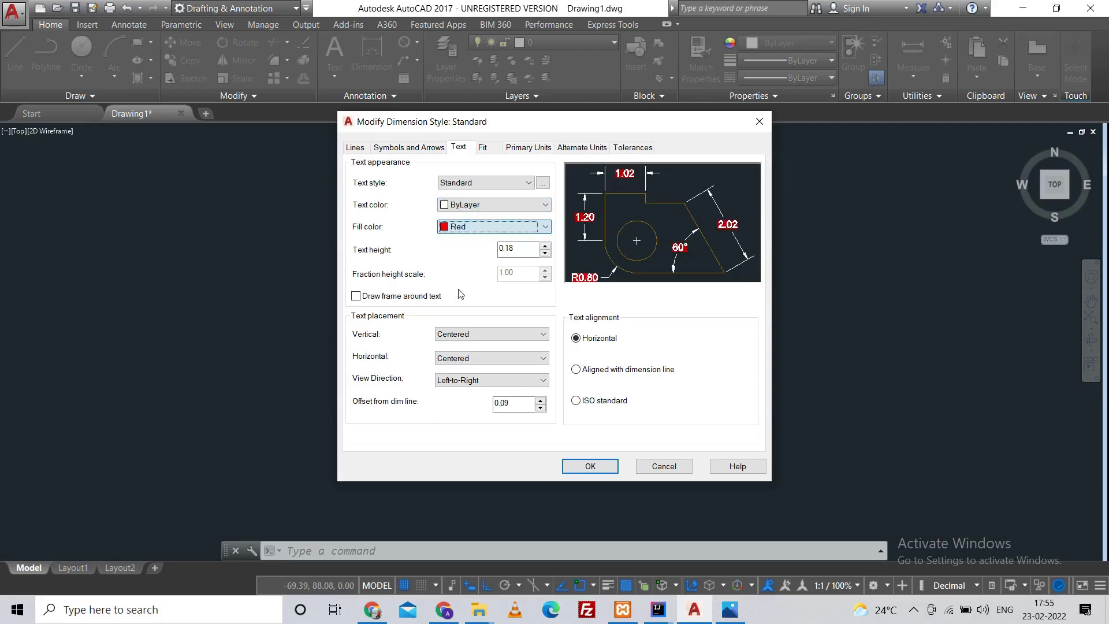
pyautogui.click(504, 227)
pyautogui.click(506, 241)
pyautogui.press('Tab')
pyautogui.write('4.00')
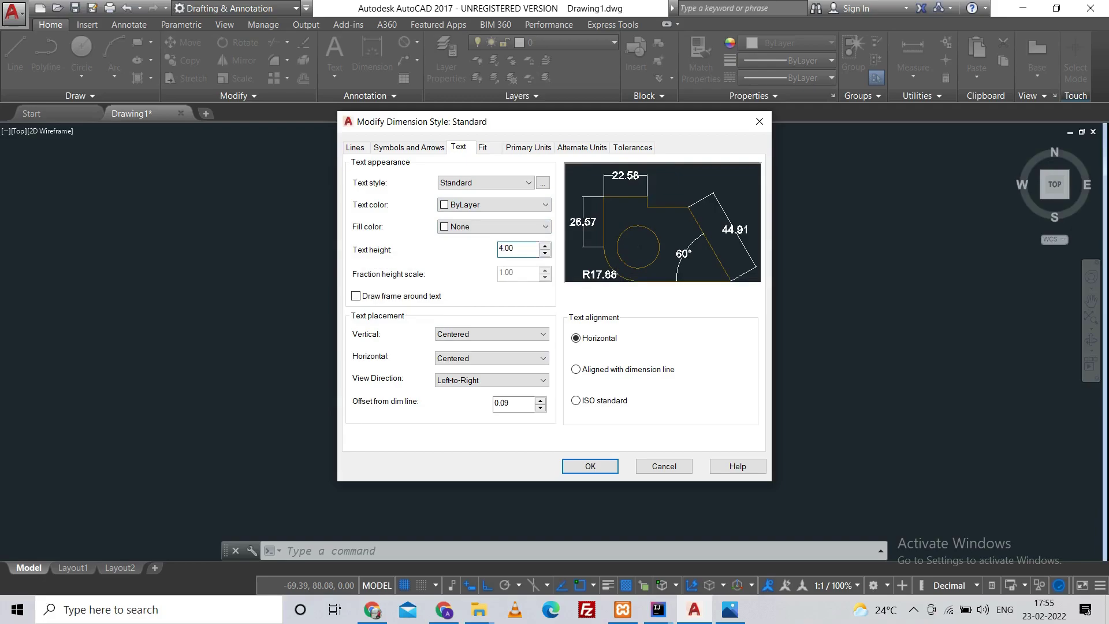
# - Try the frame around text and the aligned and ISO standard text alignments, returning to unframed, horizontal text
pyautogui.click(356, 296)
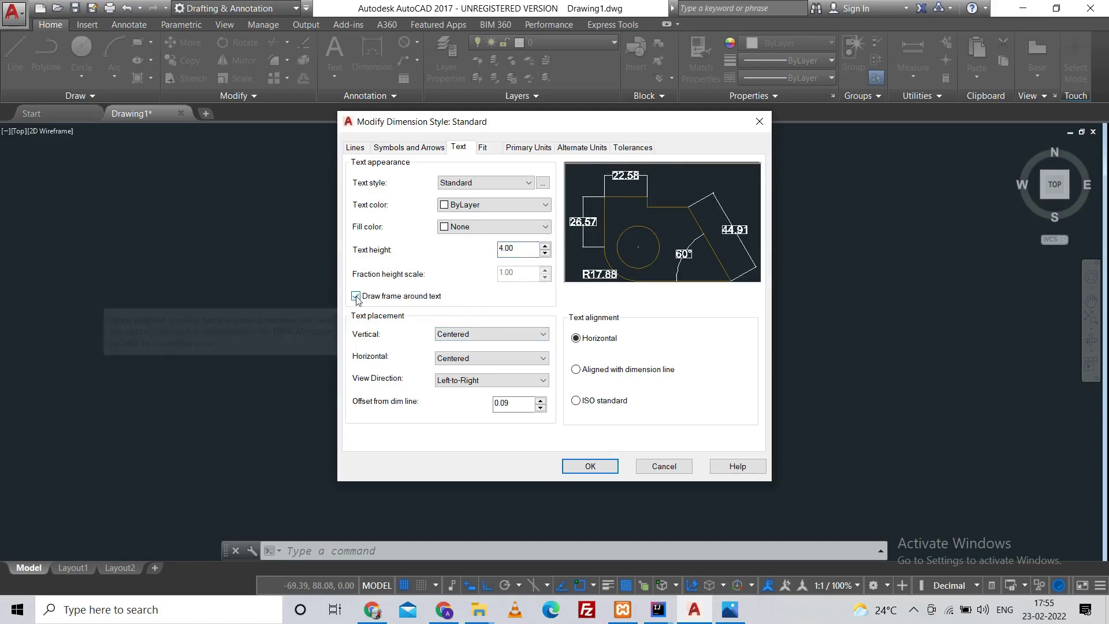
pyautogui.click(356, 296)
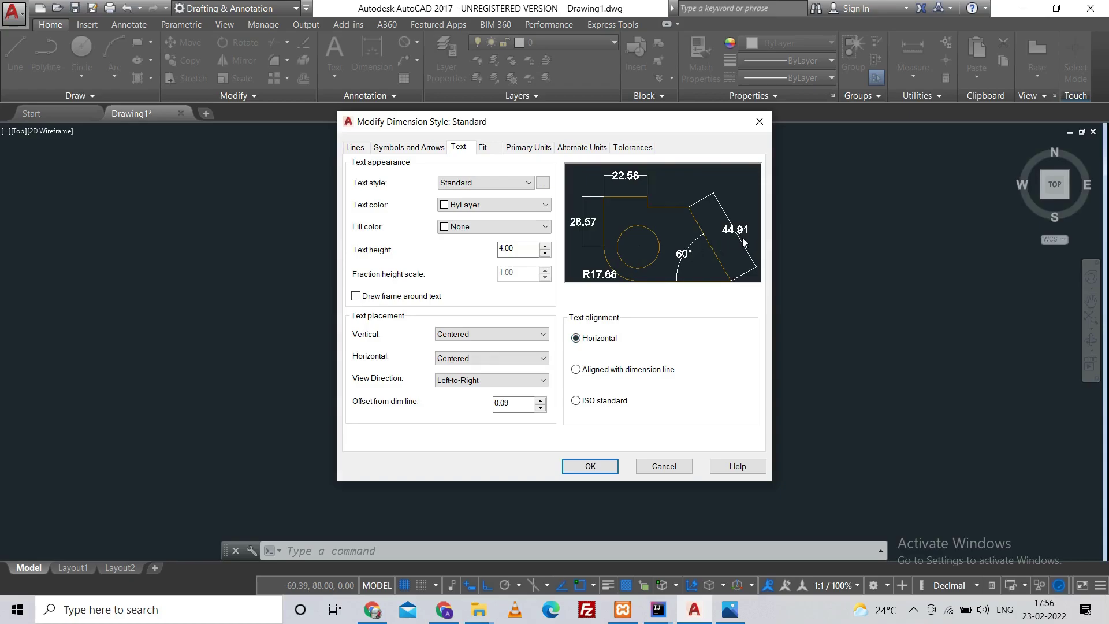
pyautogui.click(576, 370)
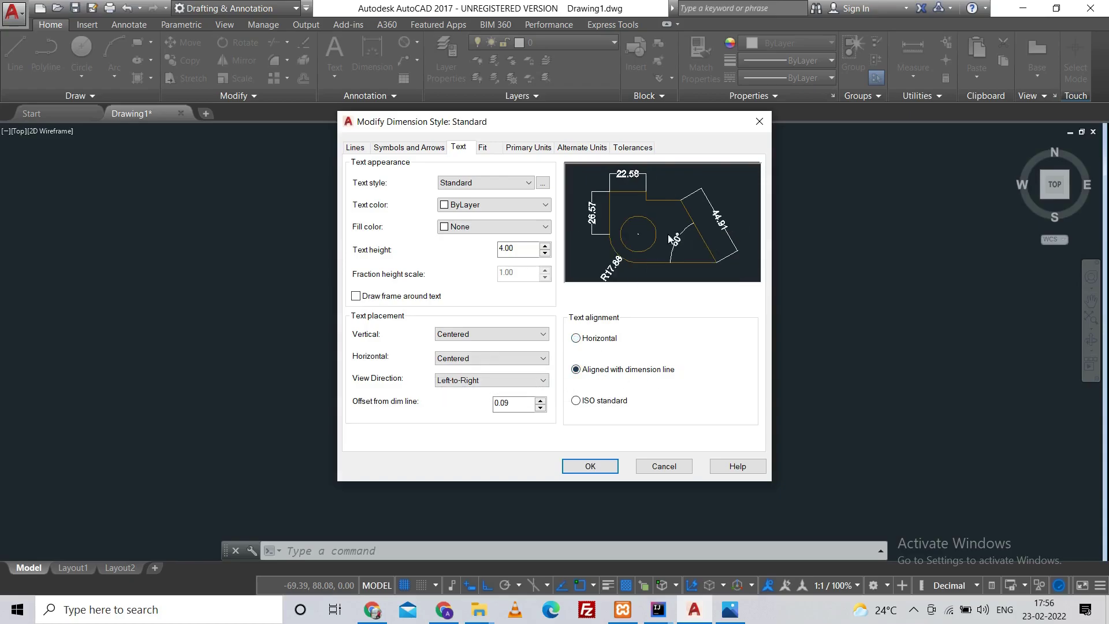
pyautogui.click(576, 401)
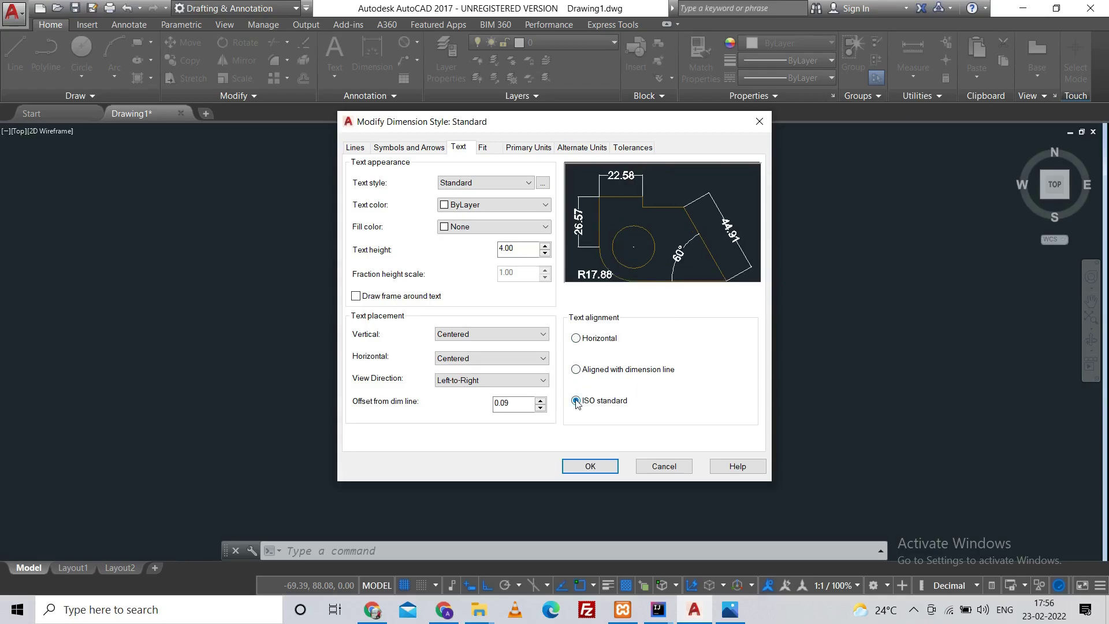
pyautogui.click(583, 342)
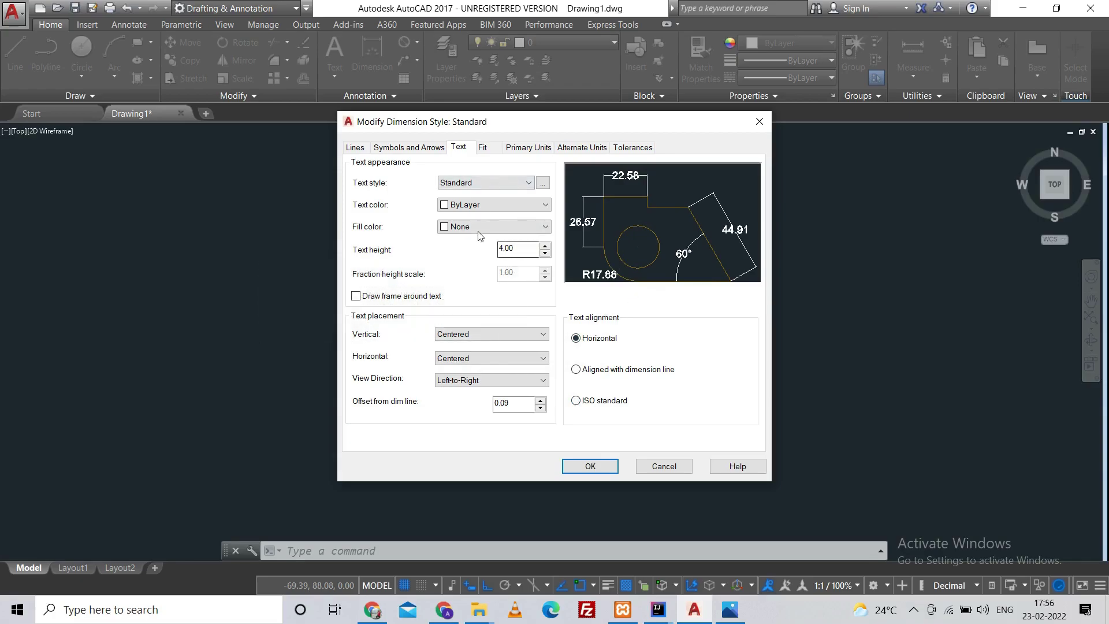
# - Set the arrow size of the Standard dimension style to 2.50
pyautogui.click(409, 148)
pyautogui.click(386, 287)
pyautogui.moveTo(386, 287); pyautogui.dragTo(329, 291)
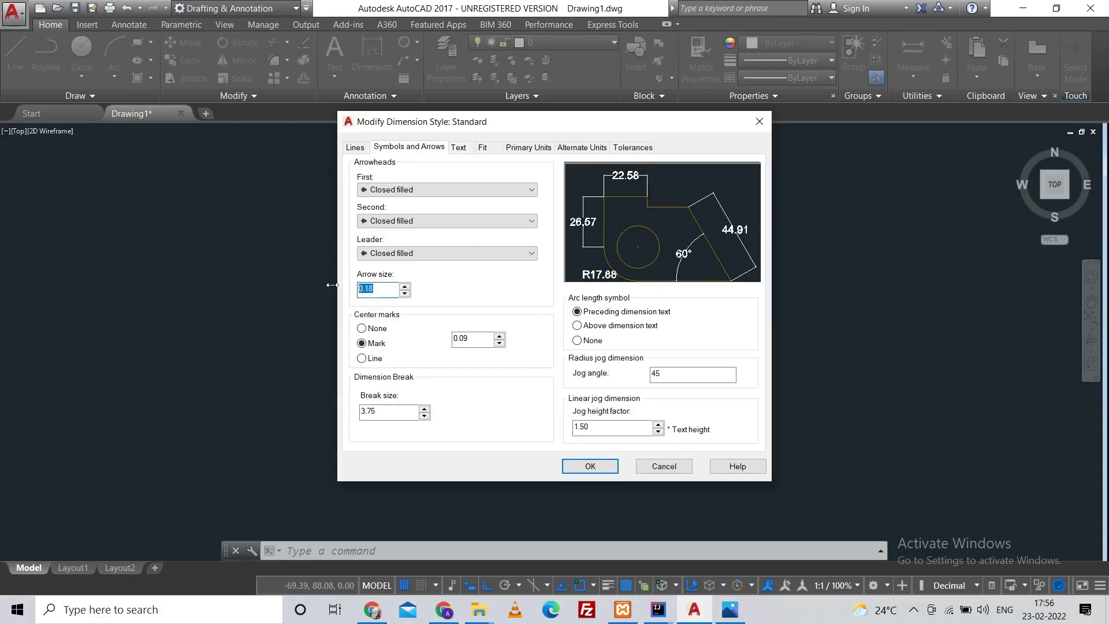
pyautogui.write('2.50')
# - Set the linear dimension precision to 0, apply the changes, and make the Standard dimension style current
pyautogui.click(521, 149)
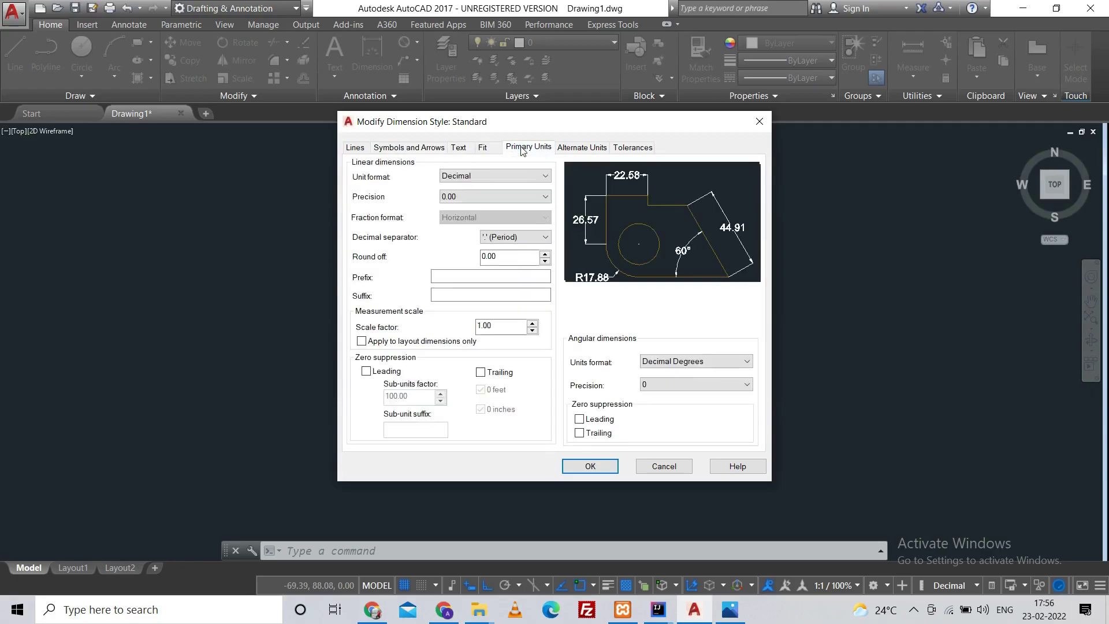
pyautogui.click(471, 198)
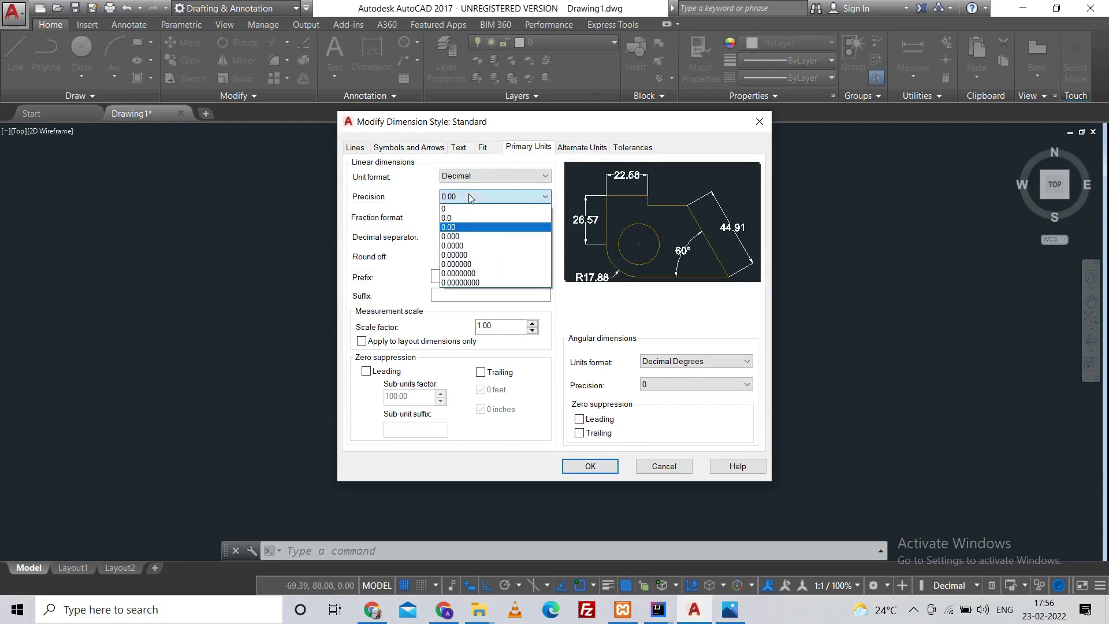
pyautogui.click(469, 208)
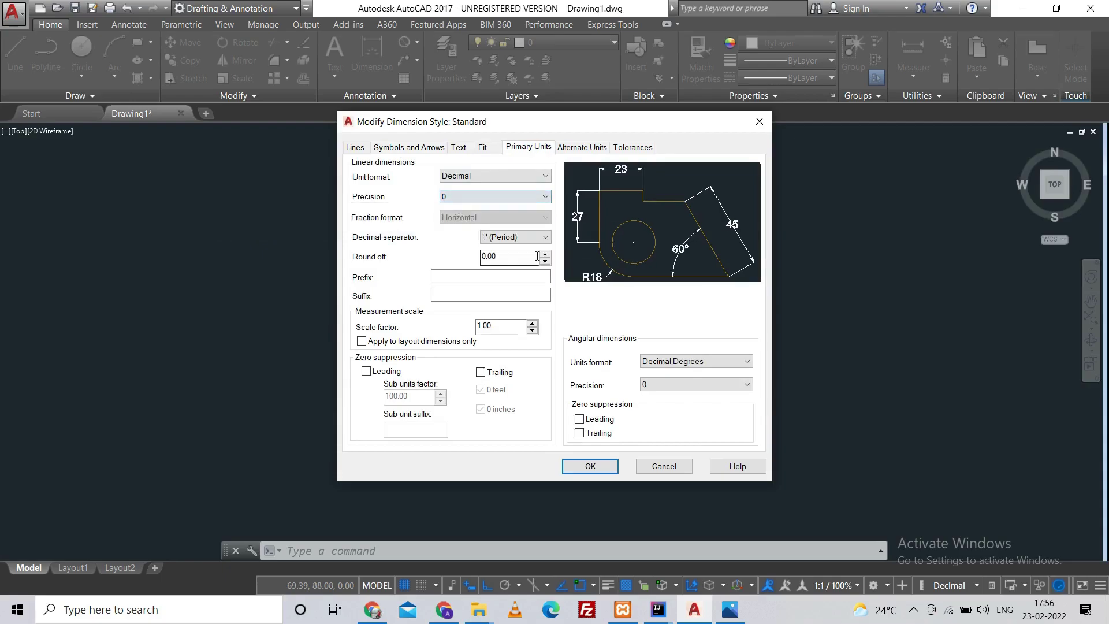
pyautogui.click(598, 468)
pyautogui.click(716, 229)
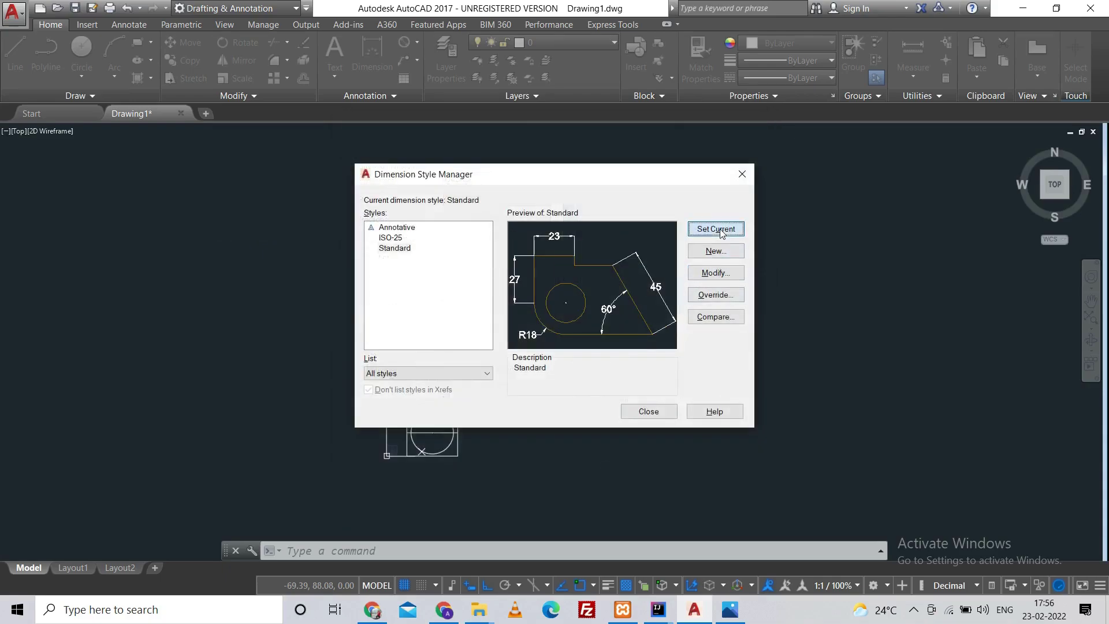
pyautogui.click(662, 413)
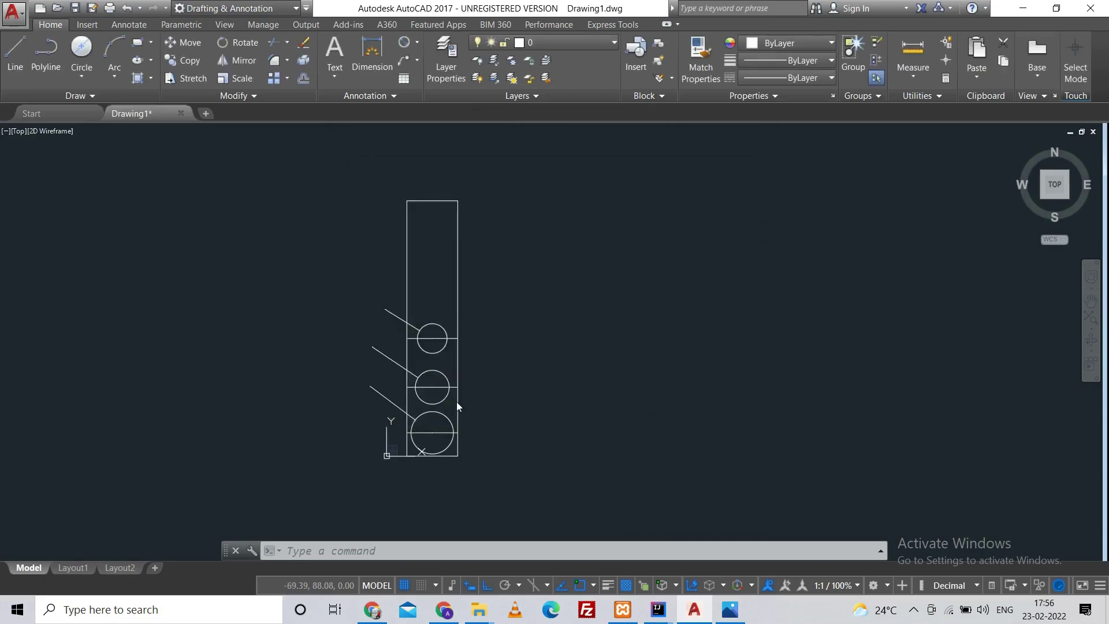
# - Modify the Standard dimension style again, setting its text height to 5.00, and apply the change to the drawing
pyautogui.scroll(2, 411, 413)
pyautogui.moveTo(411, 413); pyautogui.dragTo(431, 449, button='middle')
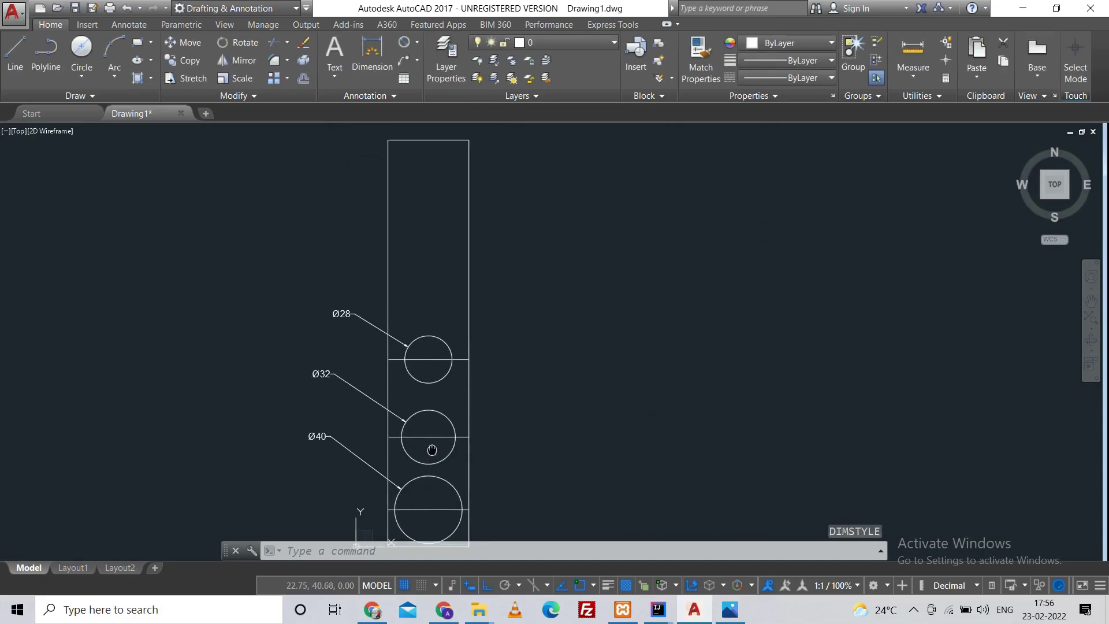
pyautogui.moveTo(509, 432); pyautogui.dragTo(491, 393, button='middle')
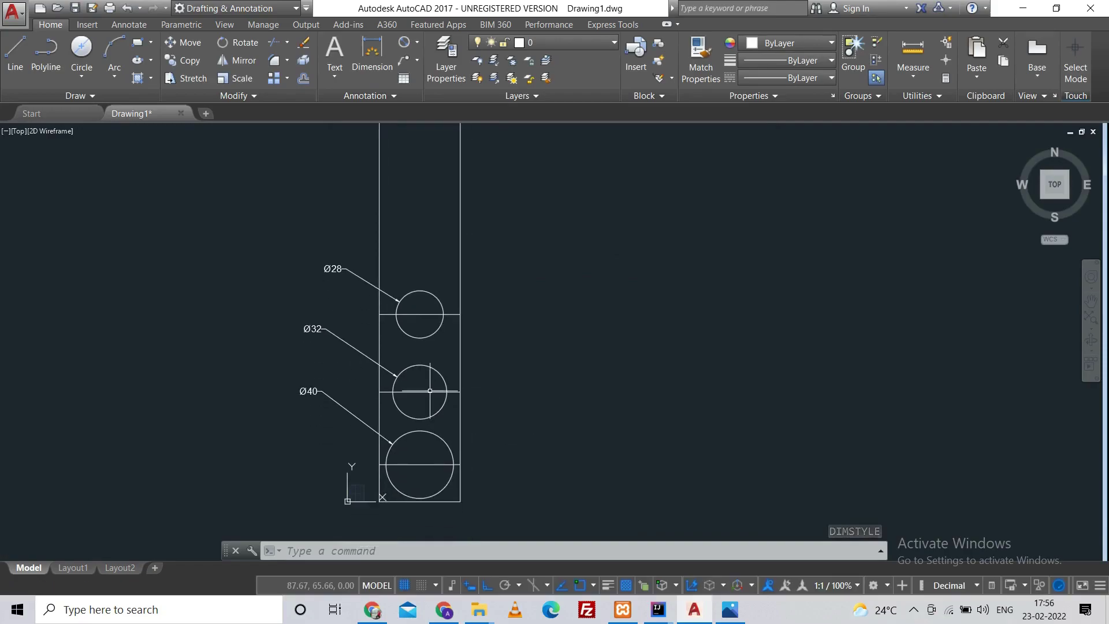
pyautogui.scroll(-2, 402, 386)
pyautogui.scroll(2, 402, 387)
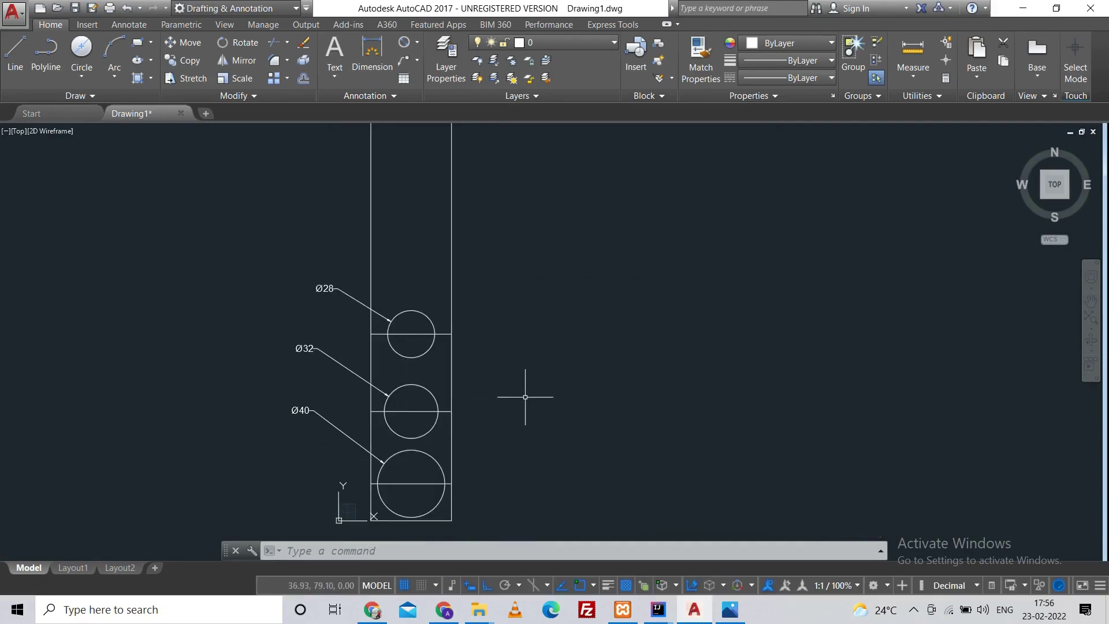
pyautogui.write('d')
pyautogui.press('Return')
pyautogui.click(706, 278)
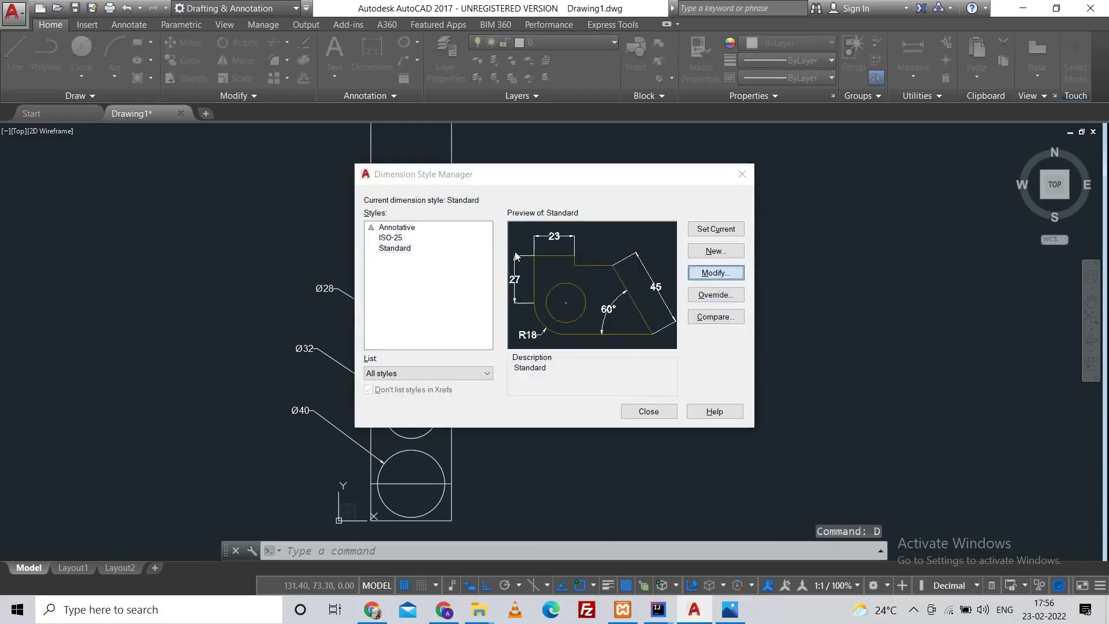
pyautogui.click(459, 149)
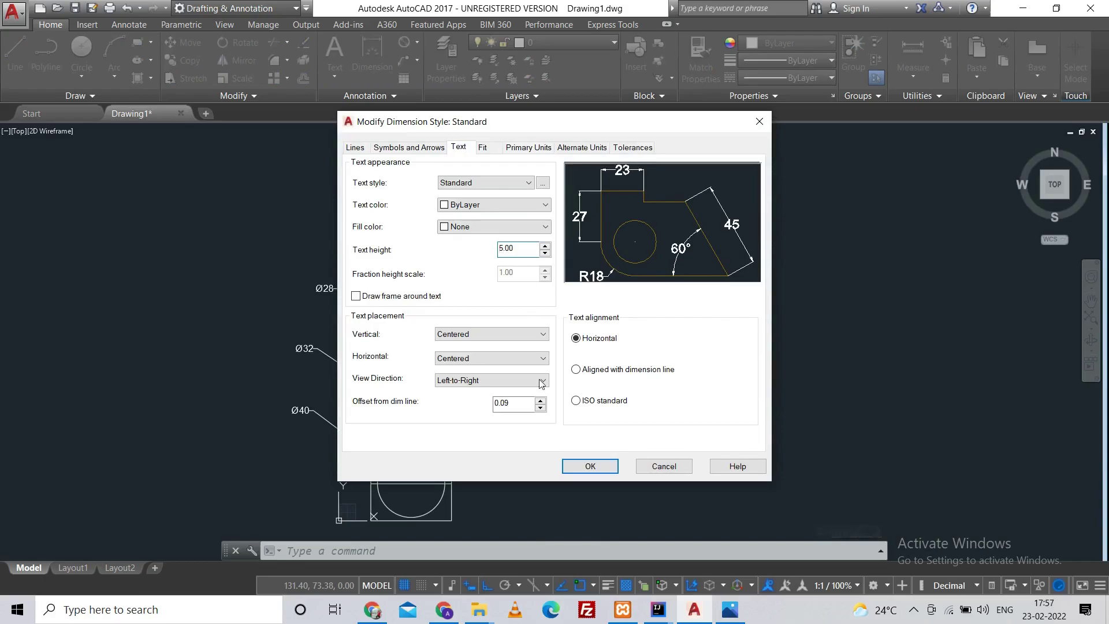
pyautogui.click(589, 465)
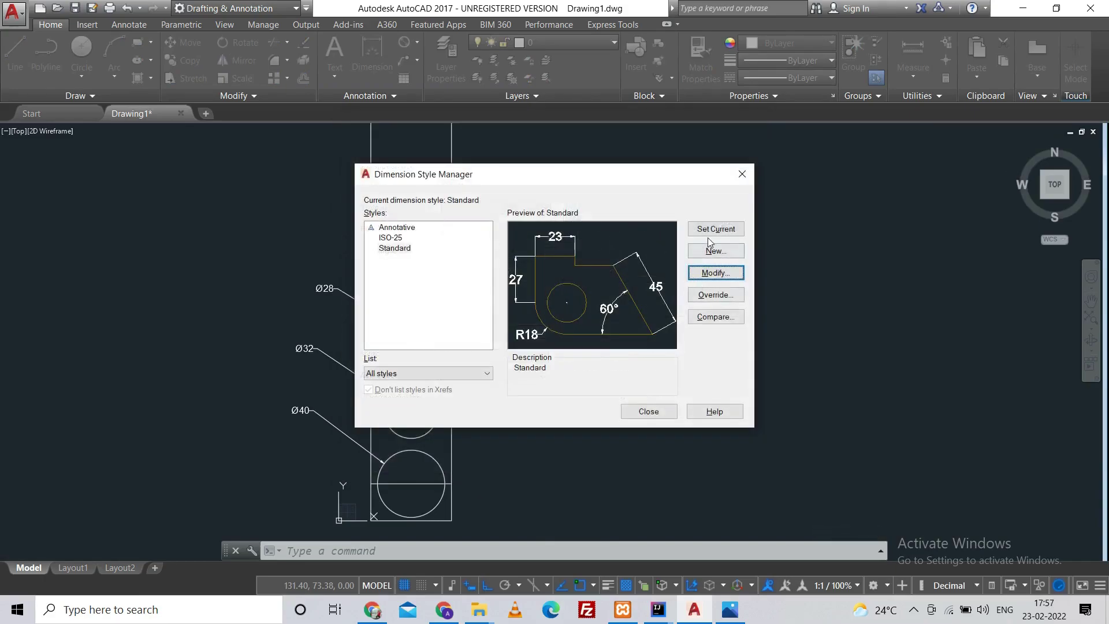
pyautogui.click(648, 411)
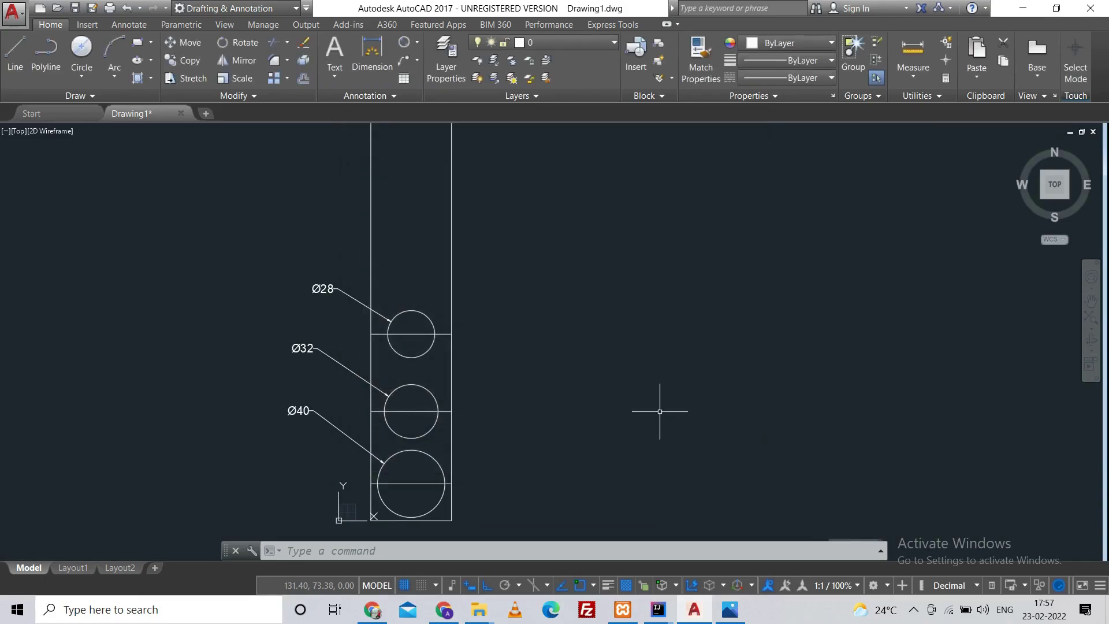
# - Add a vertical linear dimension from the rectangle's lower-right corner to the centre line of the Ø40 circle, placed just outside the right edge
pyautogui.scroll(-2, 517, 403)
pyautogui.moveTo(514, 396)
pyautogui.mouseDown(button='middle')
pyautogui.moveTo(470, 404)
pyautogui.moveTo(415, 366)
pyautogui.mouseUp(button='middle')
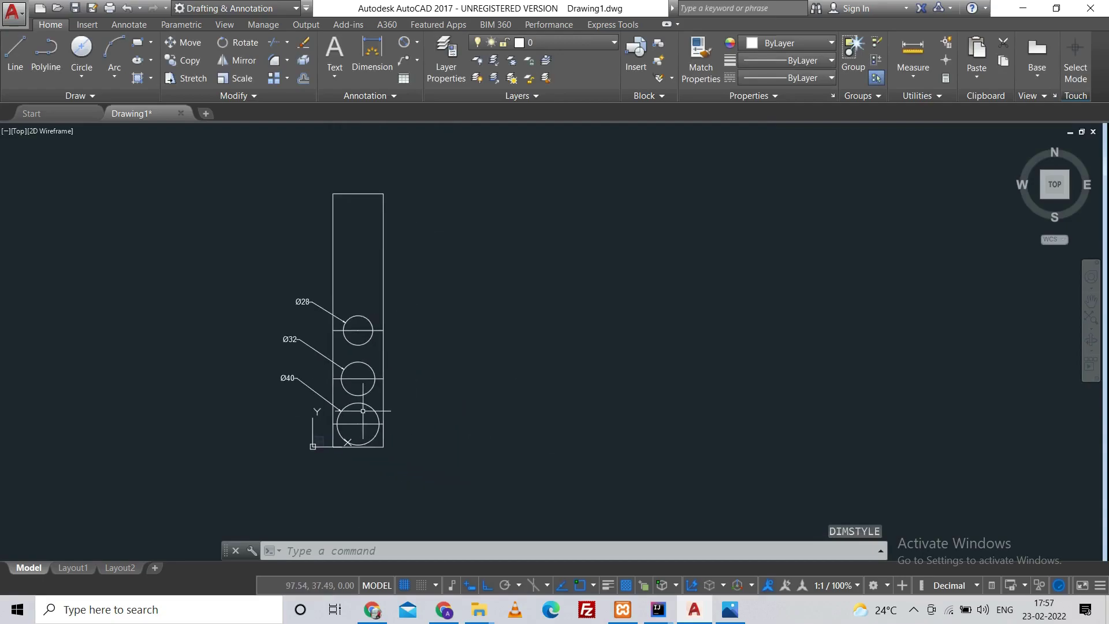
pyautogui.click(417, 42)
pyautogui.click(386, 66)
pyautogui.scroll(4, 397, 471)
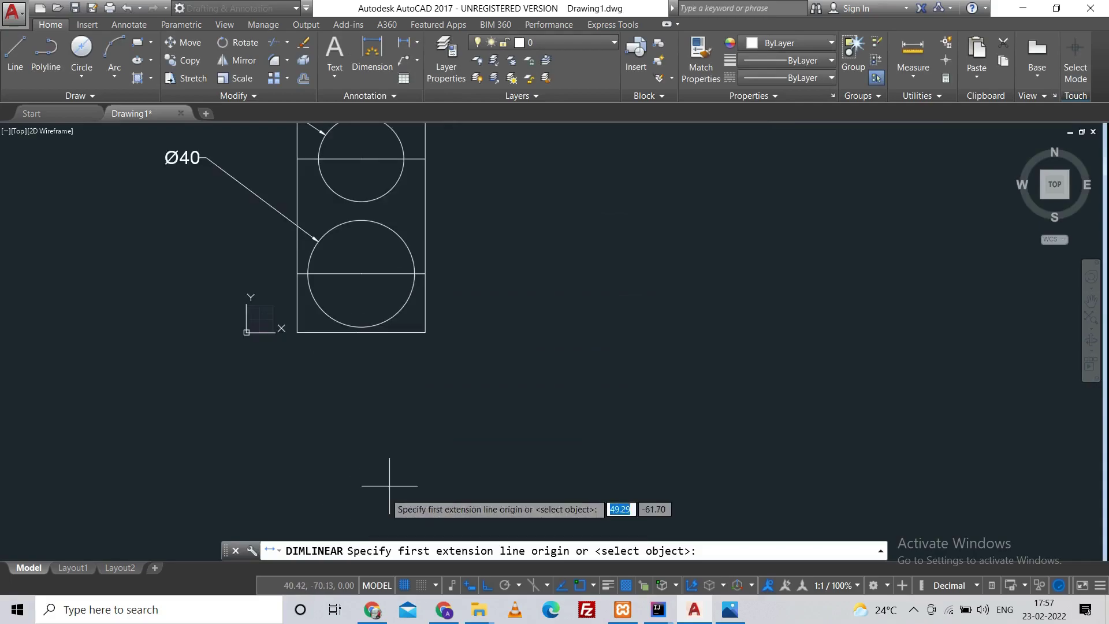
pyautogui.click(425, 332)
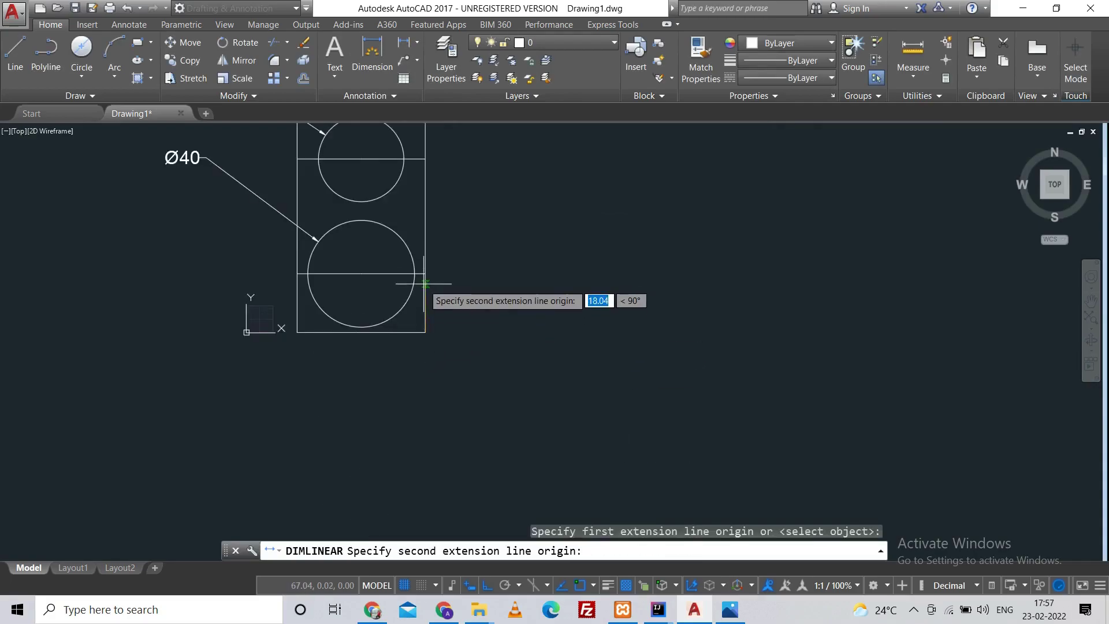
pyautogui.click(426, 274)
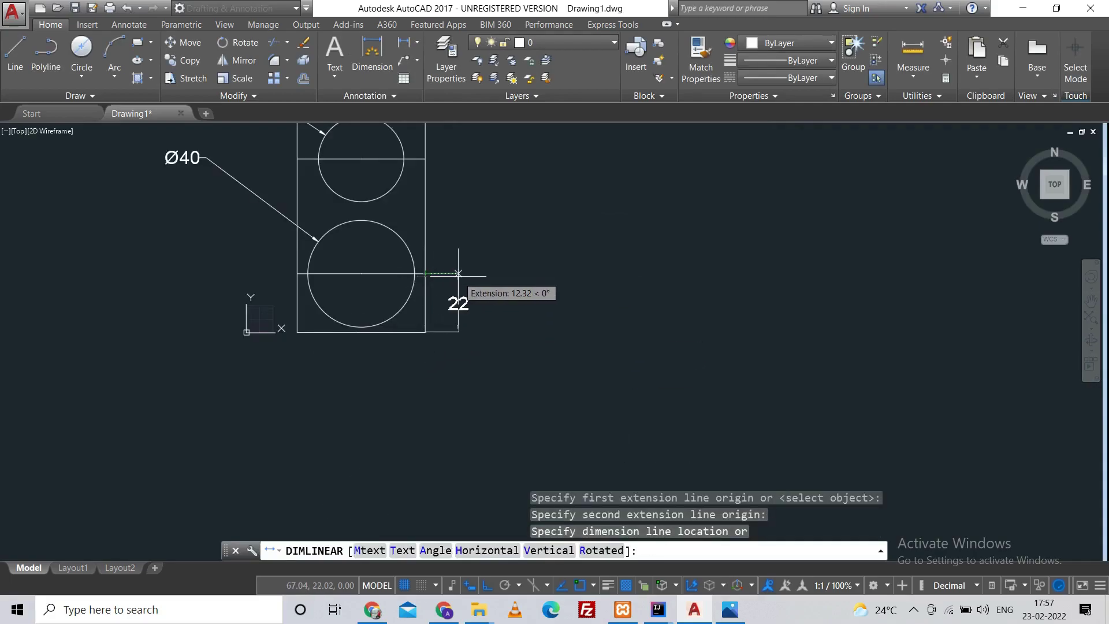
pyautogui.click(452, 274)
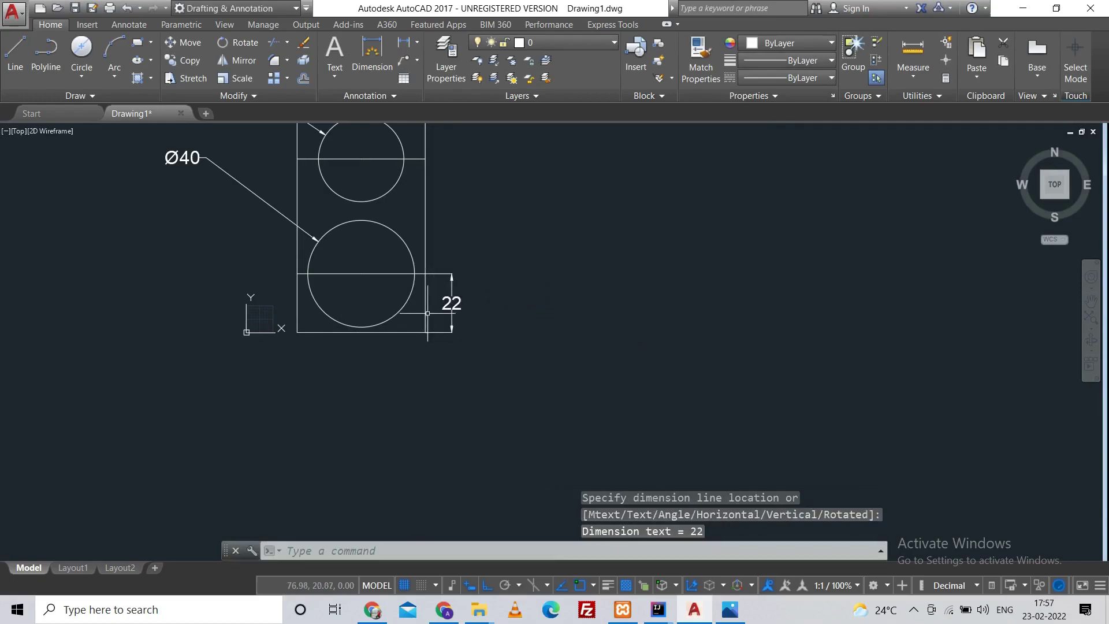
# - Add a vertical linear dimension from the rectangle's lower-right corner to the Ø32 circle's centre line, outside the first dimension
pyautogui.press('Return')
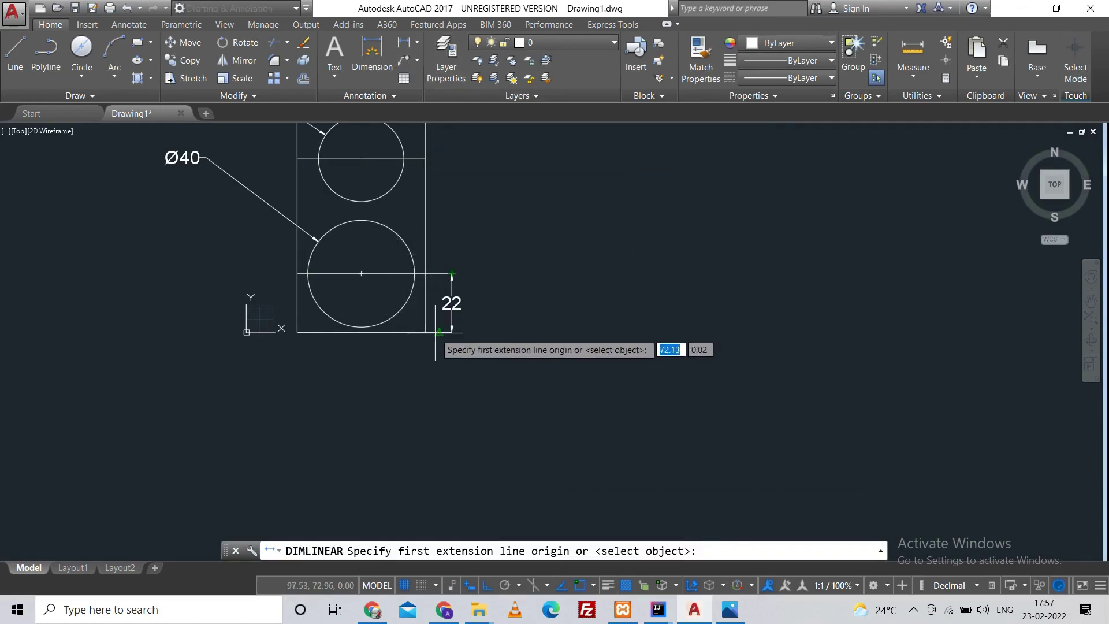
pyautogui.click(425, 332)
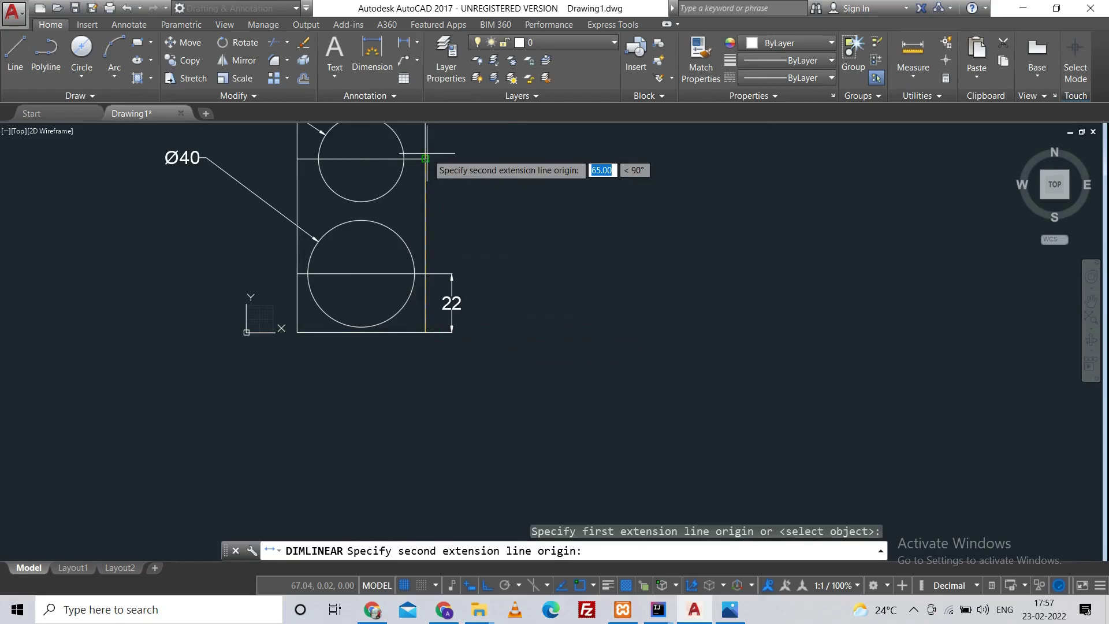
pyautogui.click(425, 158)
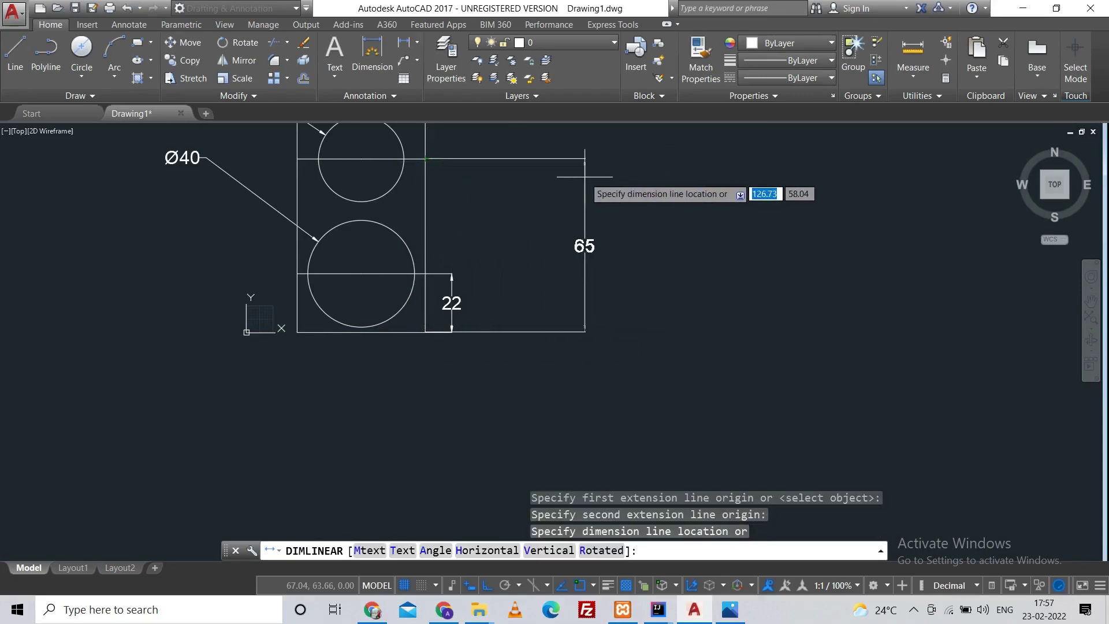
pyautogui.click(479, 216)
# - Add a vertical linear dimension from the rectangle's lower-right corner to the Ø28 circle's centre line, outside the other two dimensions
pyautogui.scroll(-2, 537, 235)
pyautogui.moveTo(537, 235); pyautogui.dragTo(534, 316, button='middle')
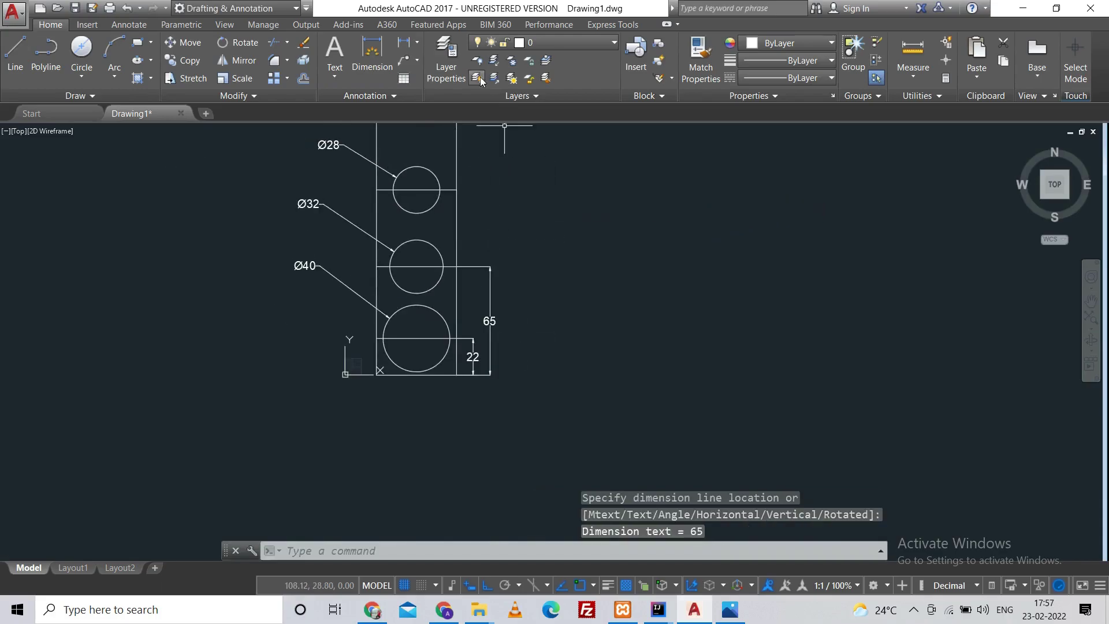
pyautogui.click(401, 45)
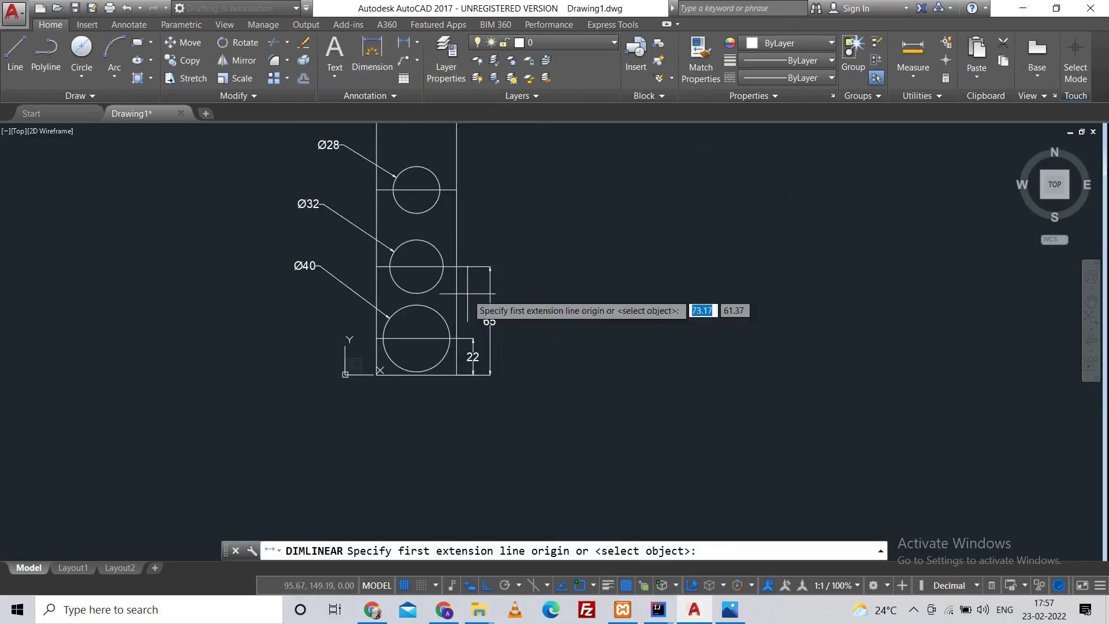
pyautogui.click(459, 379)
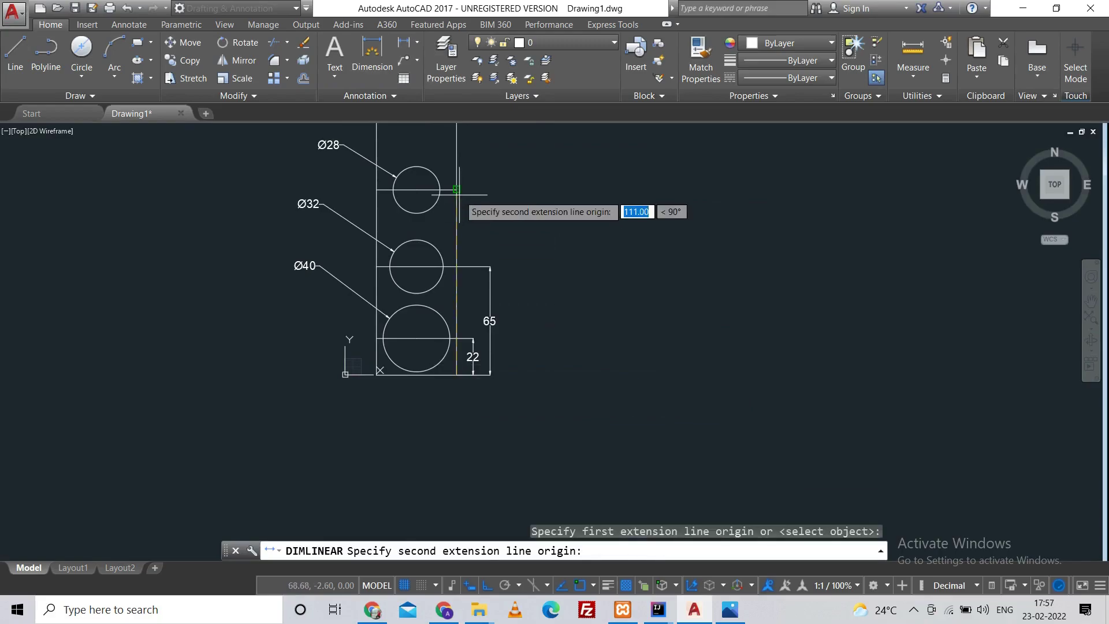
pyautogui.click(457, 192)
pyautogui.click(511, 195)
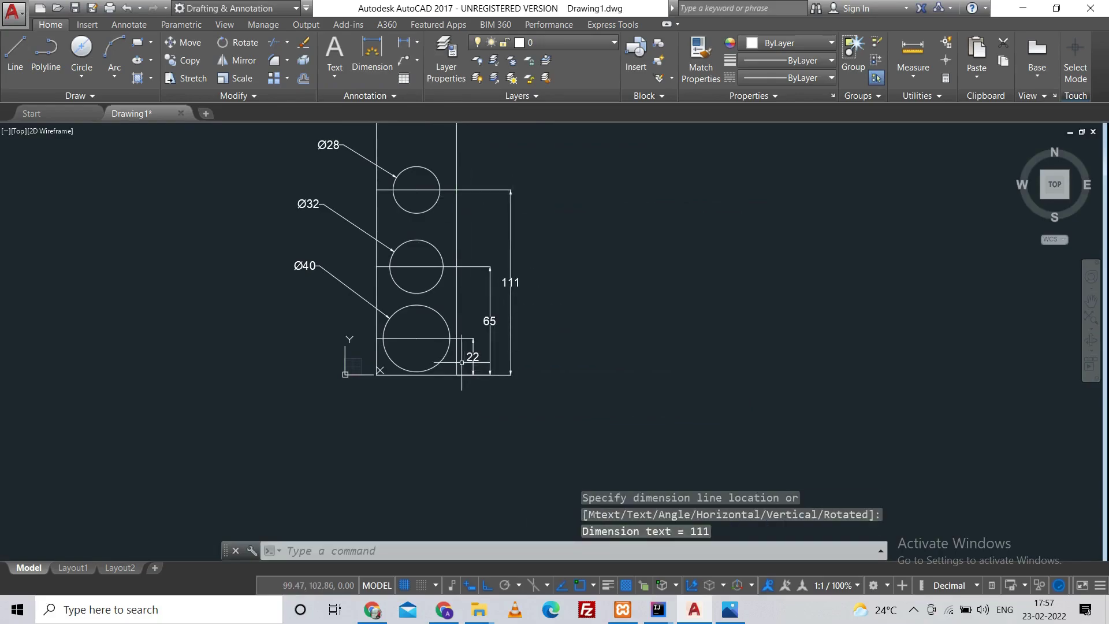
# - Delete the three horizontal construction lines running through the centres of the Ø40, Ø32 and Ø28 circles
pyautogui.click(443, 342)
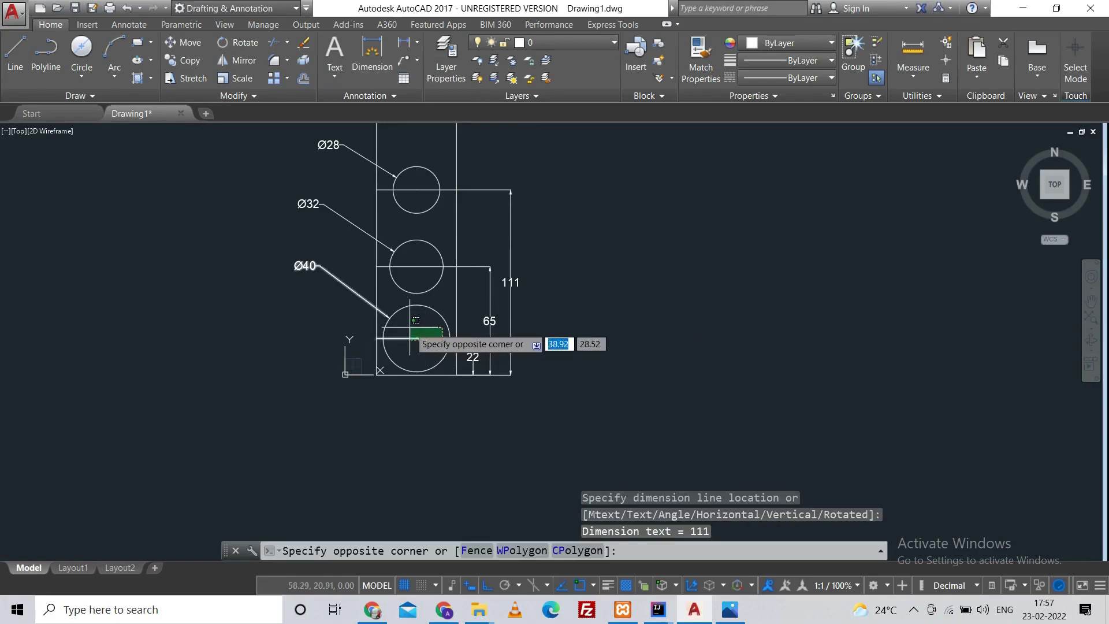
pyautogui.click(422, 334)
pyautogui.press('Escape')
pyautogui.click(438, 338)
pyautogui.click(433, 267)
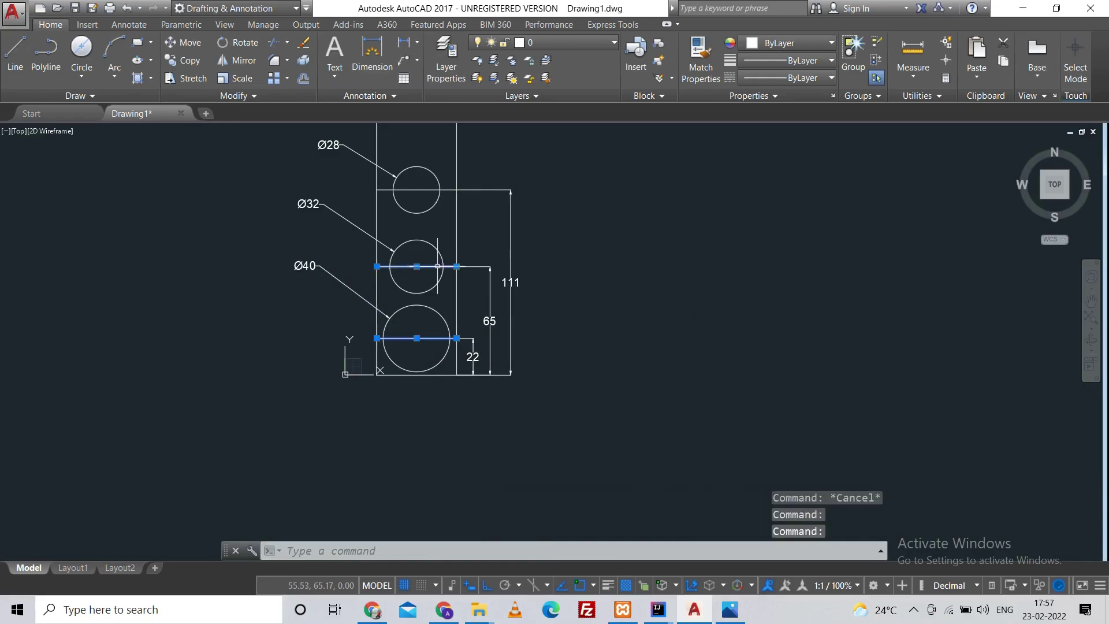
pyautogui.click(431, 189)
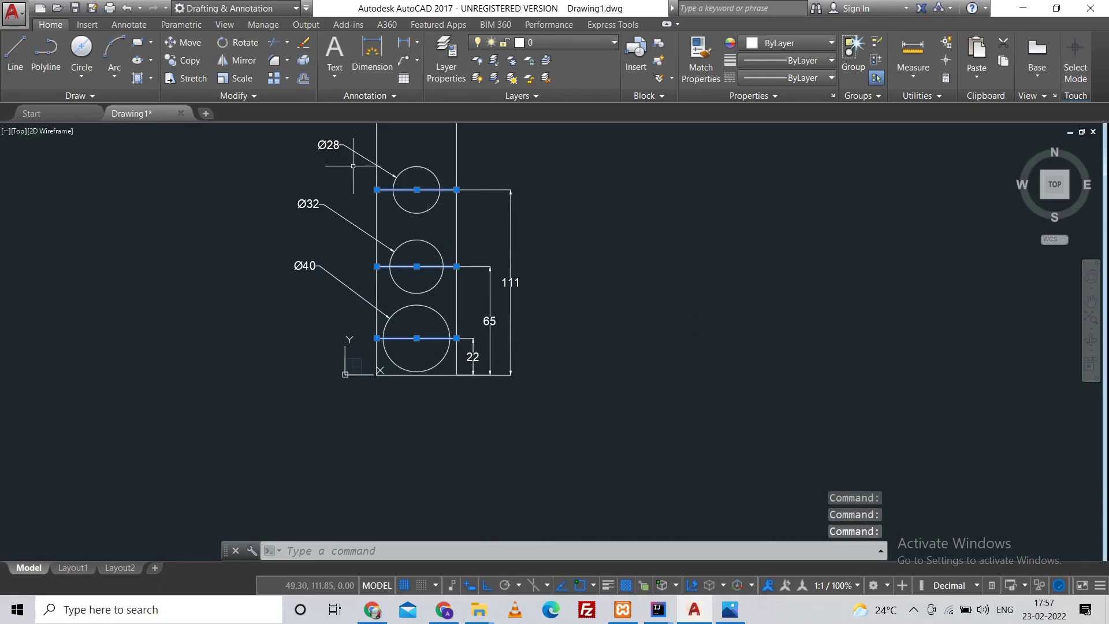
pyautogui.press('Delete')
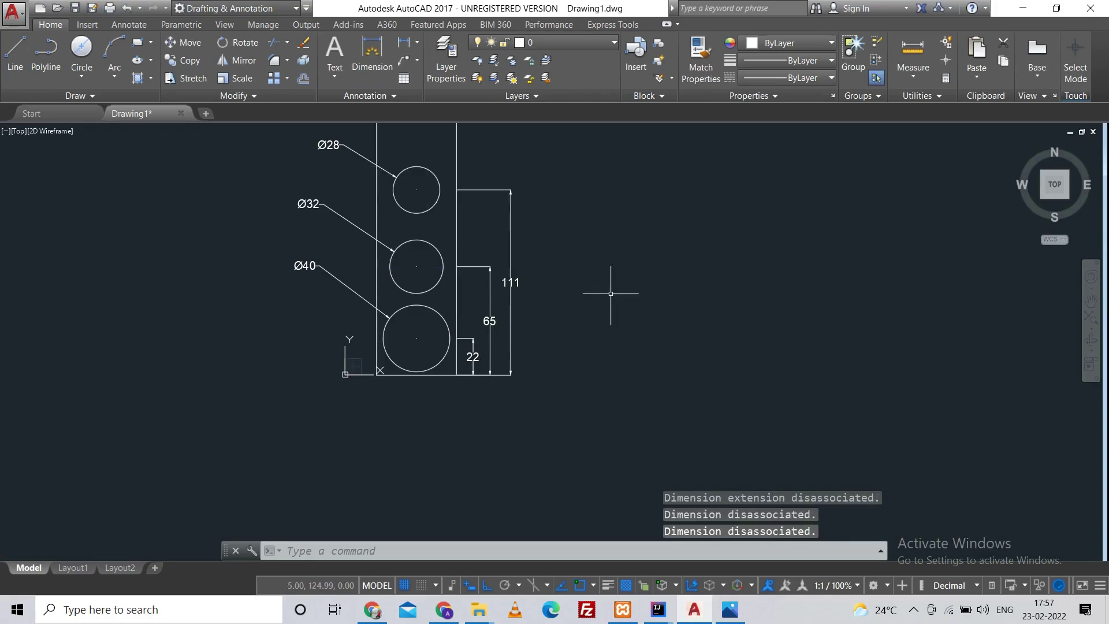
pyautogui.scroll(-3, 578, 448)
pyautogui.moveTo(555, 448)
pyautogui.mouseDown(button='middle')
pyautogui.moveTo(456, 442)
pyautogui.moveTo(466, 430)
pyautogui.mouseUp(button='middle')
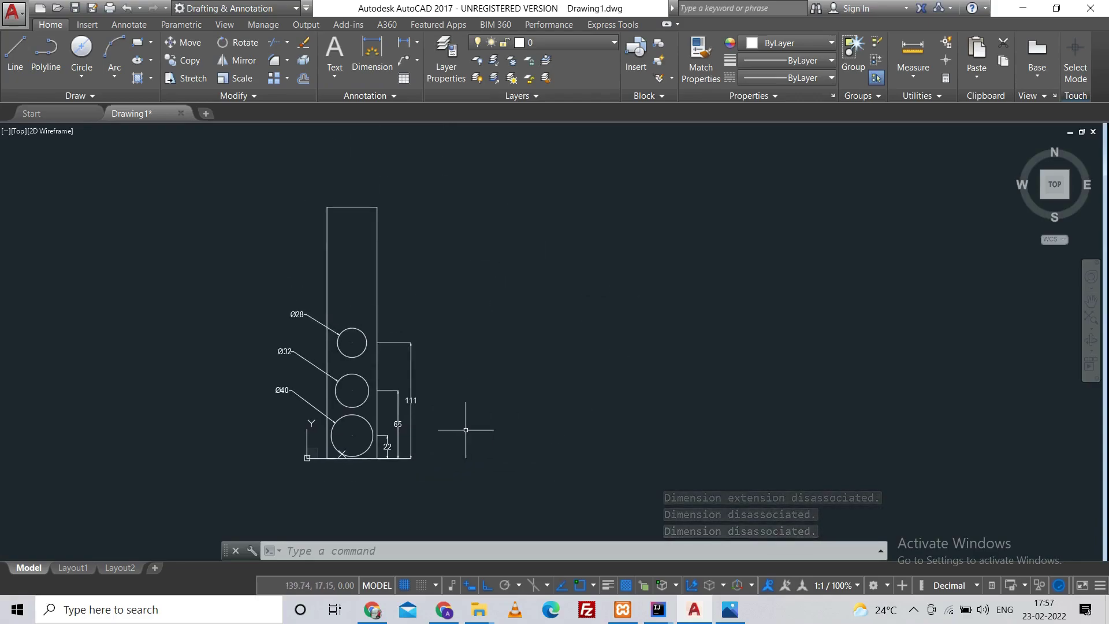